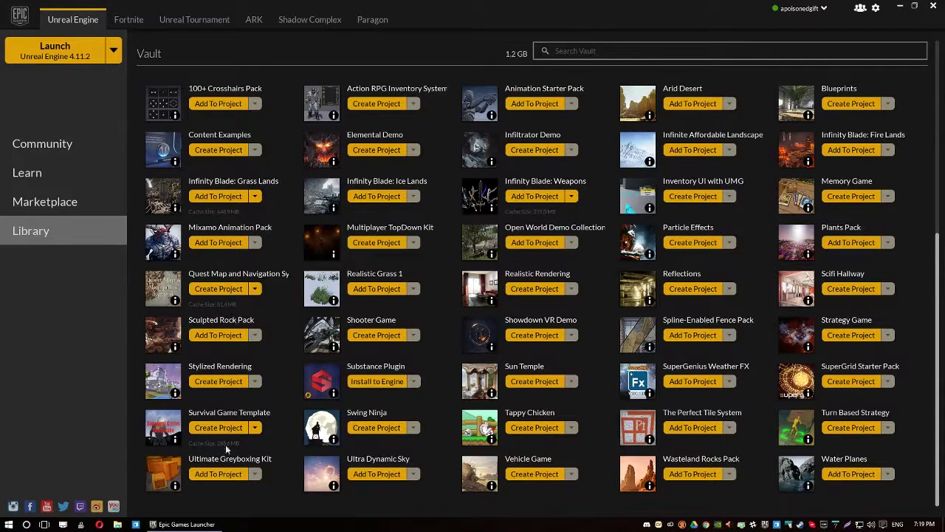
Step: Create a project named MapTutorial from the Quest Map and Navigation System asset in the vault
left_click(219, 288)
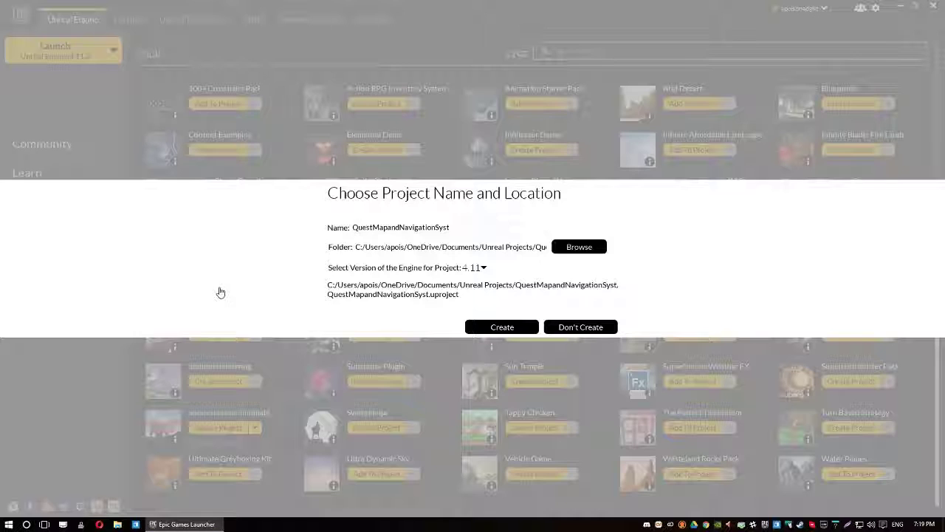
left_click_drag(470, 229, 203, 193)
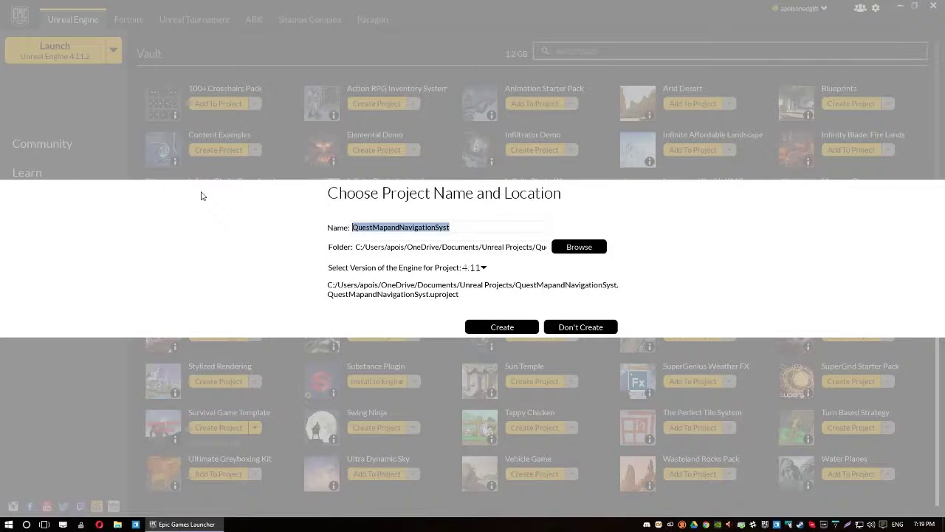
type("Quest")
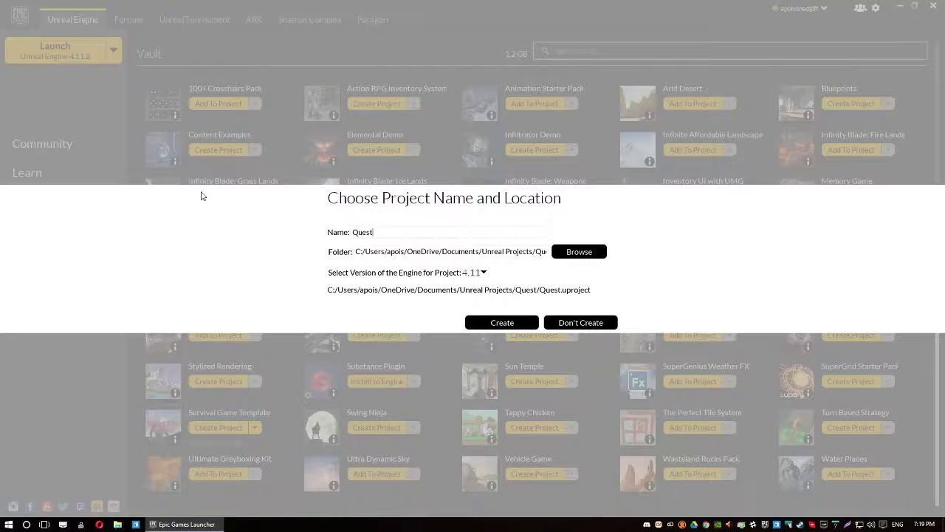
key("BackSpace")
type("MapTutorial")
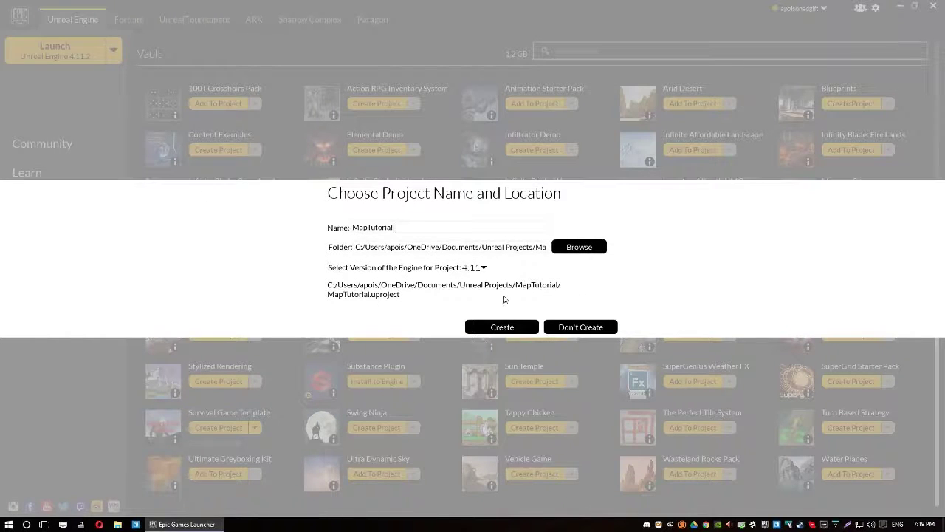
left_click(509, 326)
Step: Open the new MapTutorial project from the project library
scroll(523, 343, "up", 2)
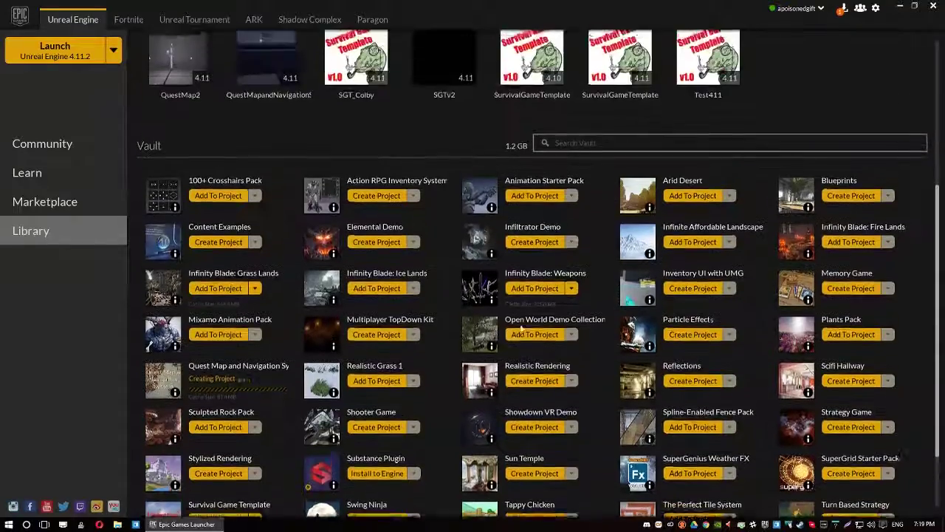
scroll(443, 340, "down", 2)
scroll(281, 332, "up", 2)
scroll(304, 324, "up", 2)
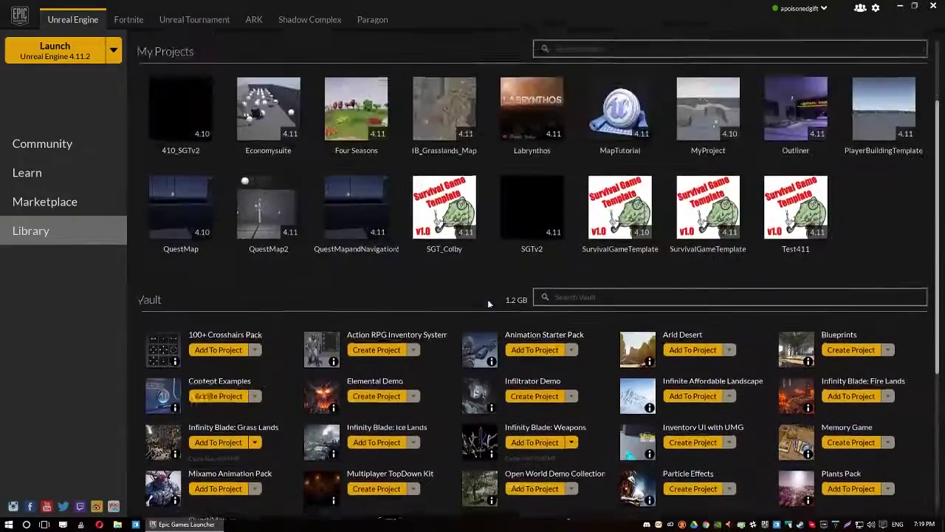
double_click(631, 137)
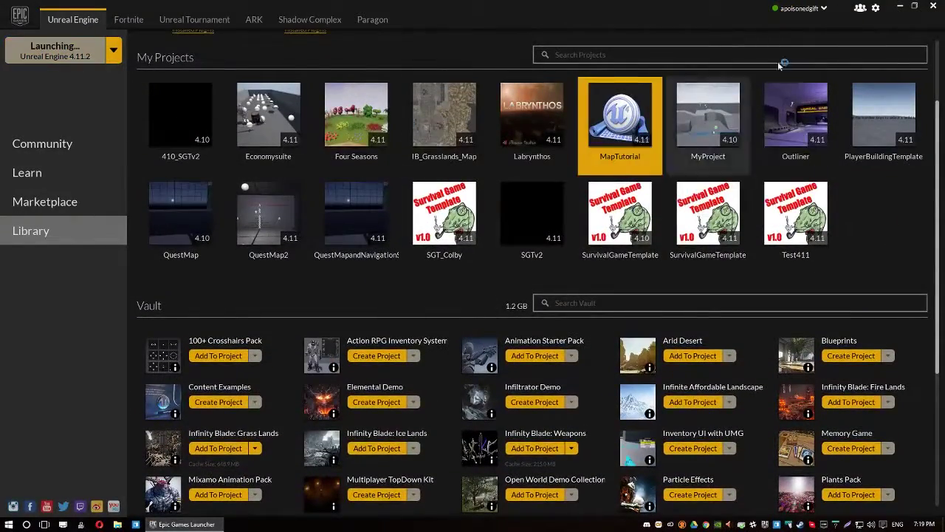
scroll(686, 297, "down", 2)
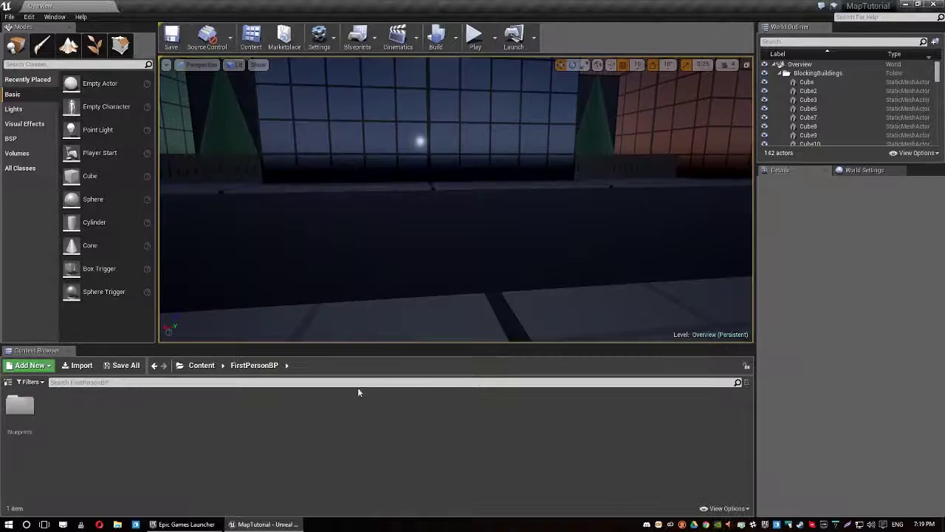
Step: Play-test the demo level, set a waypoint on the street near the player on the in-game map, and walk towards it
right_click_drag(458, 200, 388, 201)
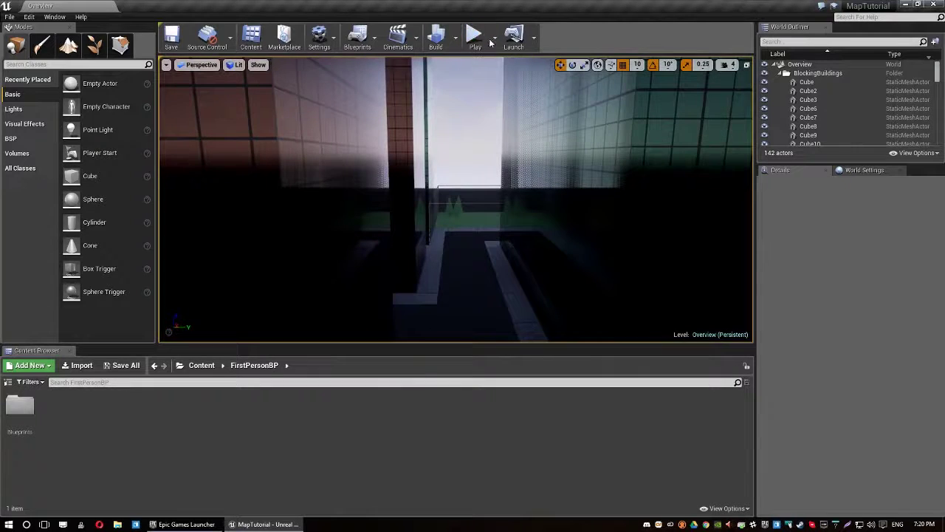
left_click(477, 41)
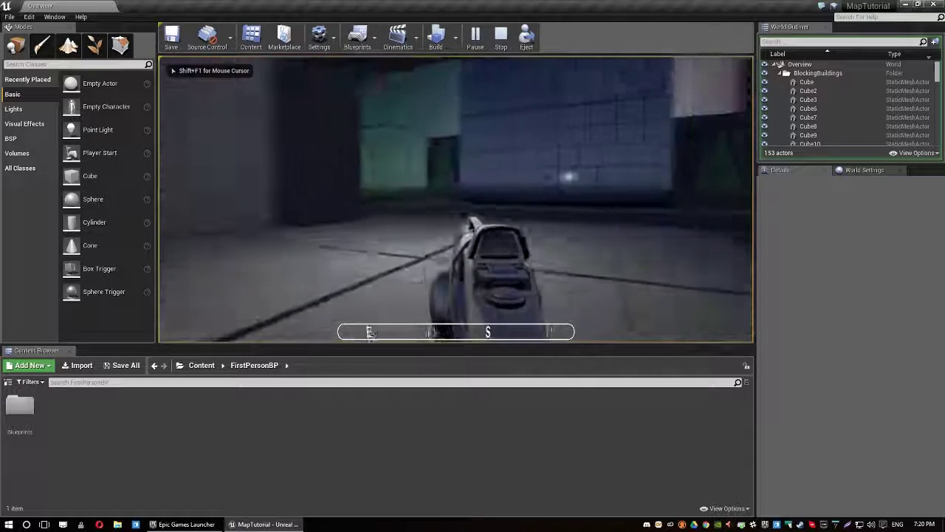
key("m")
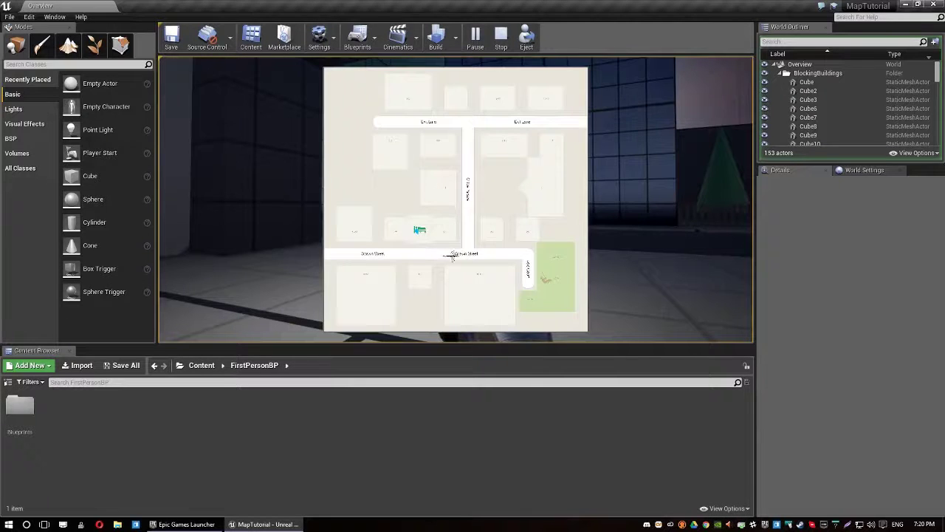
left_click(453, 256)
scroll(458, 256, "up", 2)
key("m")
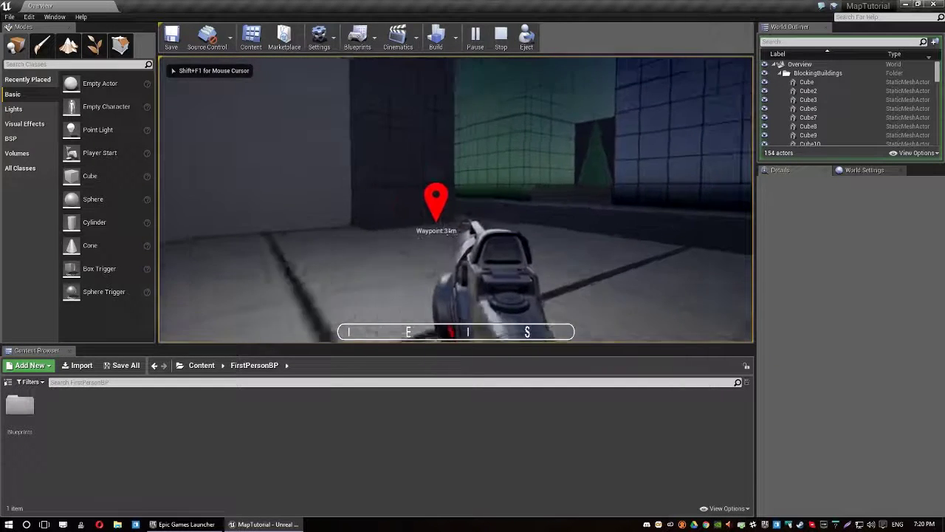
key("w")
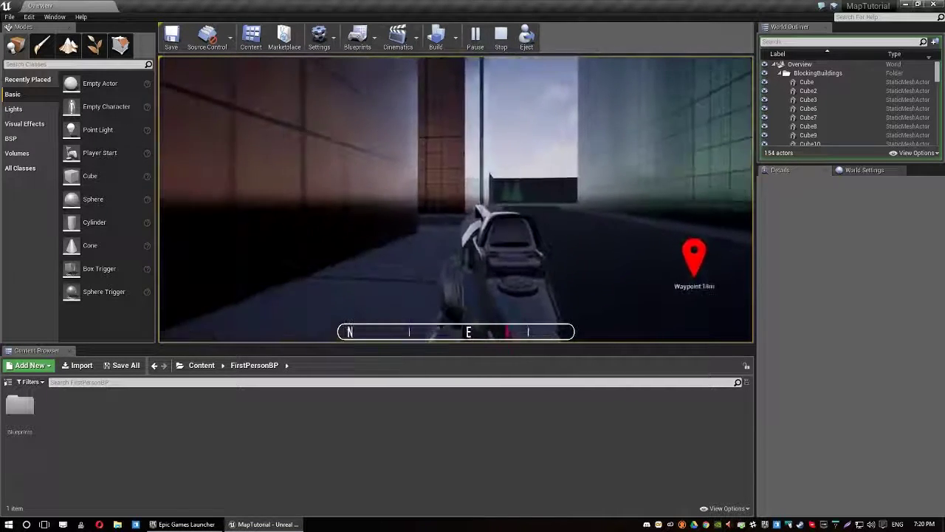
Step: Reopen the in-game map to inspect the Playground location's information, then end the play session
key("m")
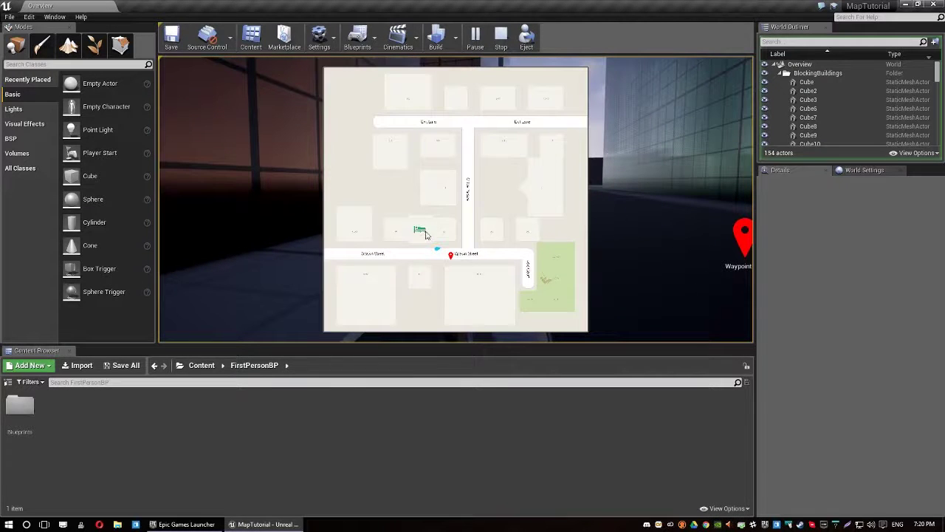
mouse_move(550, 280)
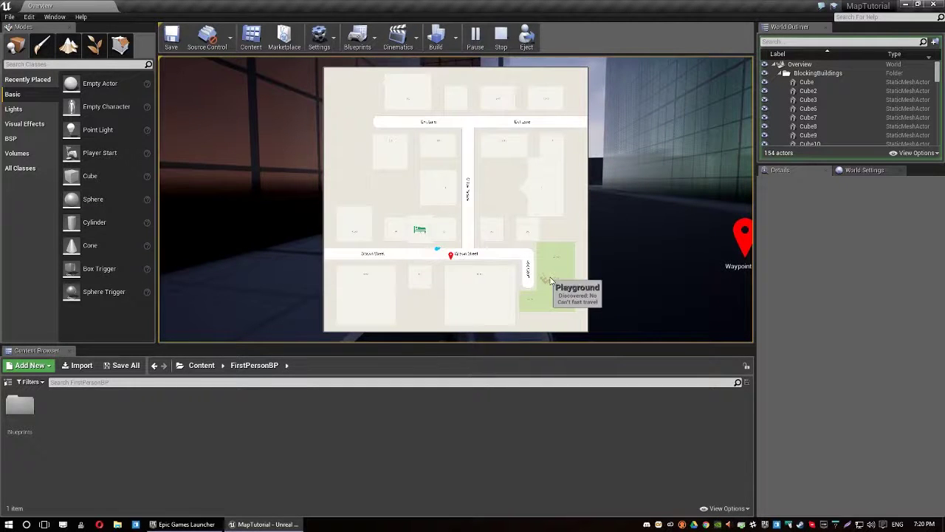
key("m")
key("m")
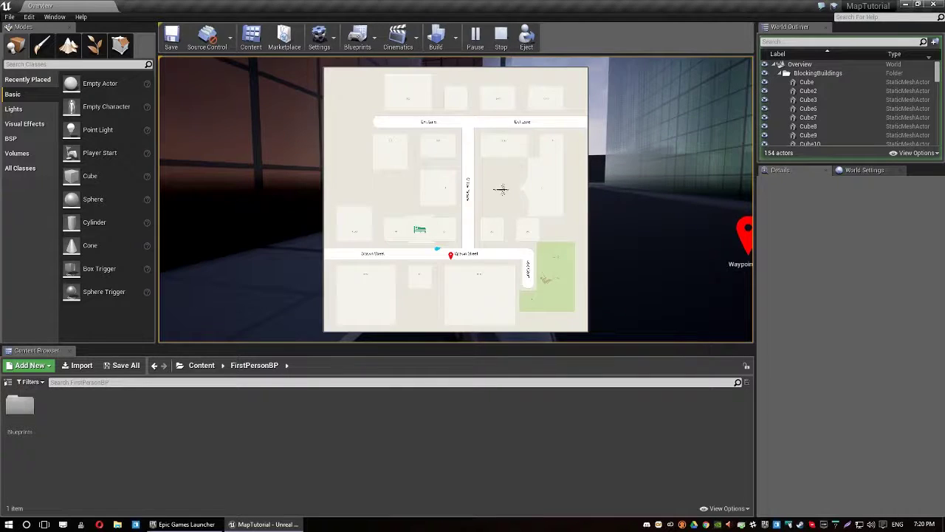
key("m")
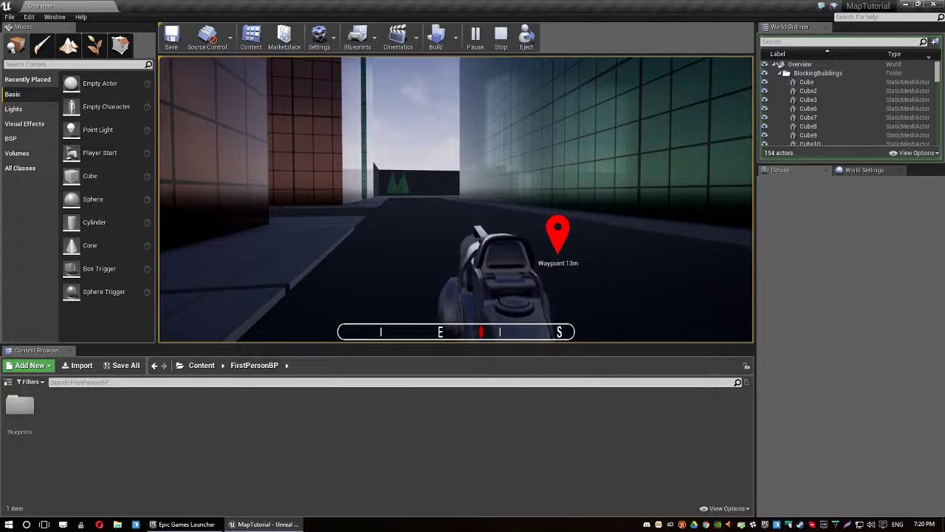
key("Escape")
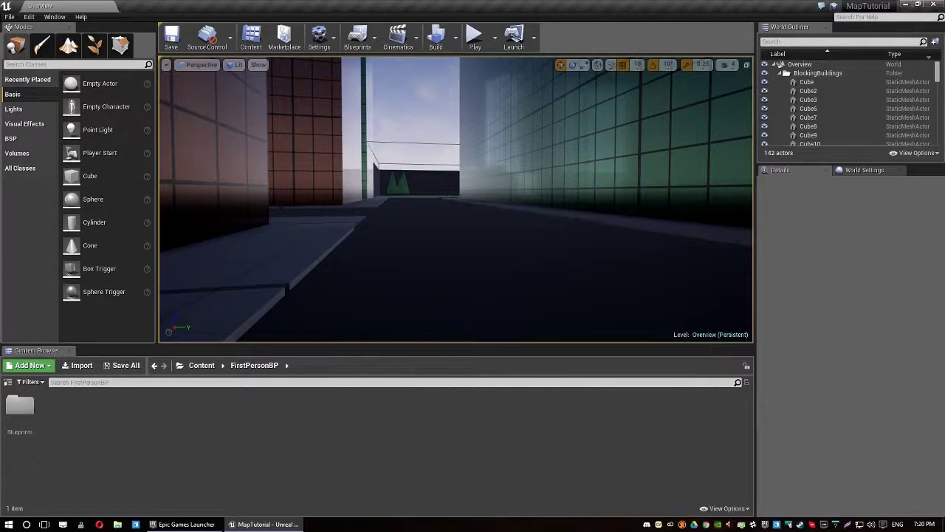
Step: Switch to the Epic Games Launcher and add the Infinity Blade: Grass Lands asset pack to the MapTutorial project
left_click(184, 524)
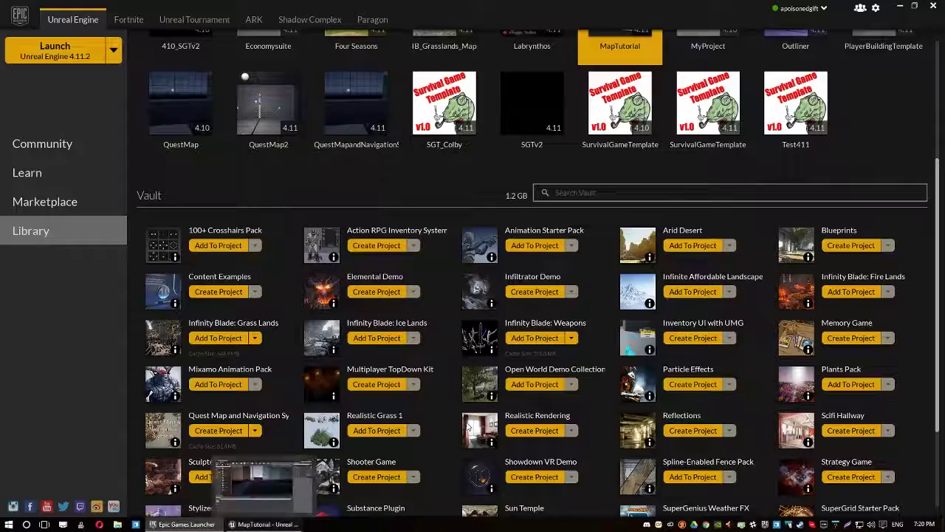
scroll(674, 332, "down", 2)
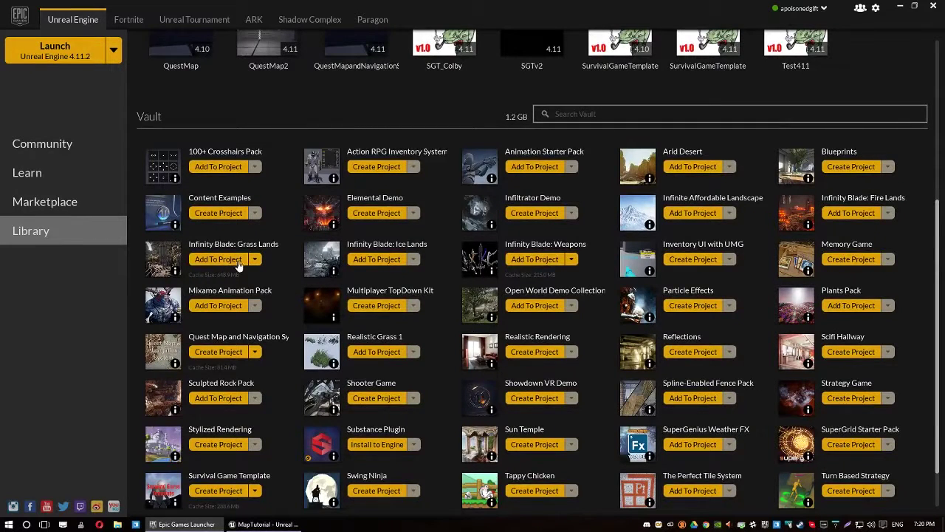
left_click(236, 262)
scroll(580, 288, "down", 1)
left_click(564, 210)
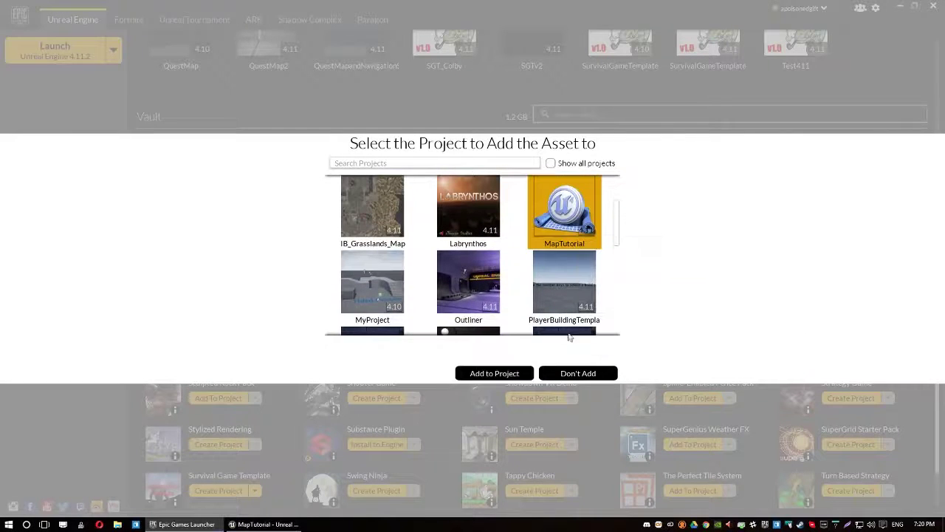
left_click(520, 373)
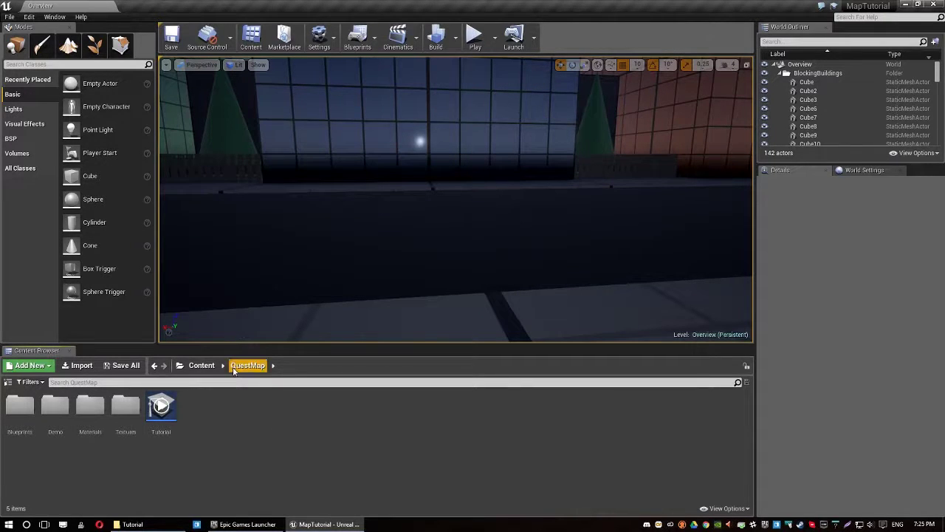
Step: Open the ElvenRuins level from the Maps folder of the InfinityBladeGrassLands content
left_click(206, 366)
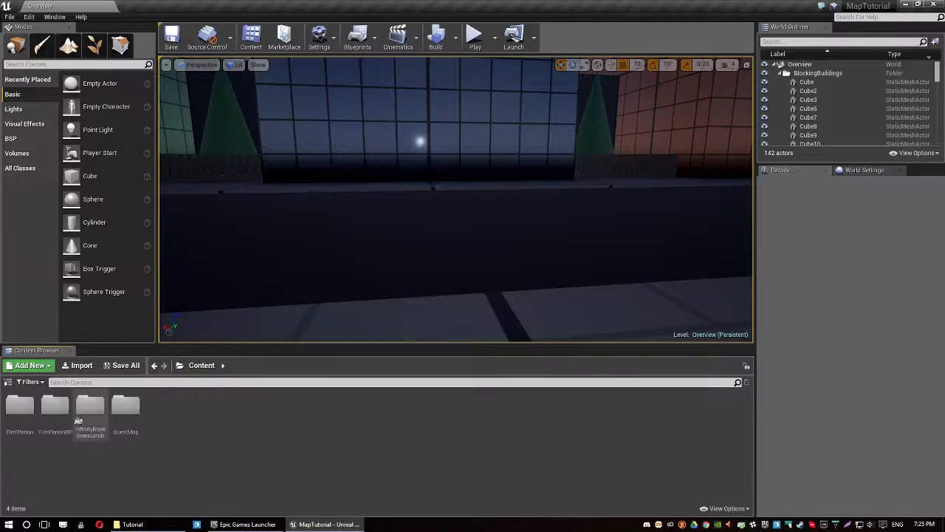
double_click(92, 406)
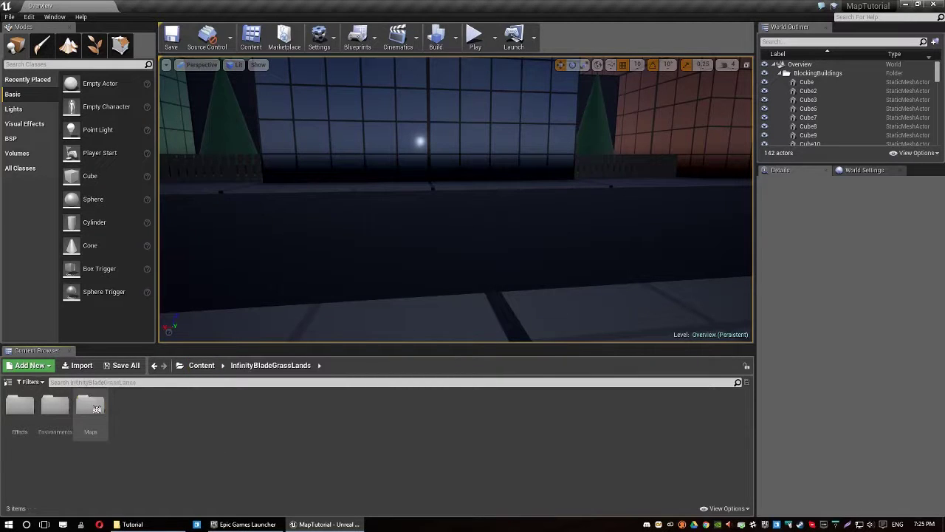
double_click(92, 406)
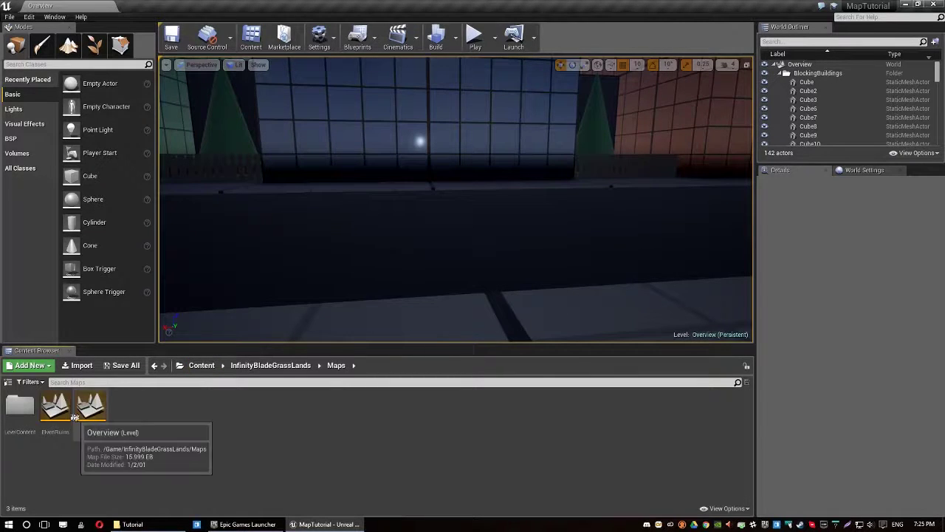
left_click(46, 410)
double_click(45, 411)
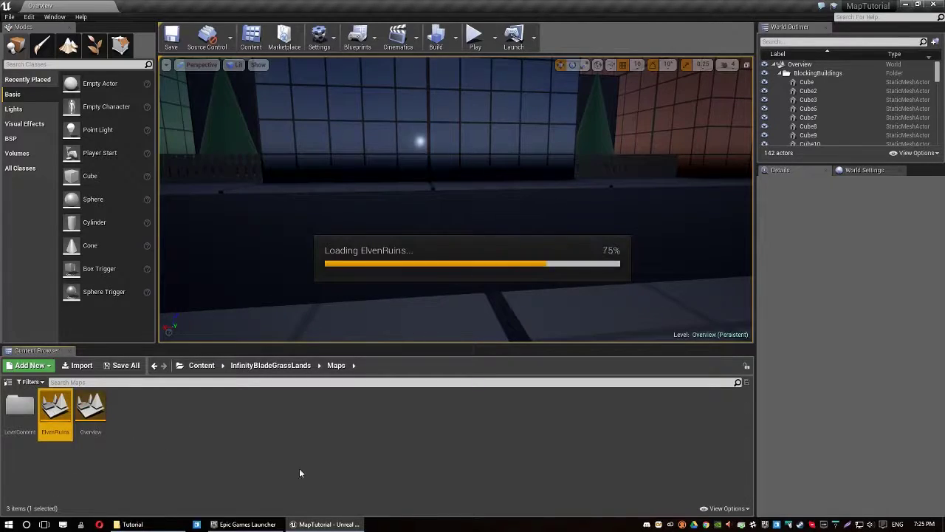
Step: Play-test the ElvenRuins level and place a waypoint on the in-game map's vertical street
right_click_drag(378, 257, 299, 296)
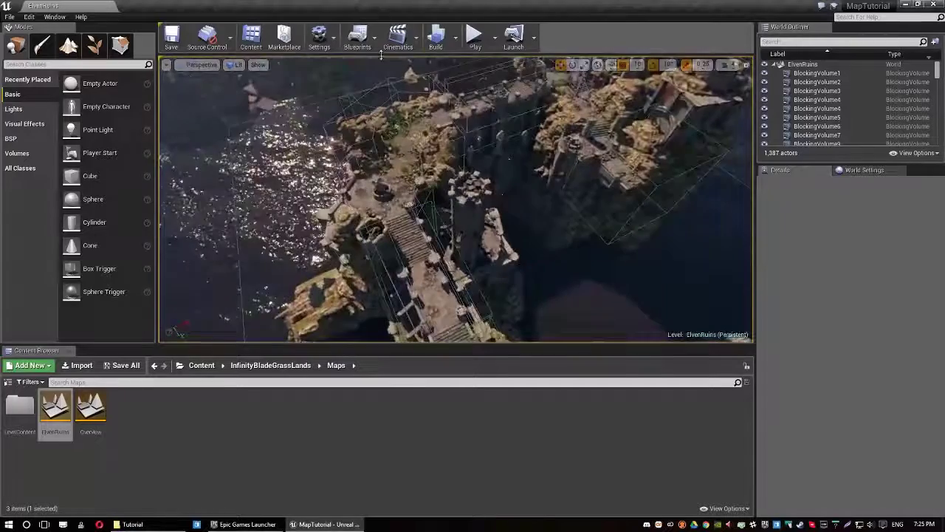
left_click(476, 38)
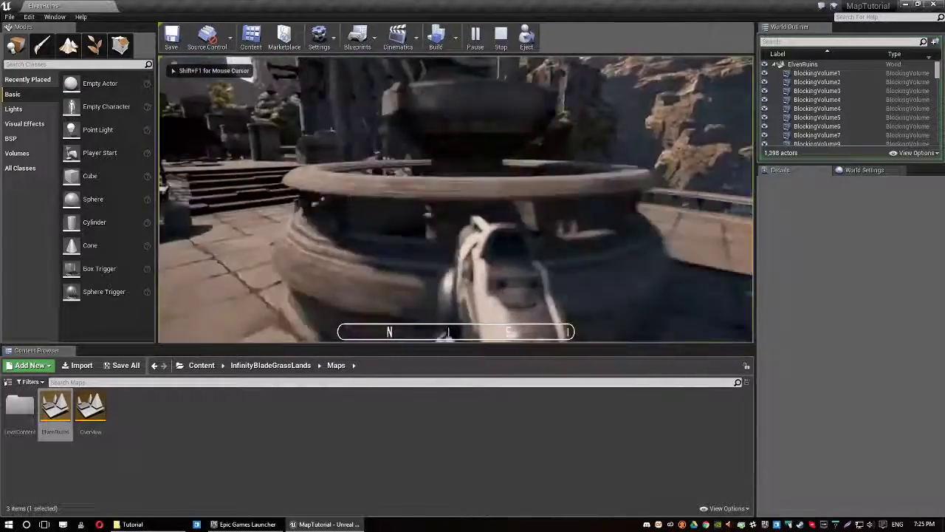
key("w")
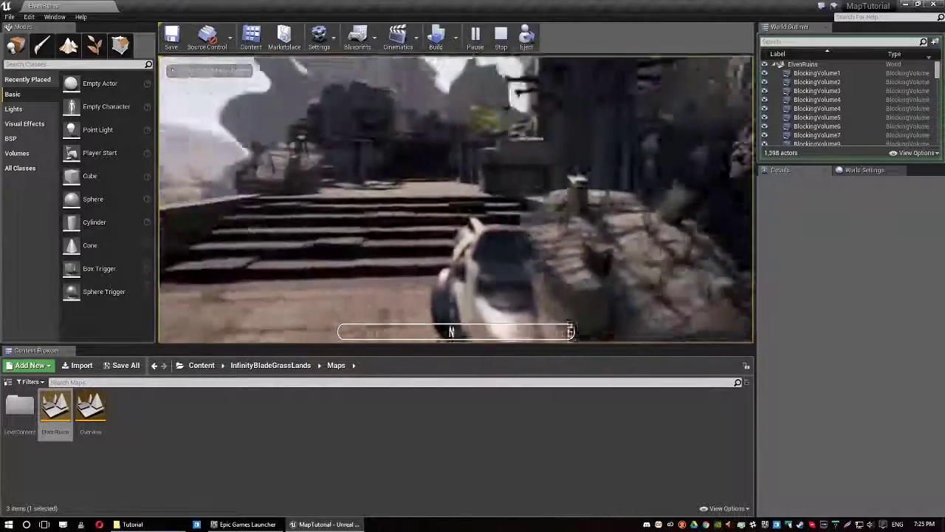
key("m")
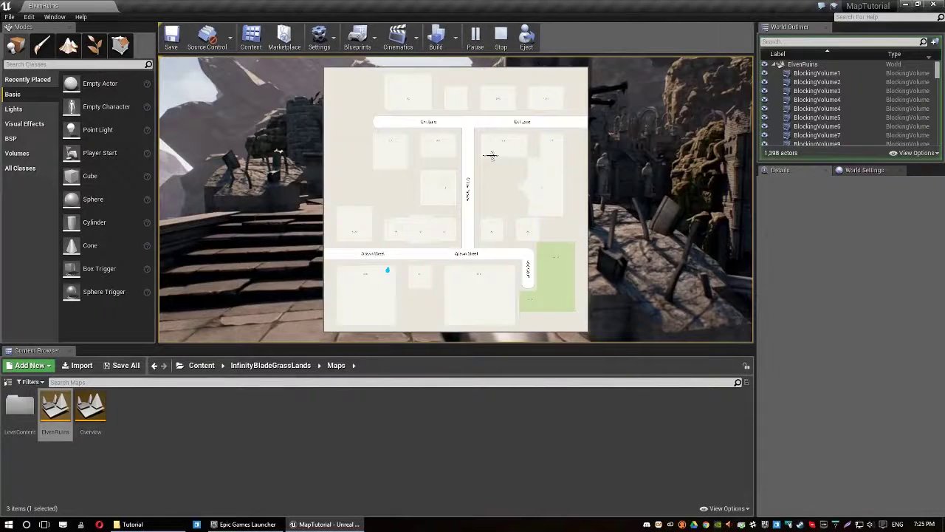
left_click(471, 198)
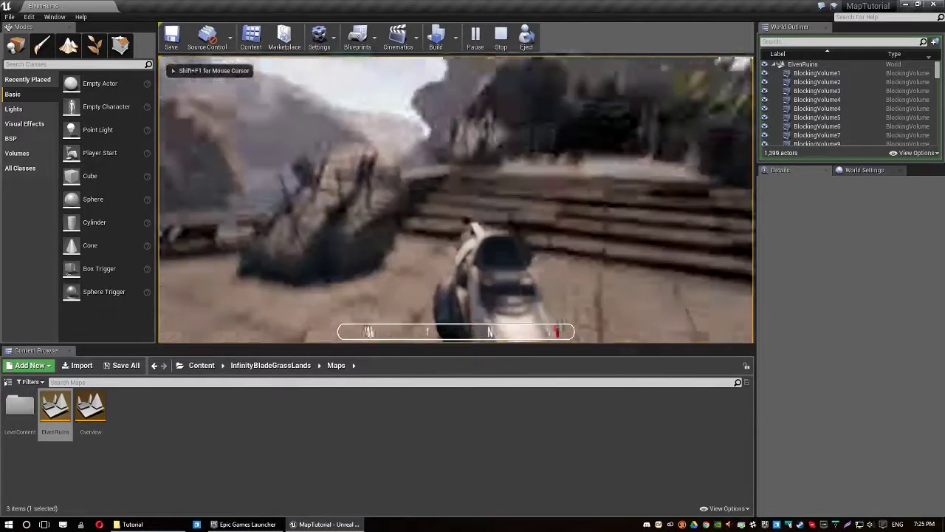
Step: Compare the player marker on the in-game map with movement through the ruins, and try placing the waypoint nearer to the player
key("m")
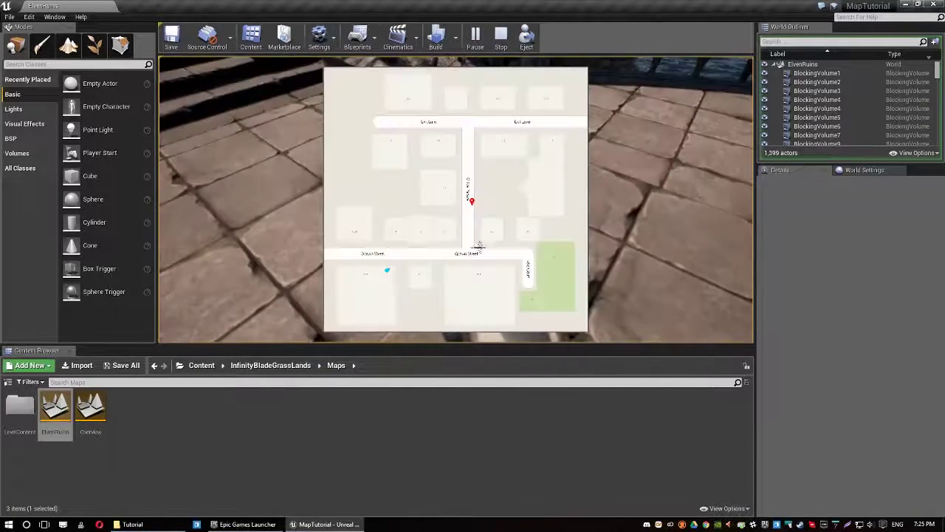
left_click(439, 254)
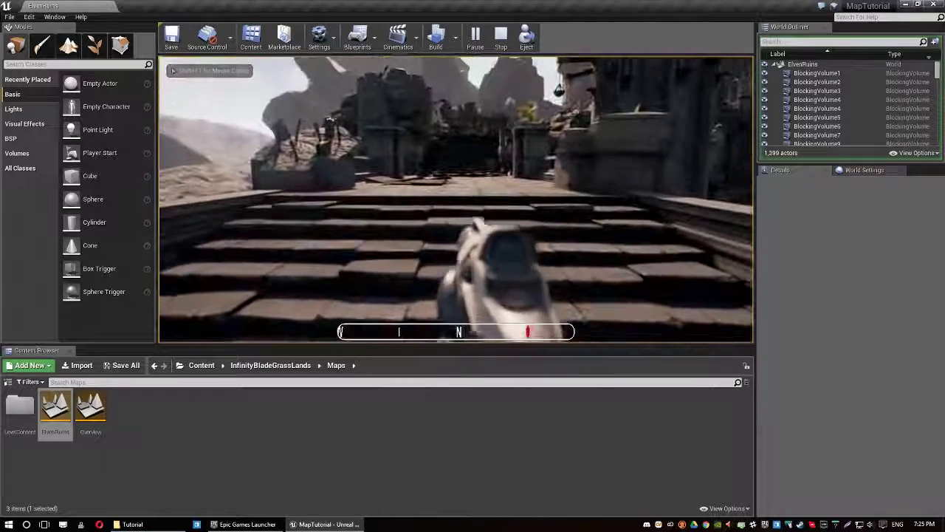
key("m")
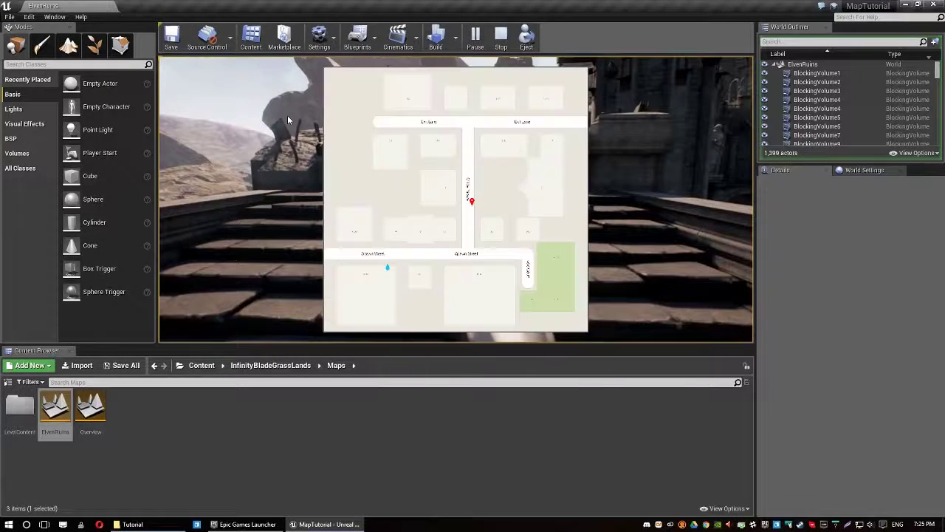
left_click(397, 262)
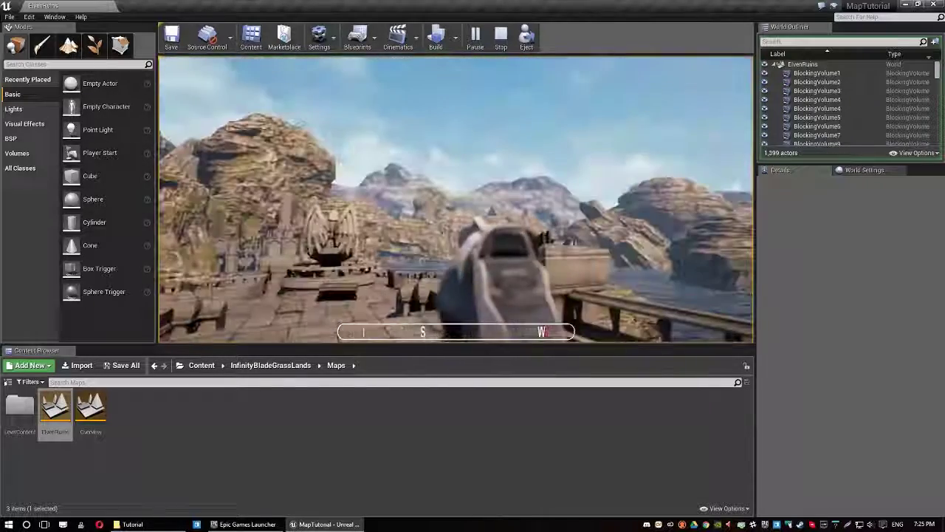
Step: End the play-test and open the UI materials folder of the QuestMap content
key("Escape")
left_click(153, 477)
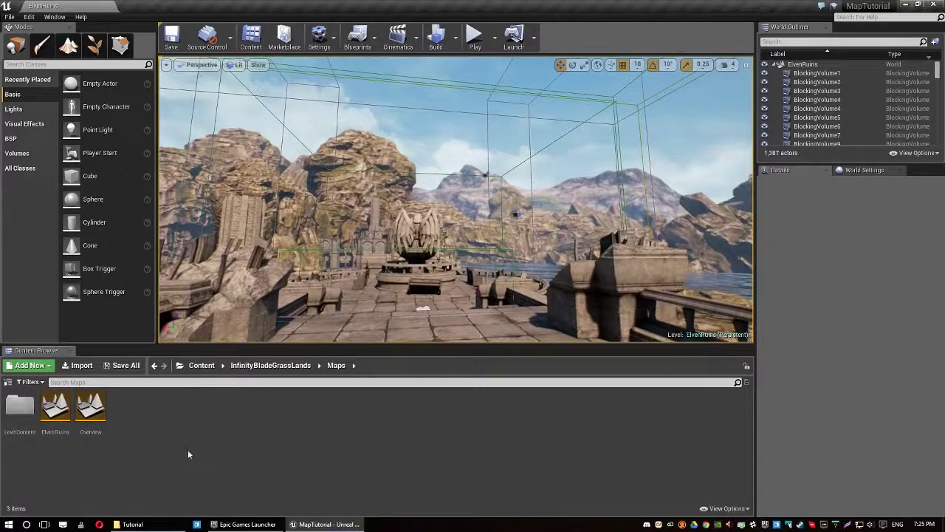
left_click(202, 365)
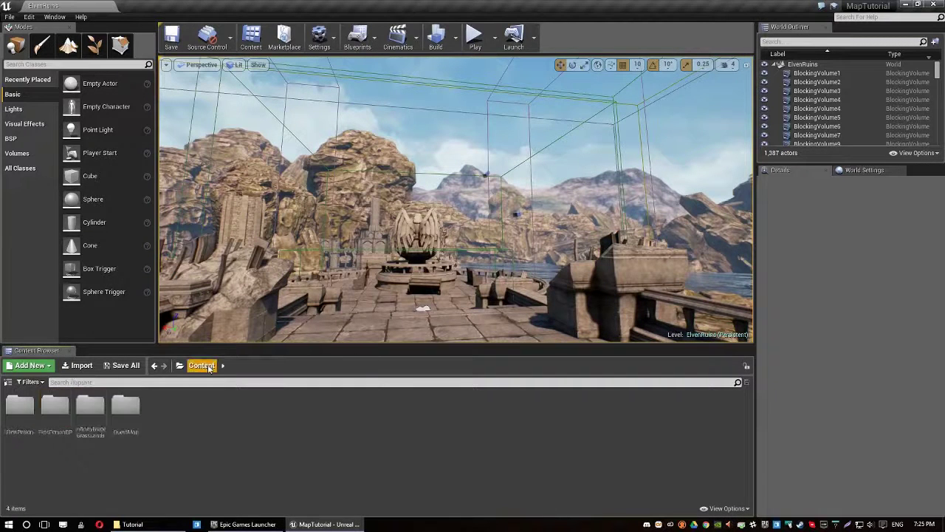
double_click(126, 405)
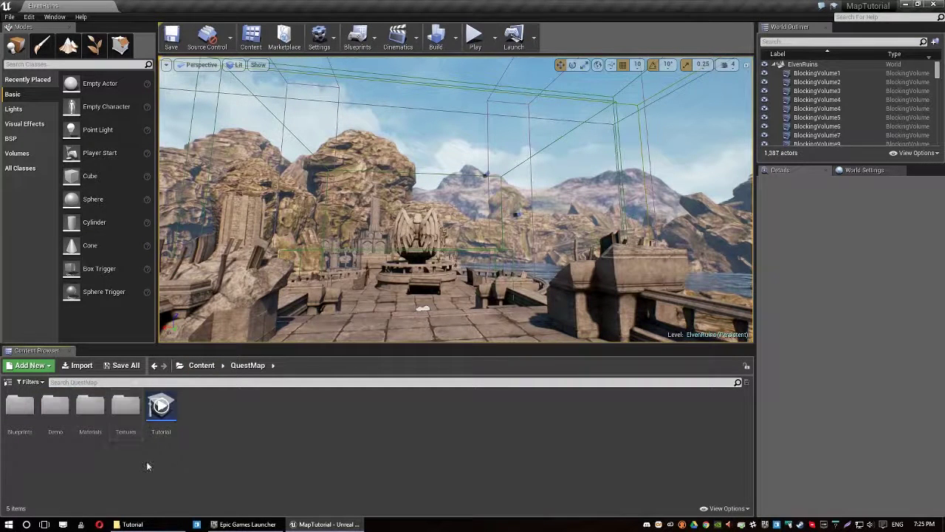
left_click(92, 410)
double_click(91, 410)
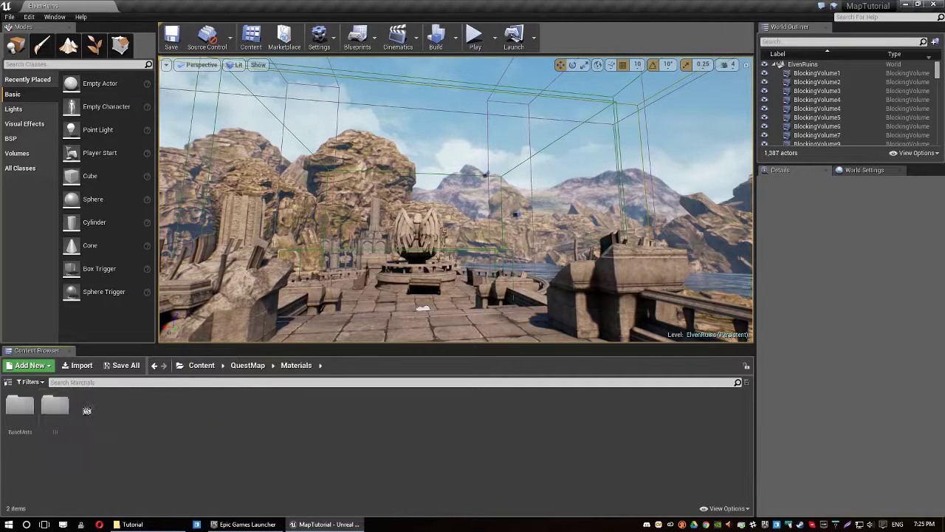
double_click(59, 408)
key("alt+Left")
double_click(59, 407)
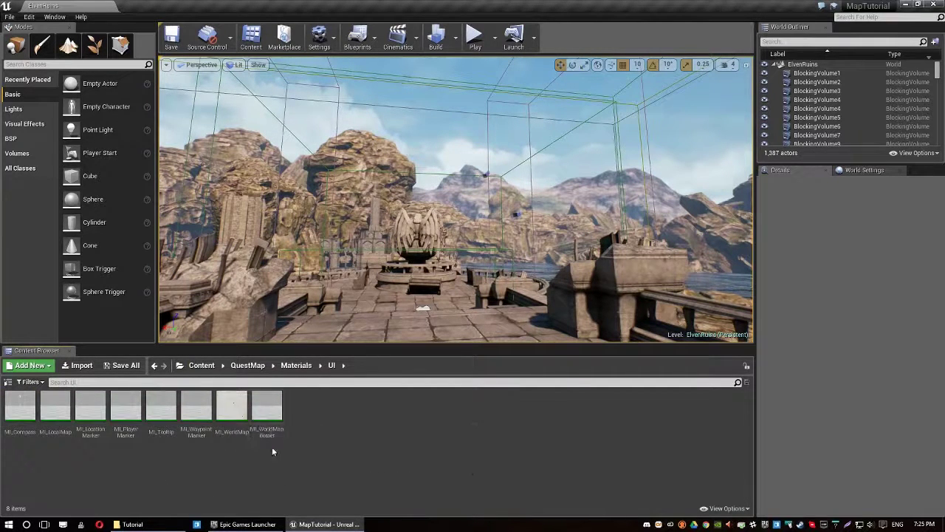
Step: Open the MI_WorldMap material instance and move its window aside to uncover the folder contents
left_click(250, 419)
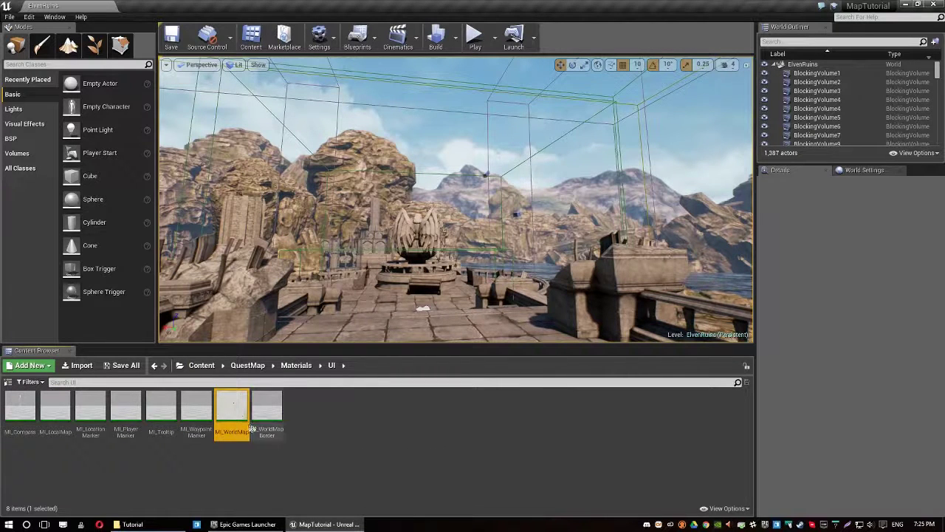
double_click(226, 418)
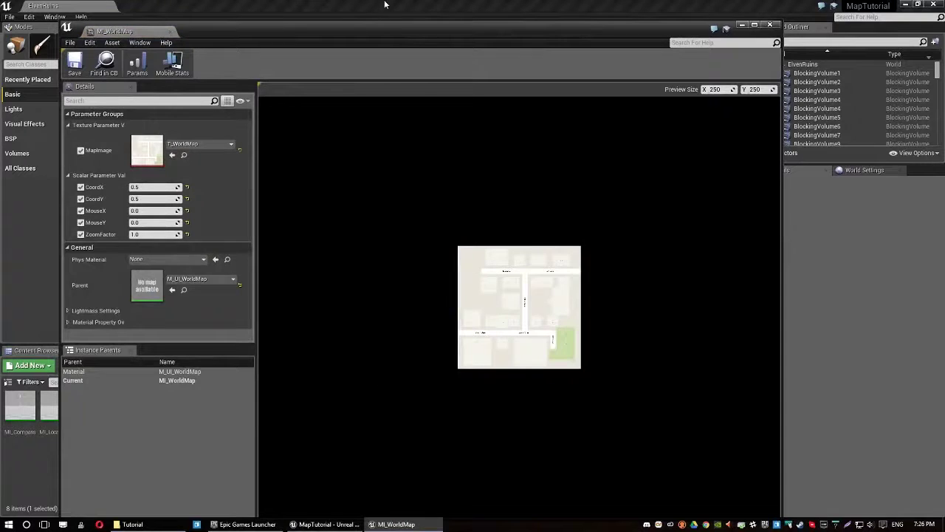
left_click_drag(385, 35, 578, 39)
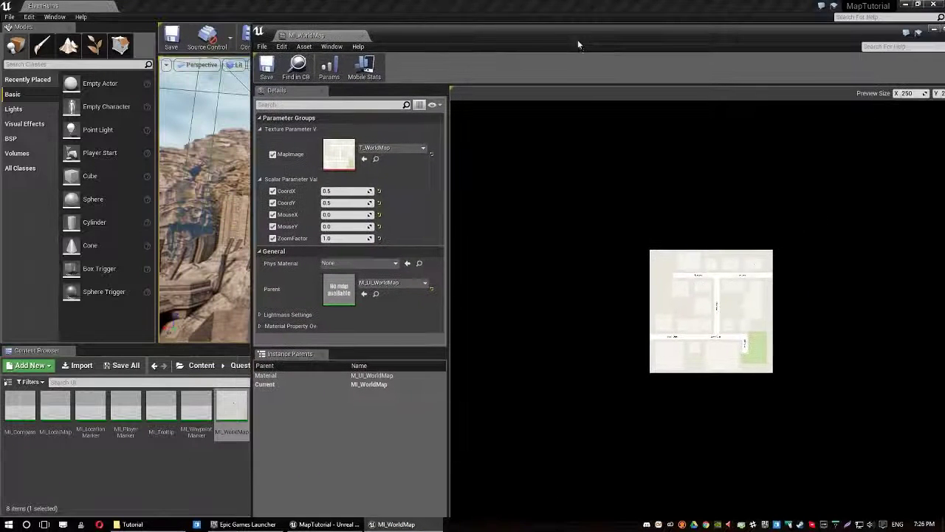
Step: Create a folder named TutorialContent inside QuestMap's Textures folder and open it
left_click(77, 474)
key("alt+Left")
key("alt+Left")
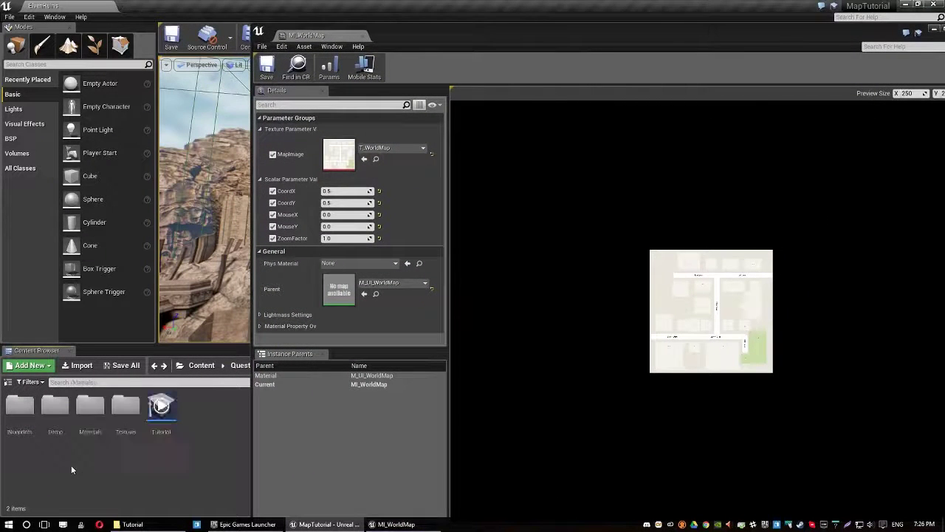
double_click(161, 408)
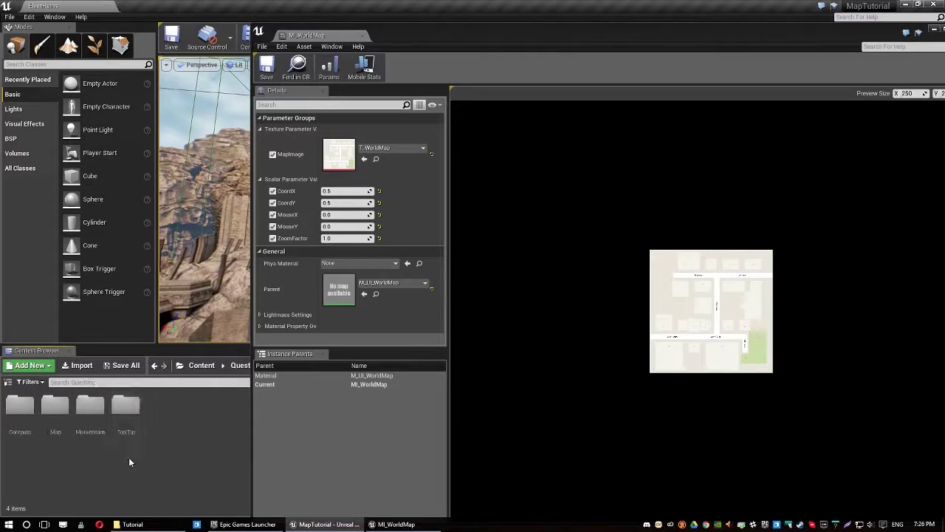
right_click(129, 458)
left_click(198, 212)
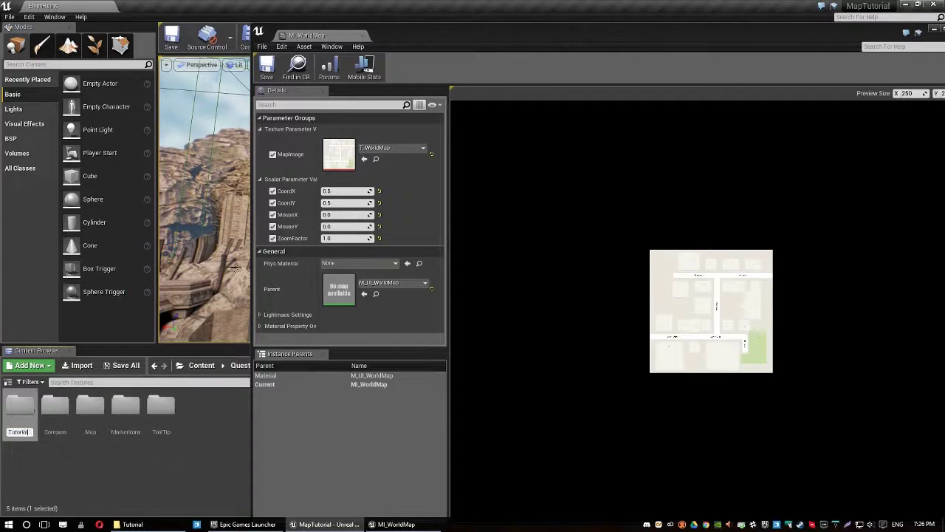
type("TutorialCovers")
key("Return")
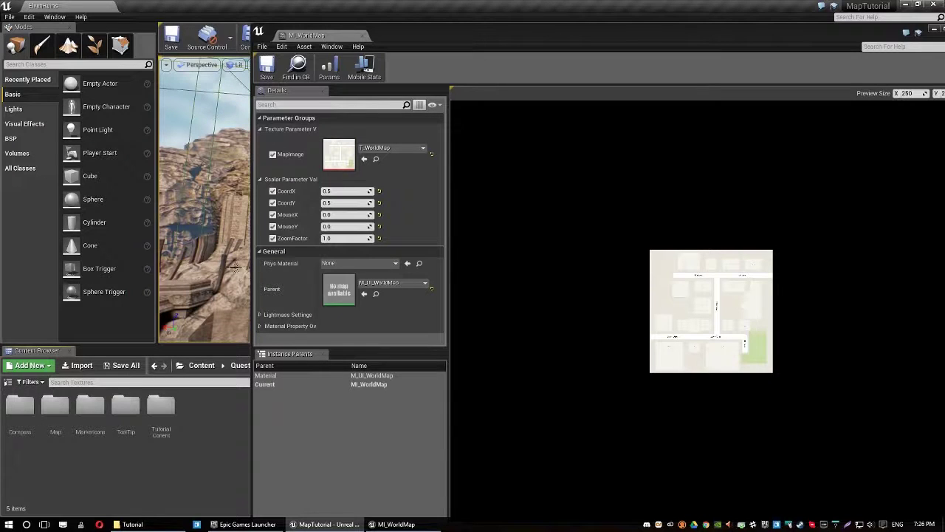
left_click(161, 407)
left_click(161, 432)
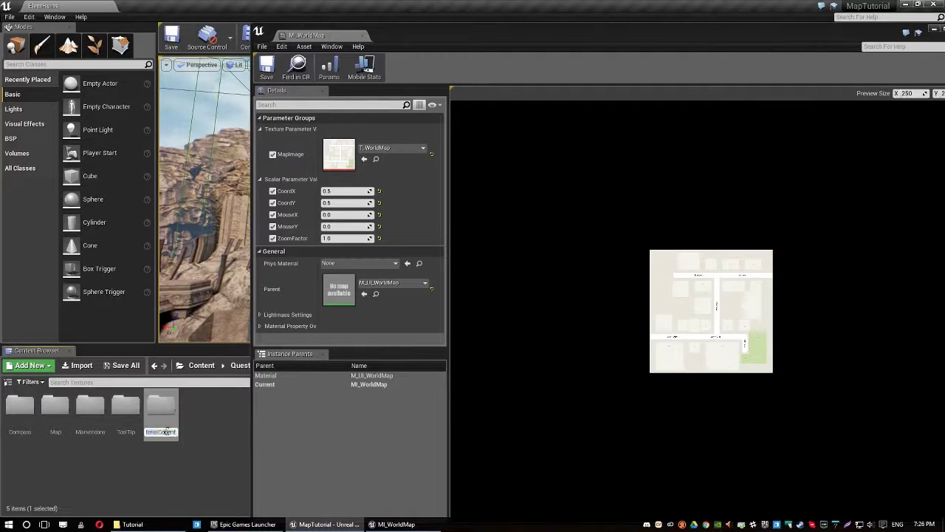
type("t")
key("Return")
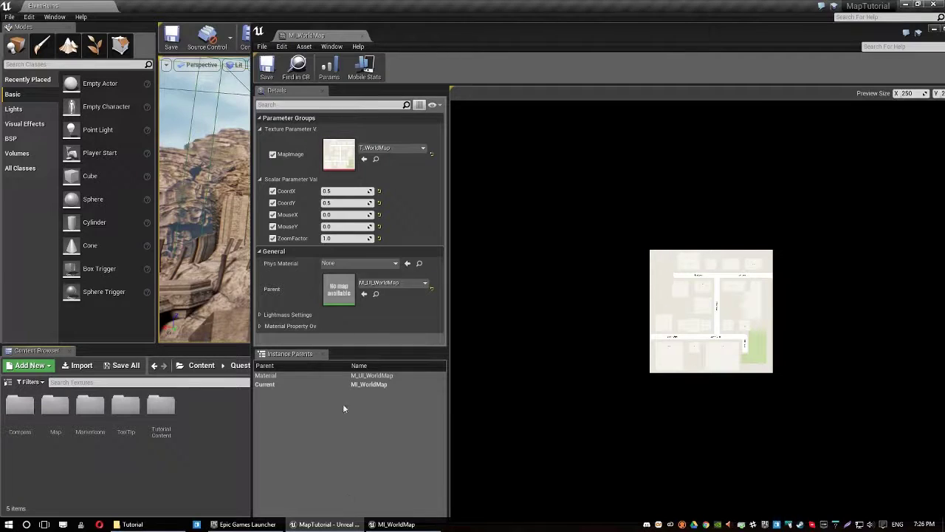
double_click(161, 408)
Step: Switch to the Tutorial folder in File Explorer and view the T_Map_World image
left_click(133, 524)
left_click_drag(344, 195, 108, 105)
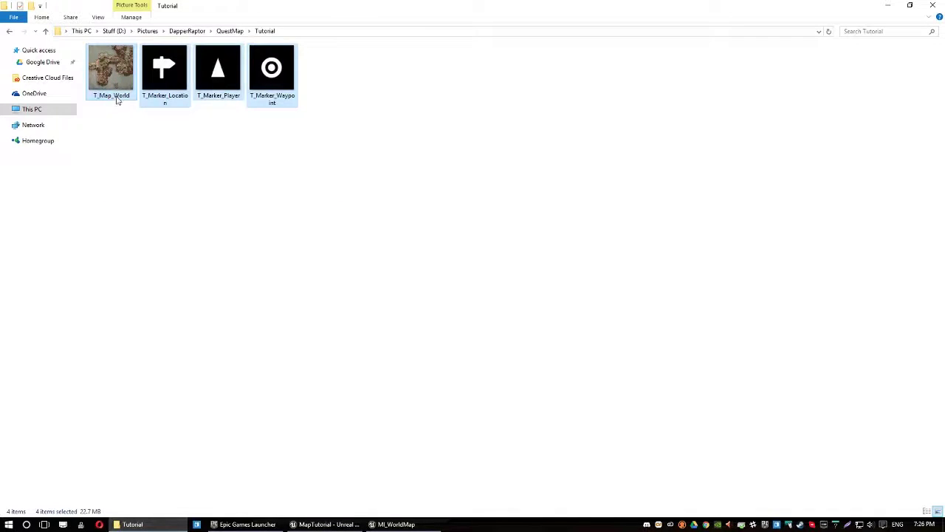
left_click(145, 138)
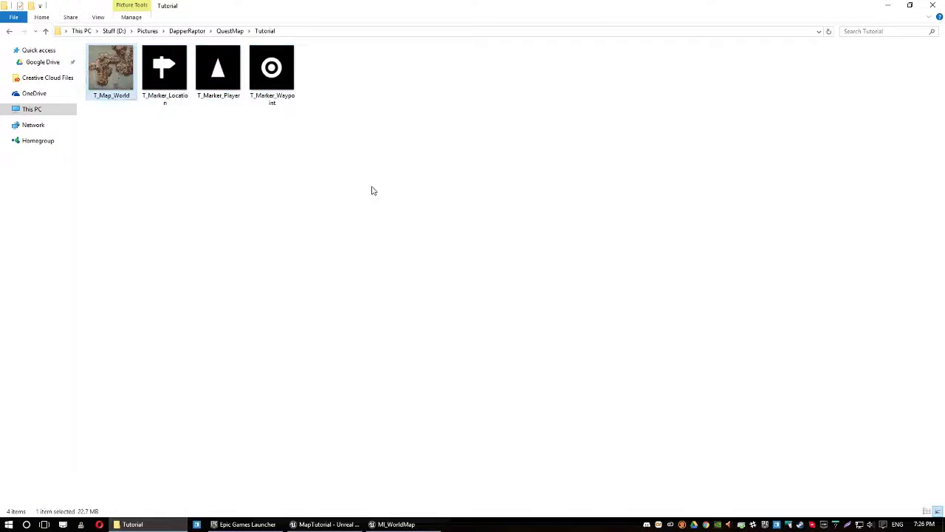
double_click(112, 66)
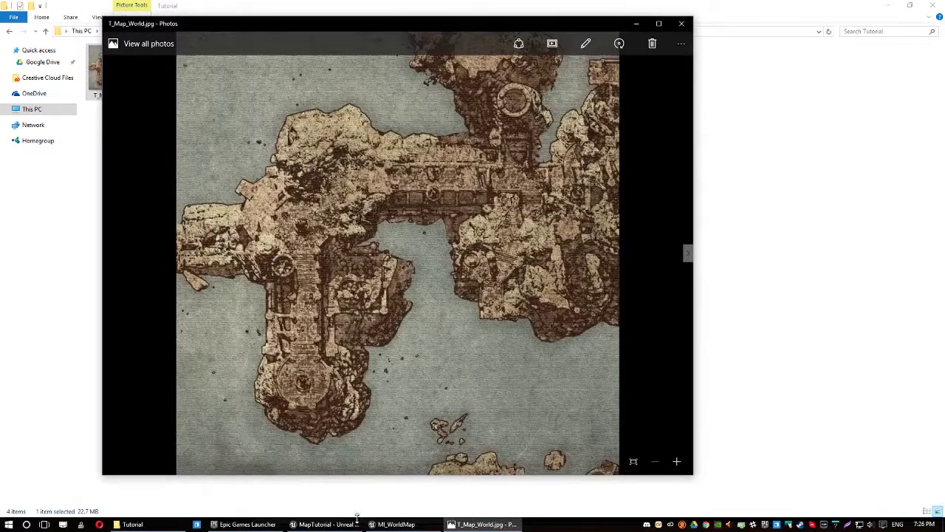
left_click(681, 23)
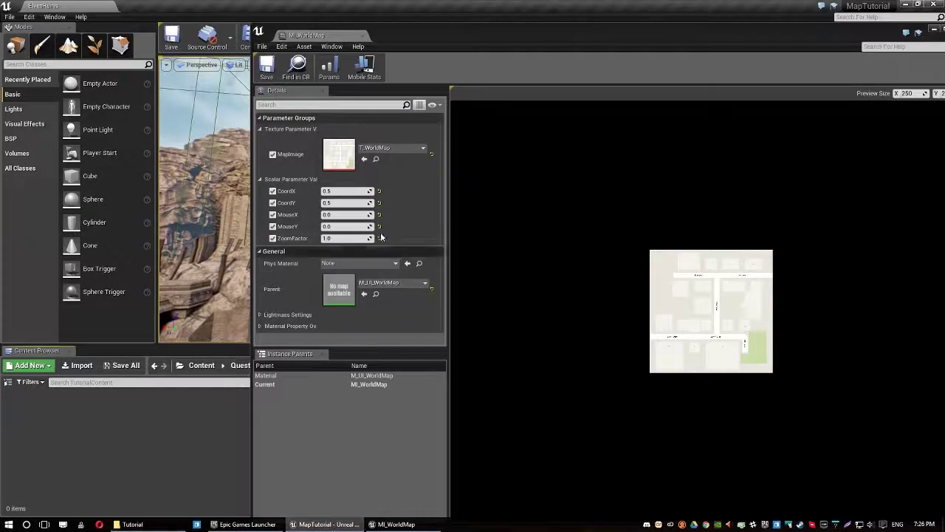
Step: Move the MI_WorldMap window clear of the level viewport and maximize the Top view, framing the whole ElvenRuins level
left_click(396, 524)
left_click_drag(479, 498, 480, 497)
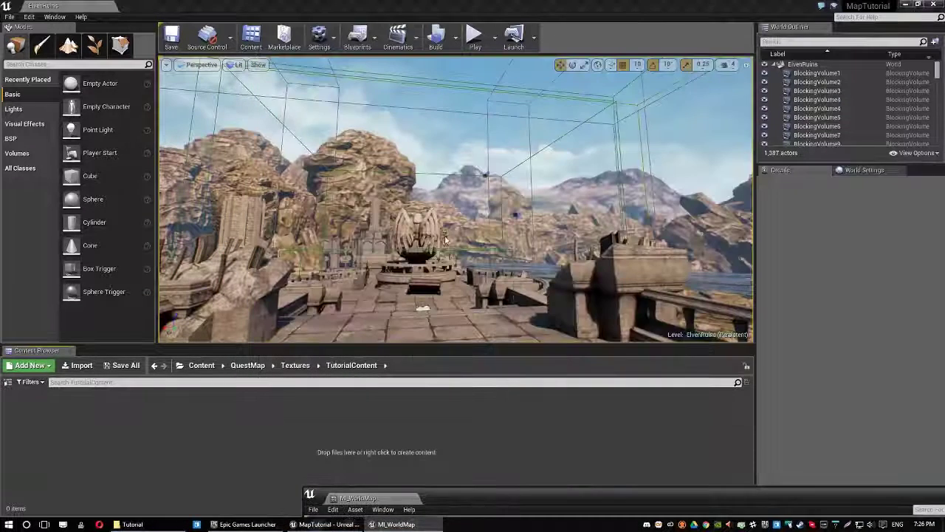
right_click_drag(480, 221, 480, 296)
left_click(746, 65)
left_click(517, 243)
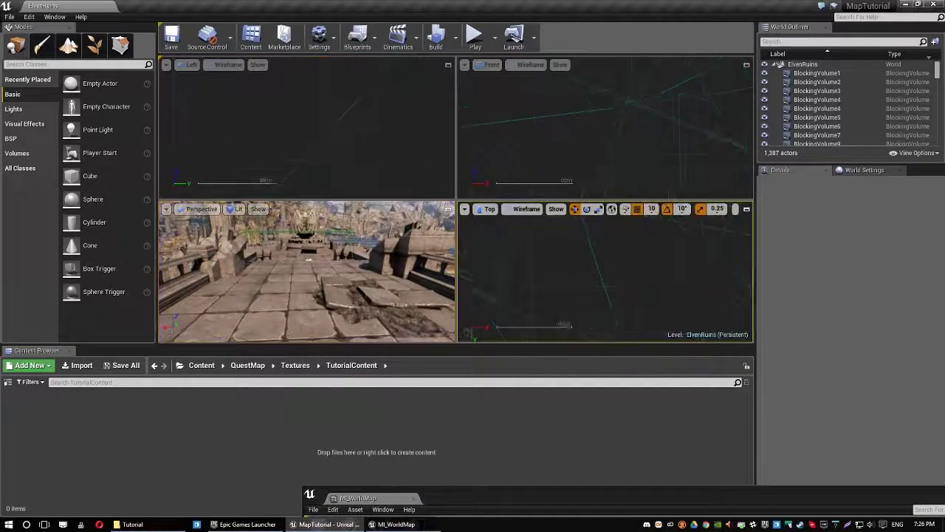
left_click(747, 210)
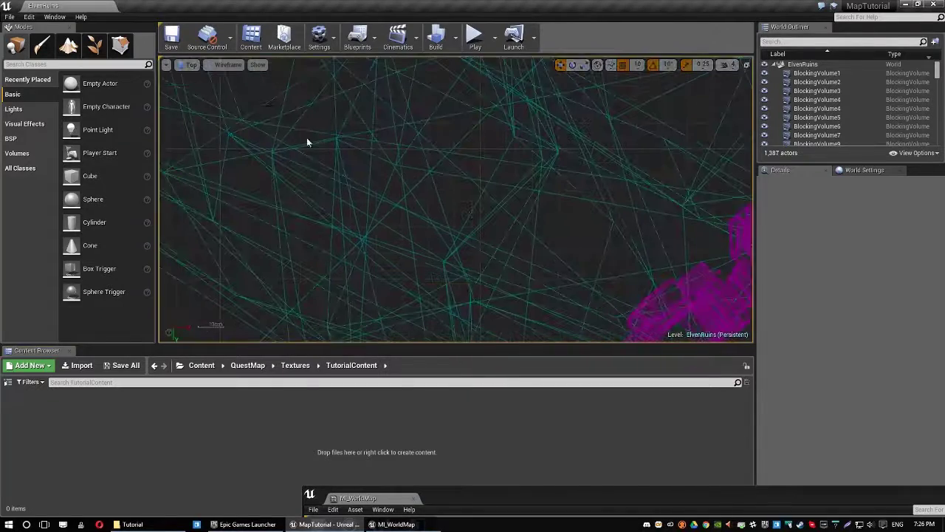
scroll(455, 199, "down", 10)
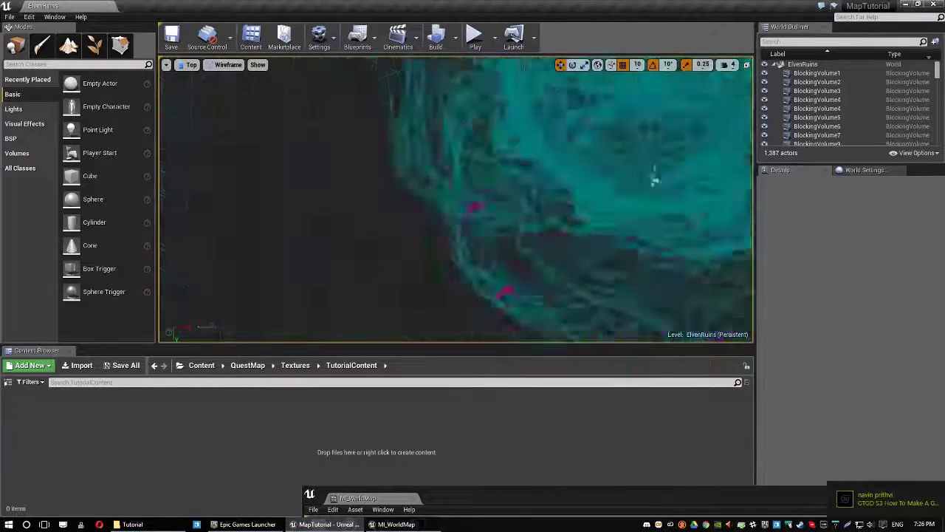
scroll(451, 210, "up", 3)
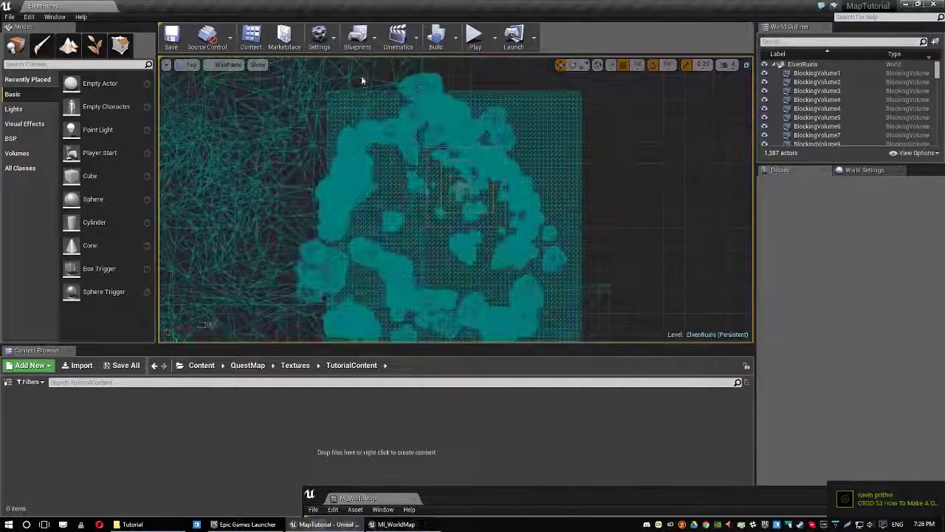
Step: Change the Top view from Wireframe to Lit, switch it to Unlit, and frame the central ruins
left_click(229, 65)
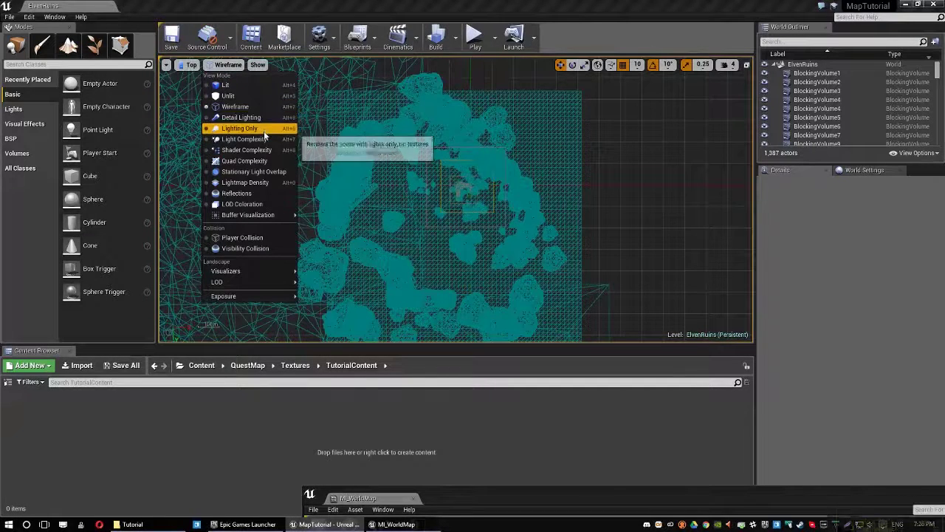
left_click(244, 85)
left_click(214, 65)
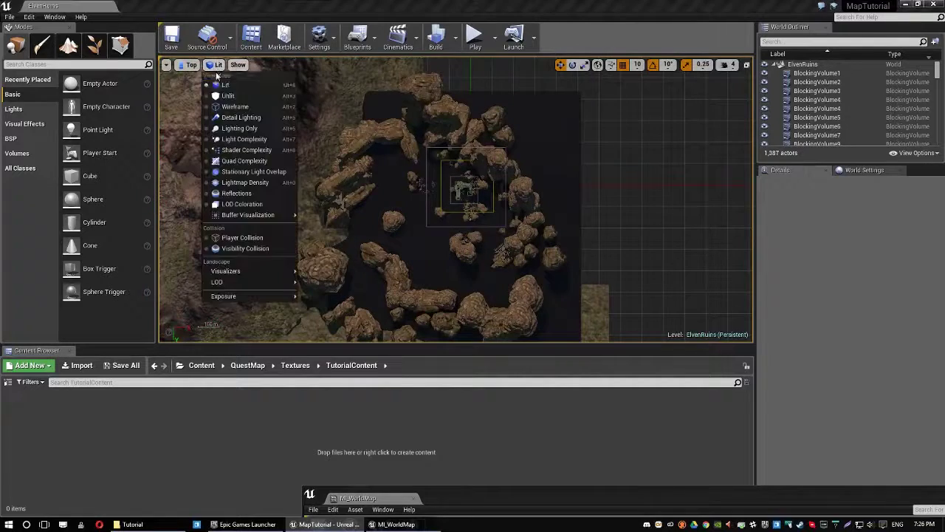
left_click(237, 94)
scroll(363, 293, "up", 5)
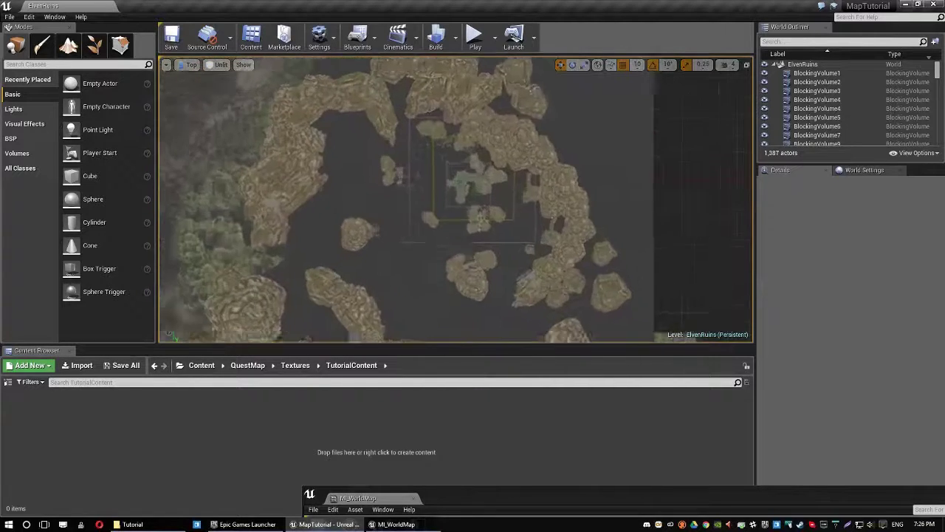
scroll(363, 293, "up", 3)
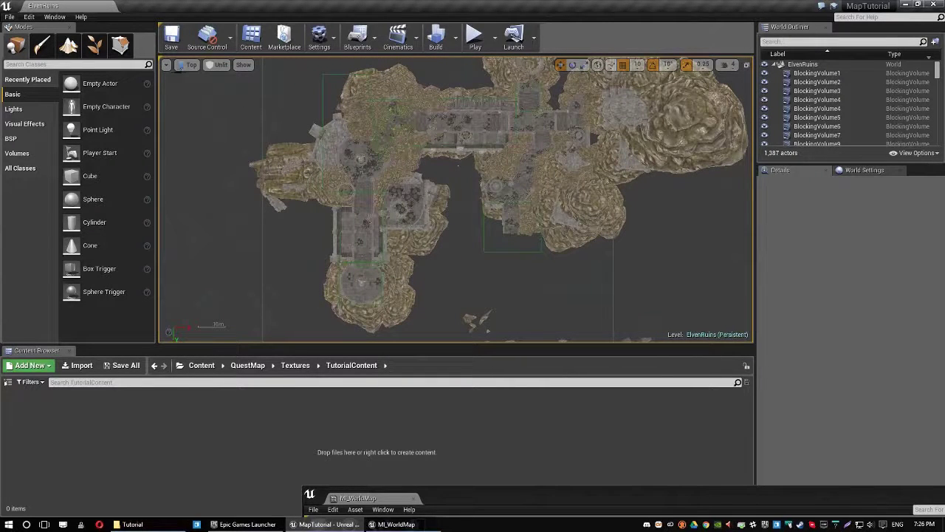
Step: Look through the viewport options for the High Resolution Screenshot command, and set the Top view back to Lit
left_click(166, 65)
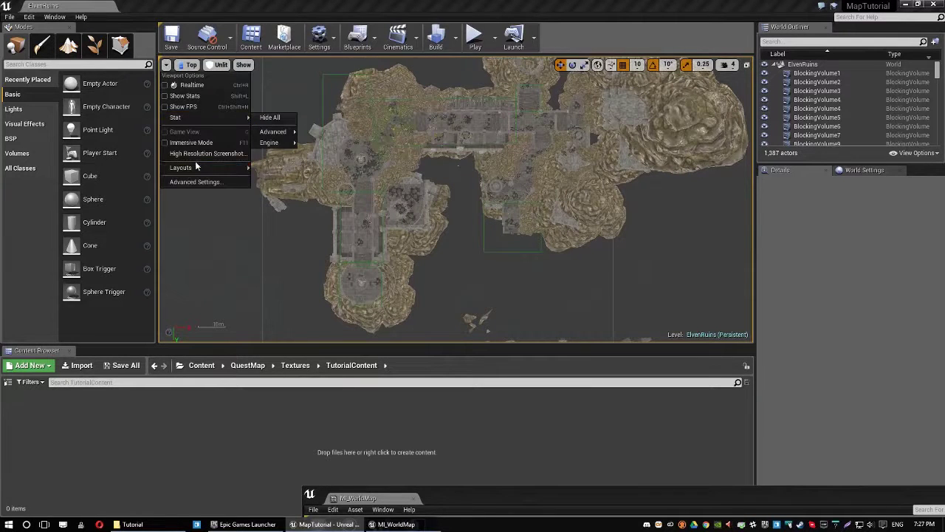
mouse_move(207, 167)
scroll(476, 248, "up", 4)
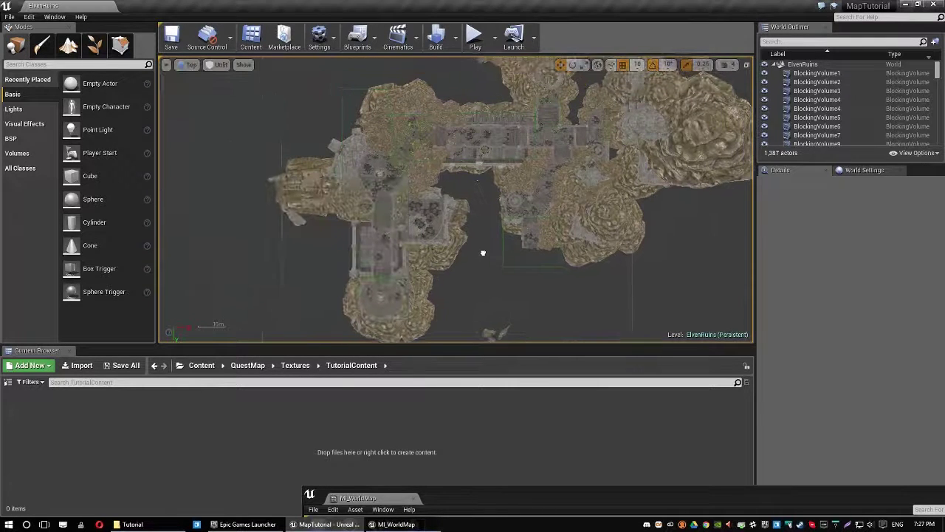
left_click(220, 64)
left_click(229, 85)
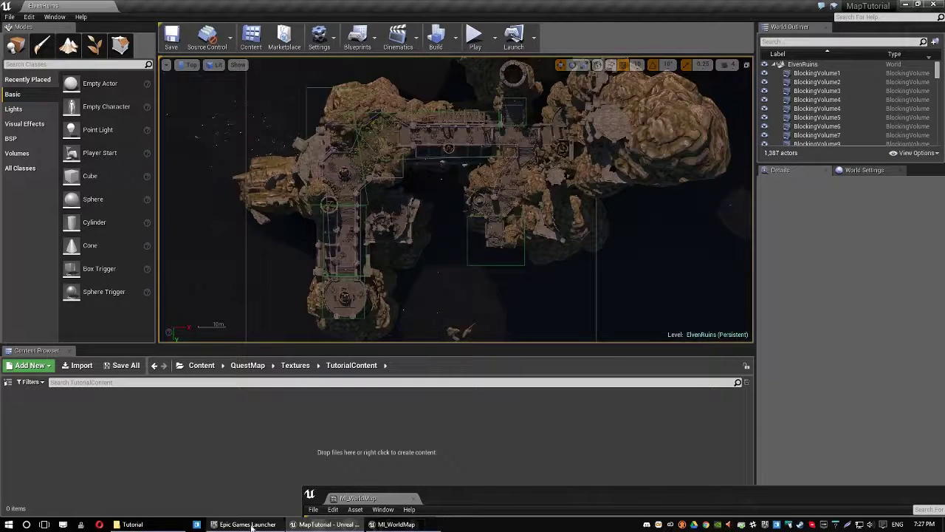
Step: Switch to File Explorer and compare the T_Map_World image with the level's top view
left_click(133, 524)
double_click(117, 64)
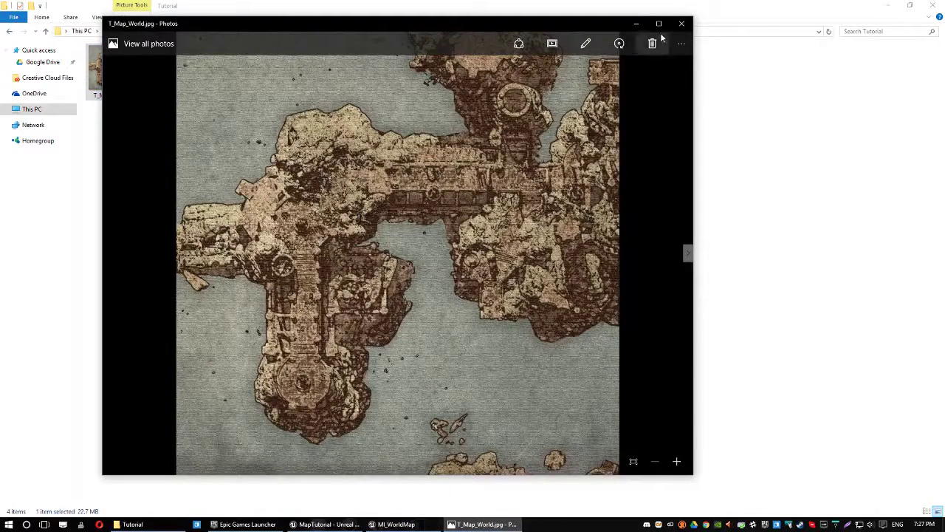
left_click(681, 24)
Step: Bring the MI_WorldMap window back up and import T_Map_World, T_Marker_Location, T_Marker_Player and T_Marker_Waypoint into the TutorialContent folder
left_click(395, 525)
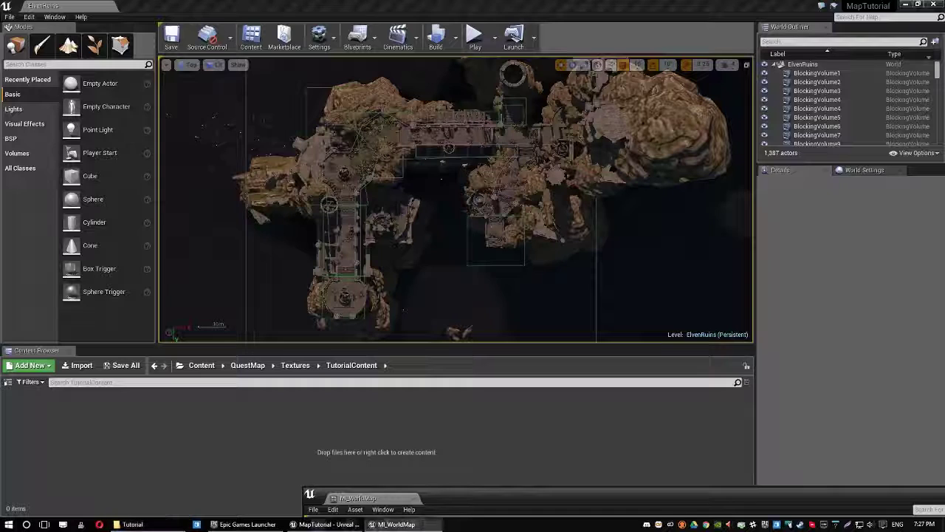
left_click_drag(449, 491, 598, 13)
left_click(133, 524)
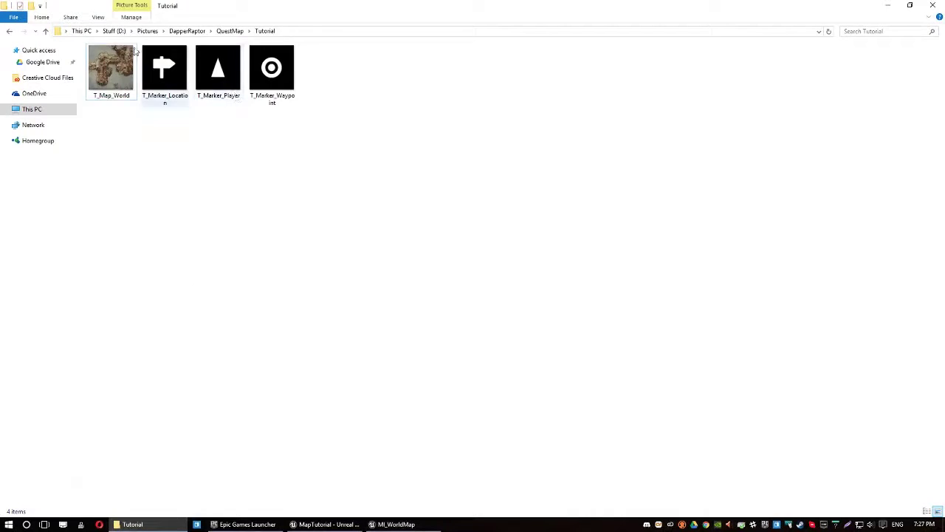
left_click_drag(251, 165, 79, 31)
left_click_drag(165, 95, 187, 214)
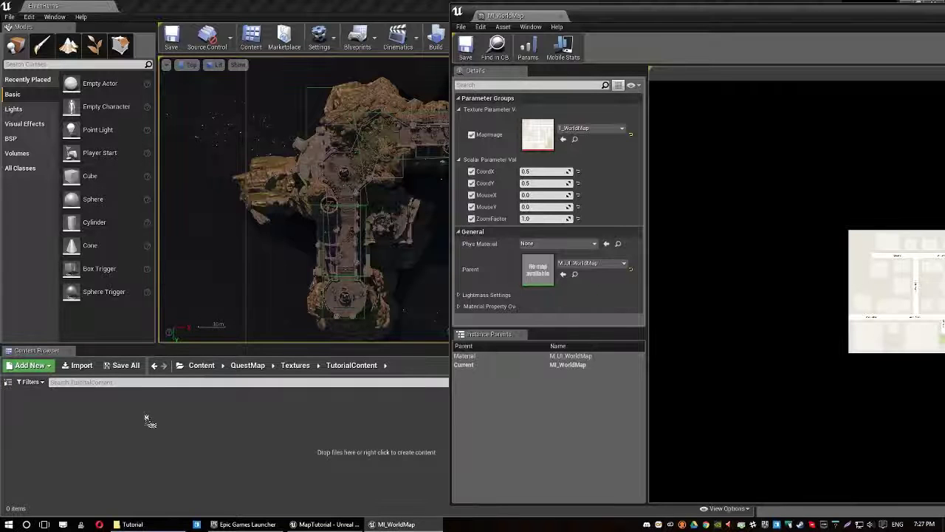
left_click_drag(148, 411, 143, 420)
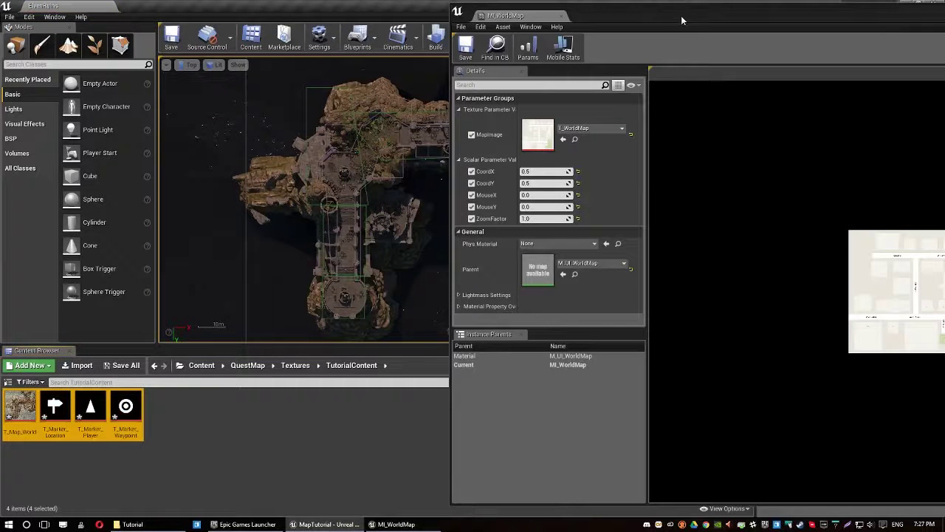
Step: Reposition the MI_WorldMap window beside the imported textures and save all unsaved assets
left_click_drag(680, 15, 495, 38)
left_click(163, 463)
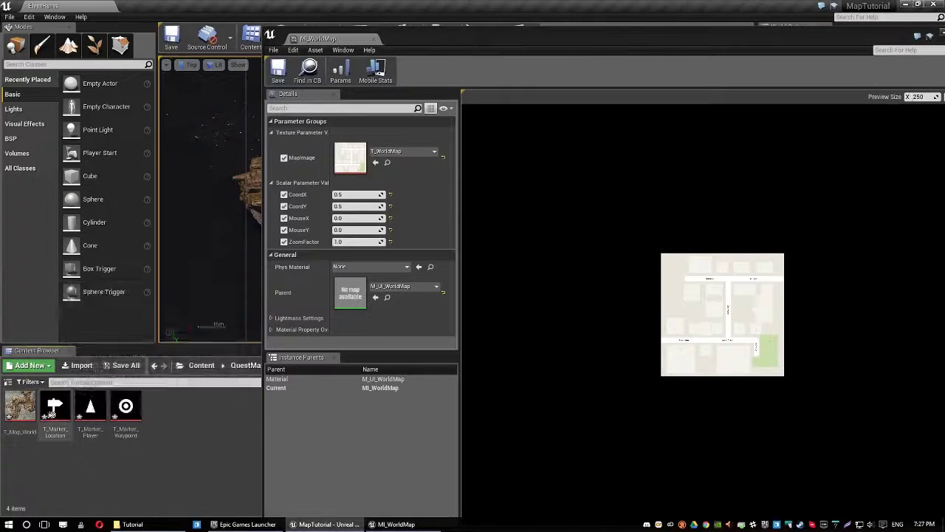
key("ctrl+shift+s")
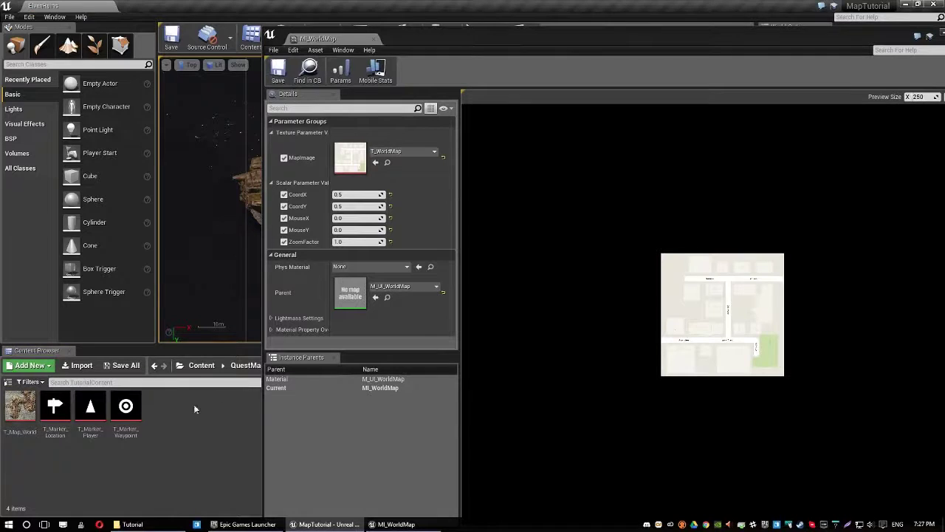
Step: Assign T_Map_World as the MapImage texture of MI_WorldMap, inspect the enlarged preview, and close the material instance
left_click_drag(20, 405, 352, 158)
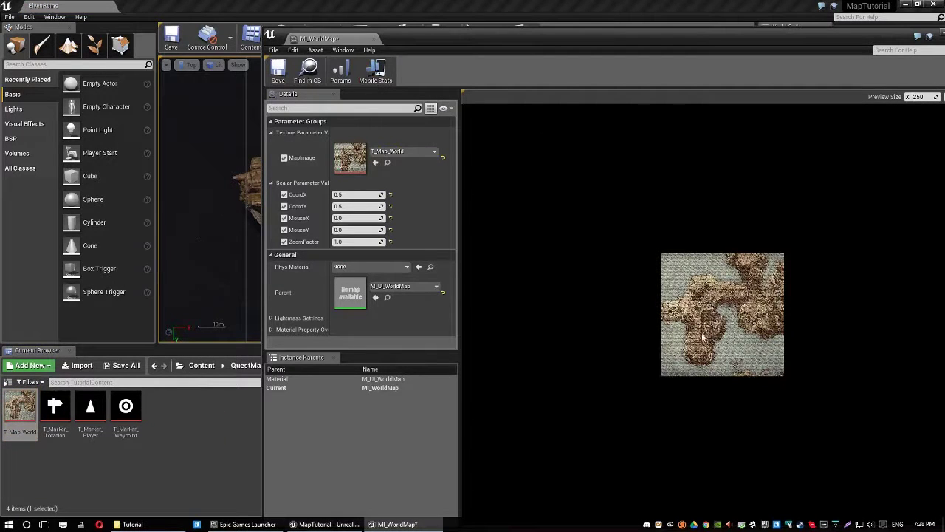
scroll(707, 328, "up", 1)
scroll(707, 327, "up", 3)
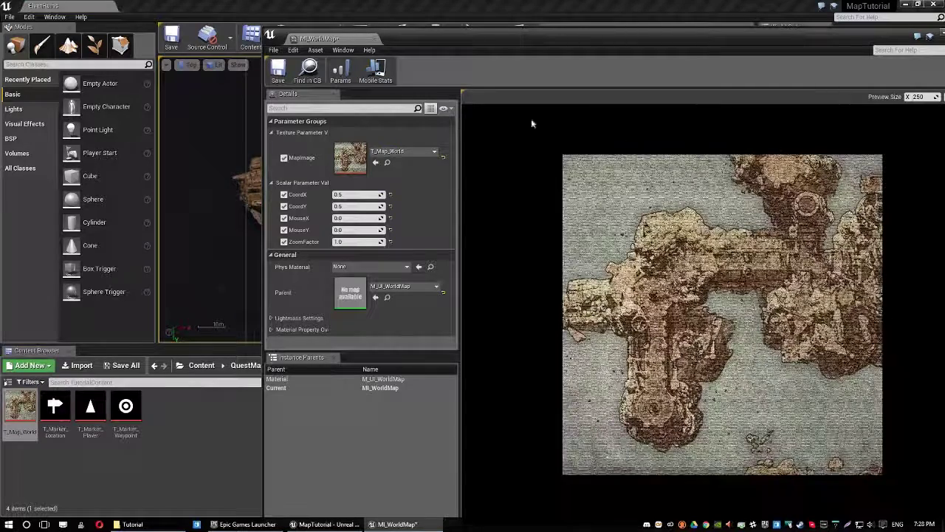
left_click(374, 38)
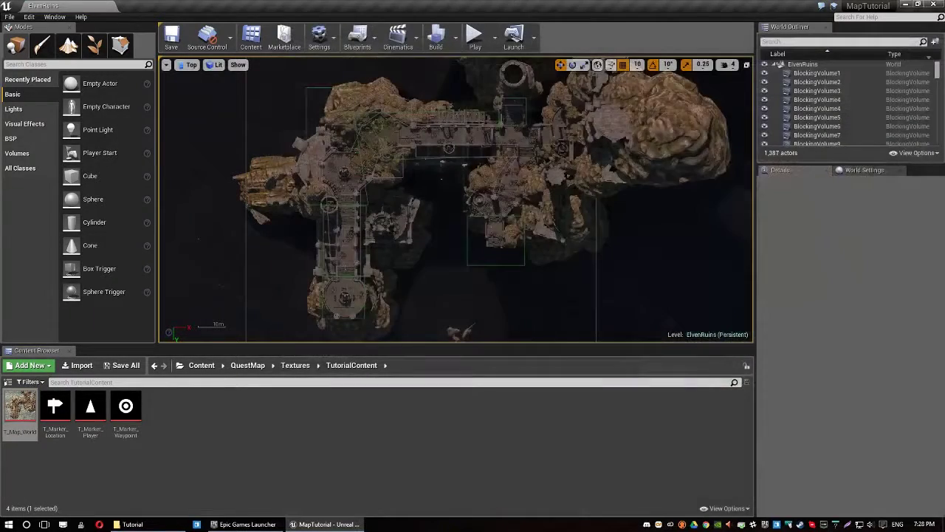
Step: Open the T_Map_World texture, set its Texture Group to UI, and close the texture editor
left_click(8, 382)
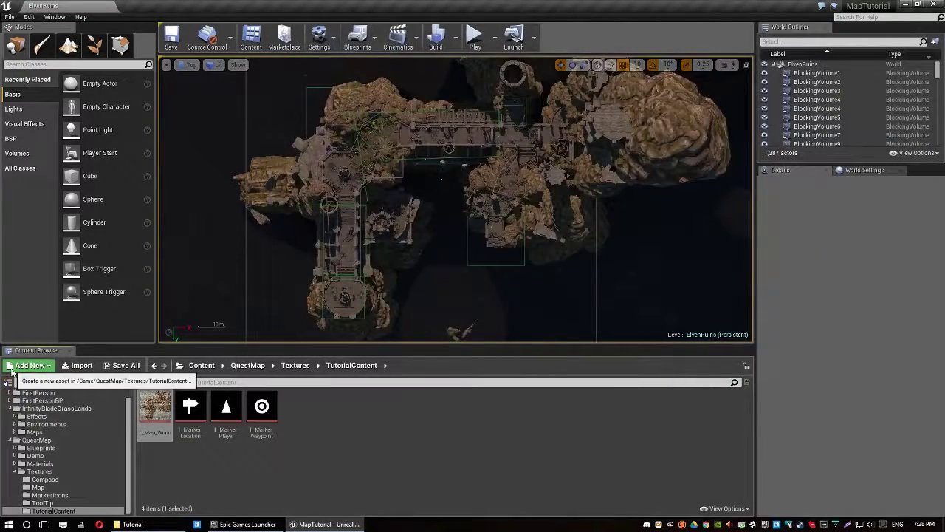
left_click(8, 382)
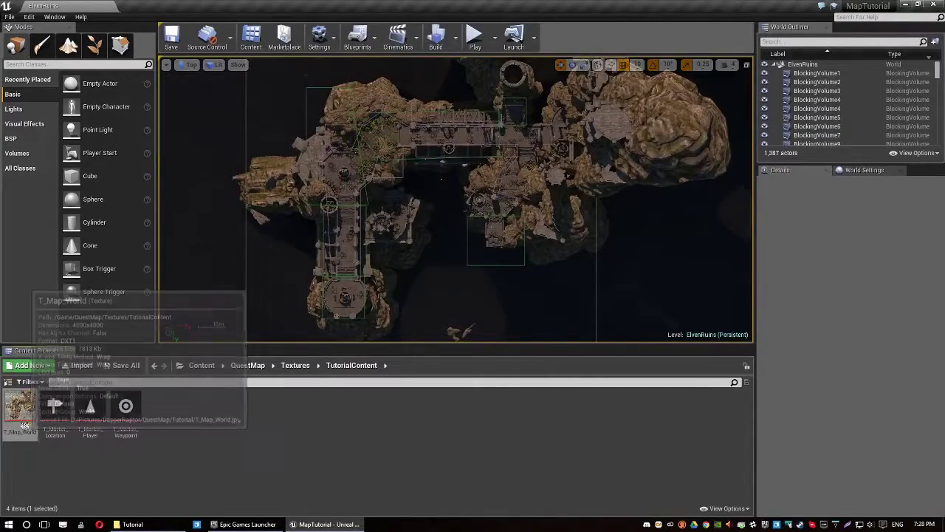
double_click(20, 406)
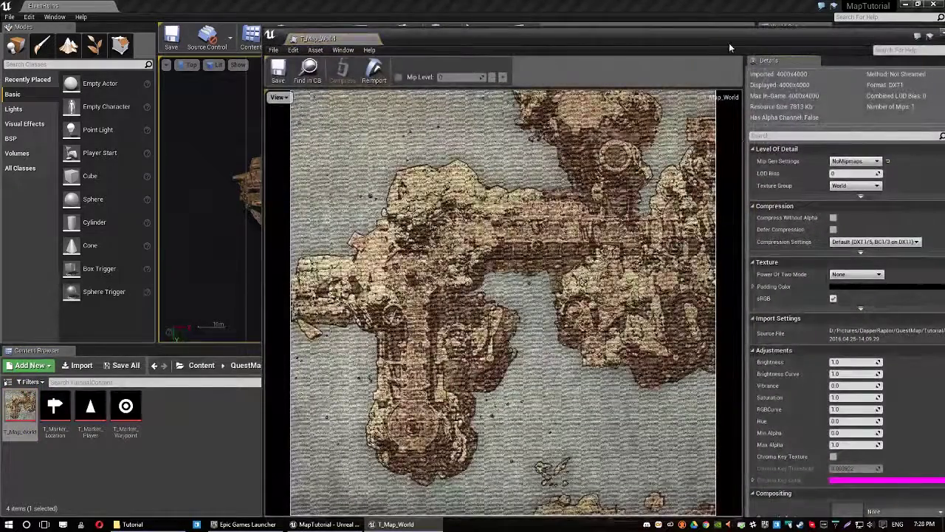
left_click_drag(729, 42, 524, 45)
left_click(653, 187)
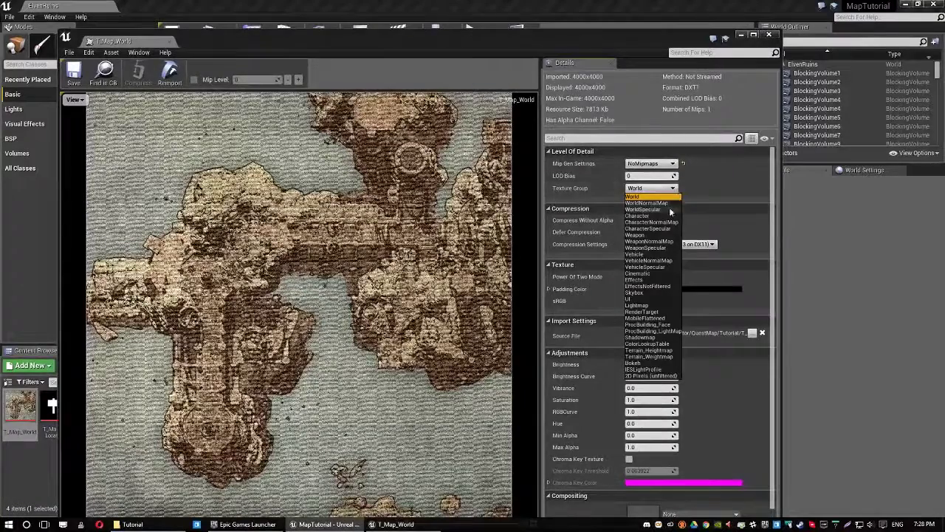
left_click(658, 299)
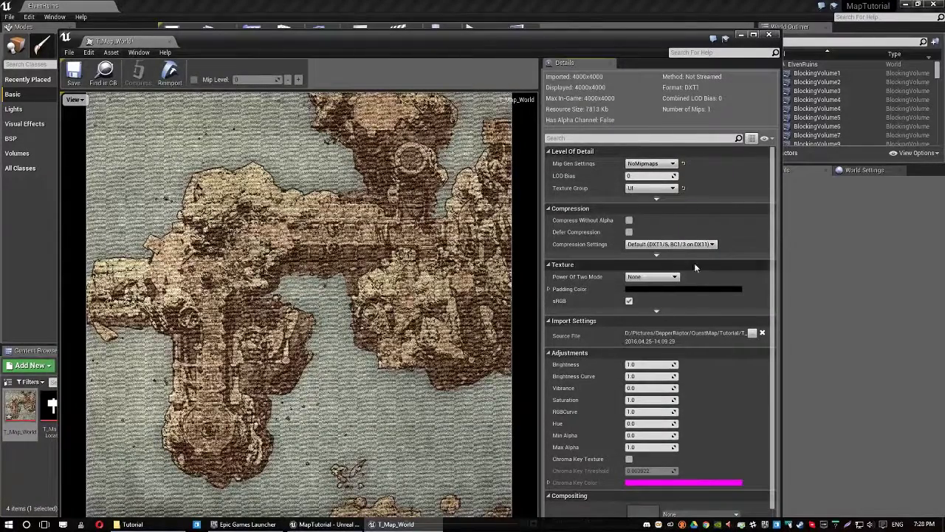
scroll(744, 257, "down", 1)
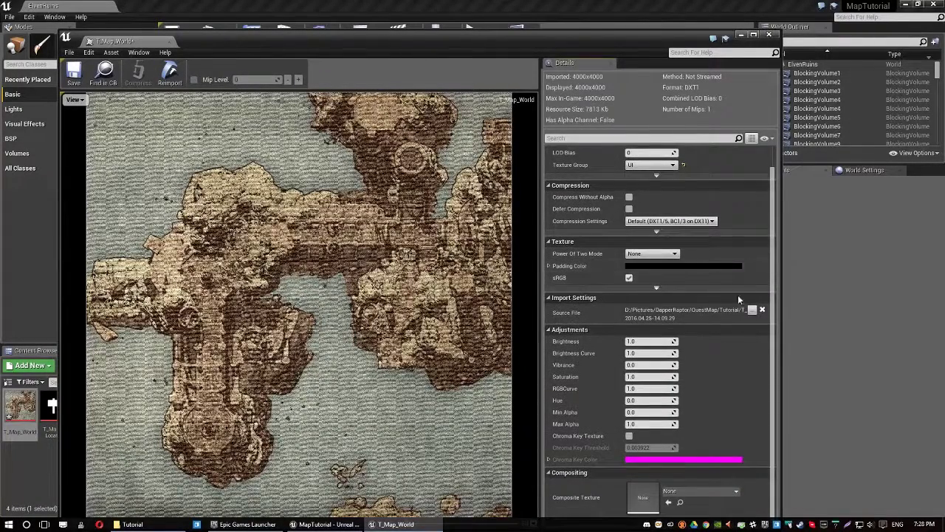
left_click(769, 35)
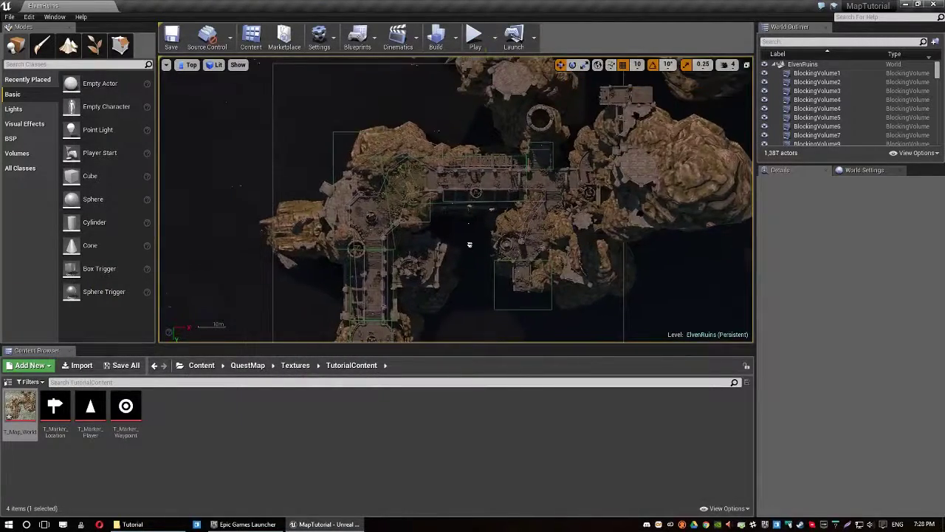
Step: Play the level, open the in-game world map, check the new image at different zoom levels, and stop playing
left_click(475, 37)
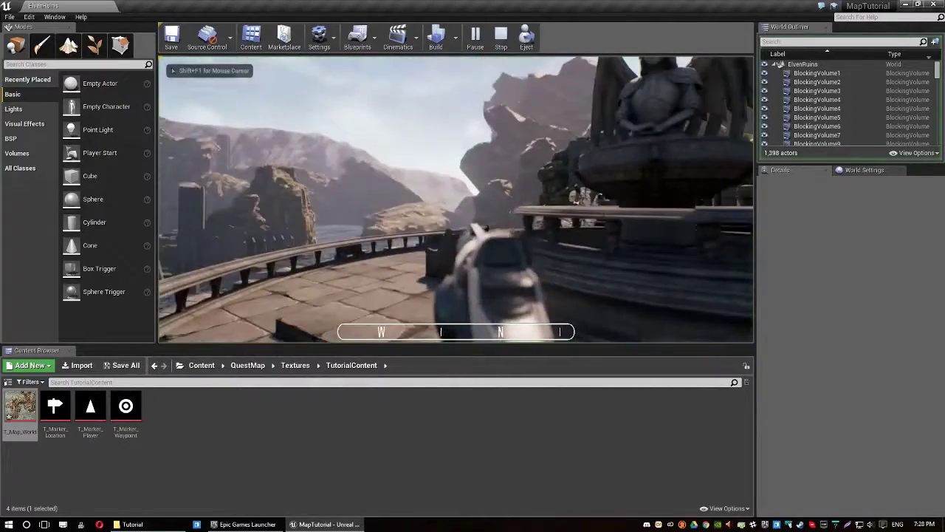
key("m")
scroll(456, 199, "up", 2)
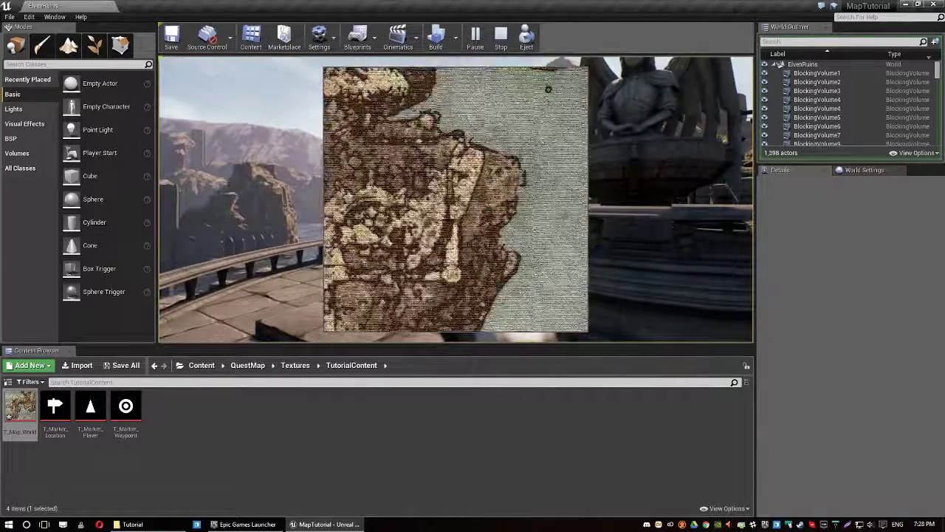
scroll(546, 87, "down", 3)
scroll(517, 118, "up", 3)
scroll(456, 199, "down", 3)
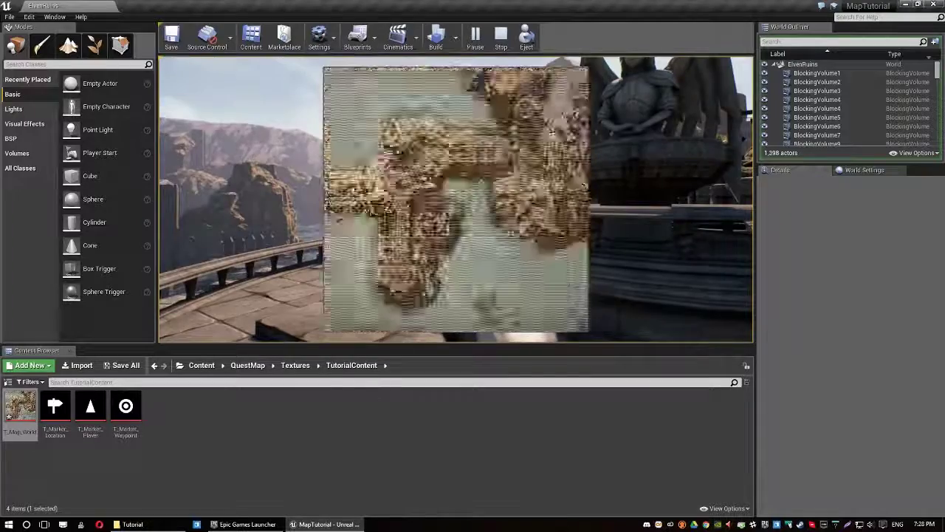
key("Escape")
left_click(189, 454)
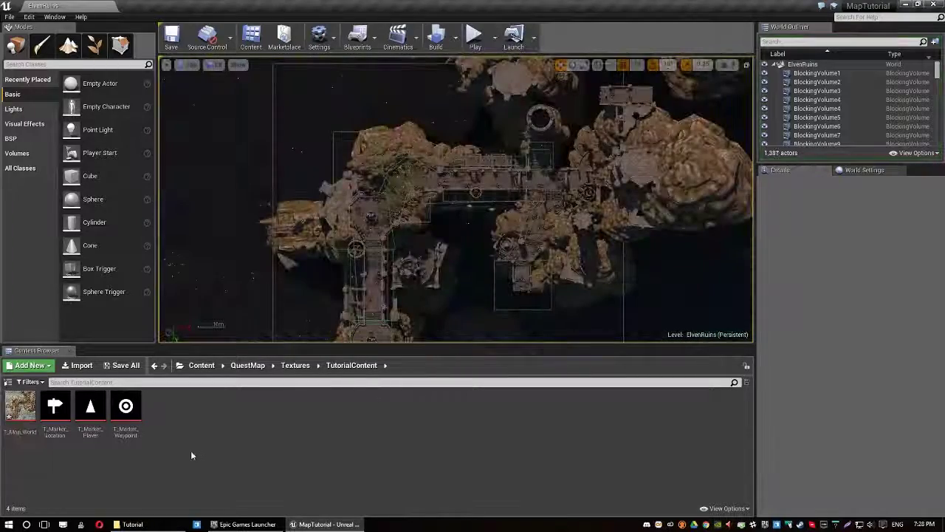
Step: Play the level again, examine the player marker's position on the zoomed-in world map, and end the session
left_click(474, 35)
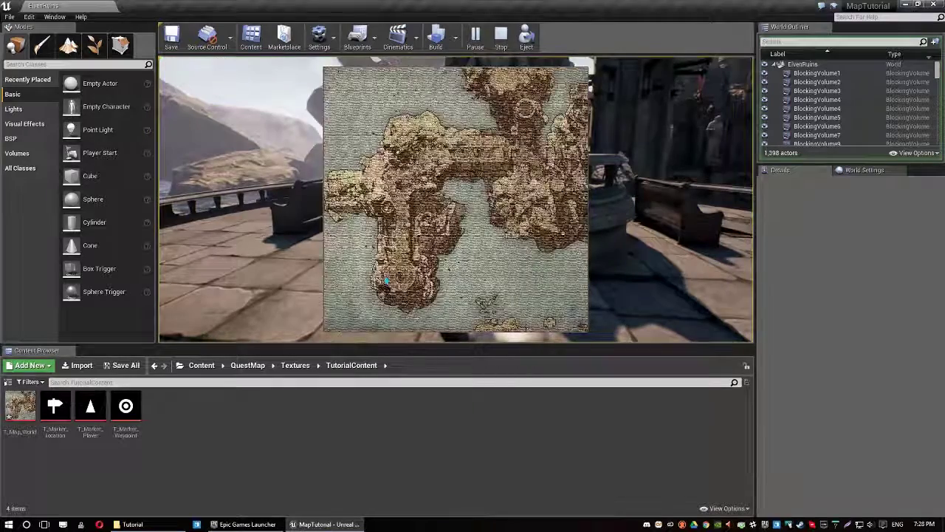
key("m")
key("m")
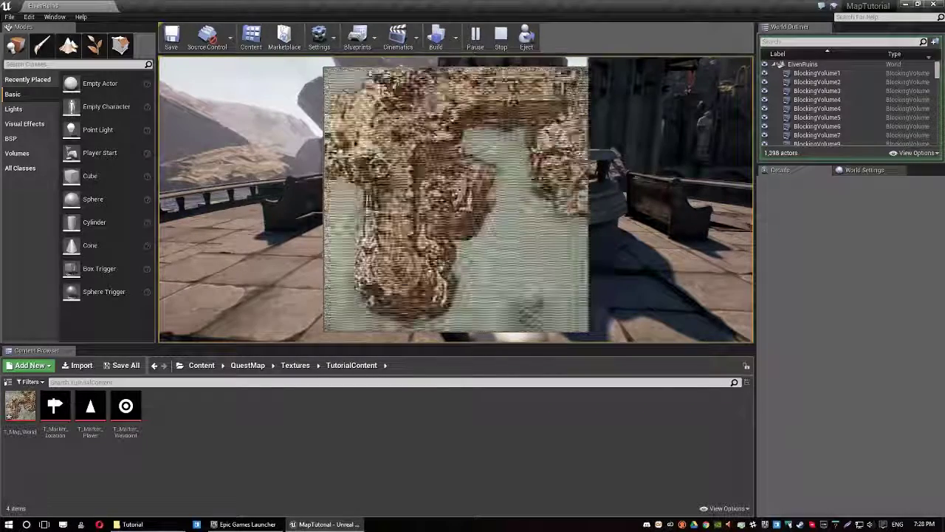
scroll(456, 200, "up", 3)
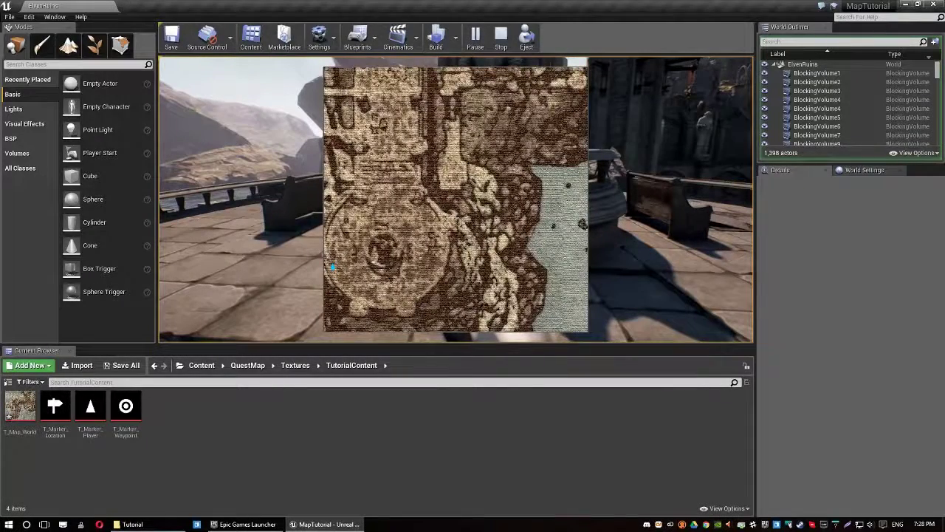
key("m")
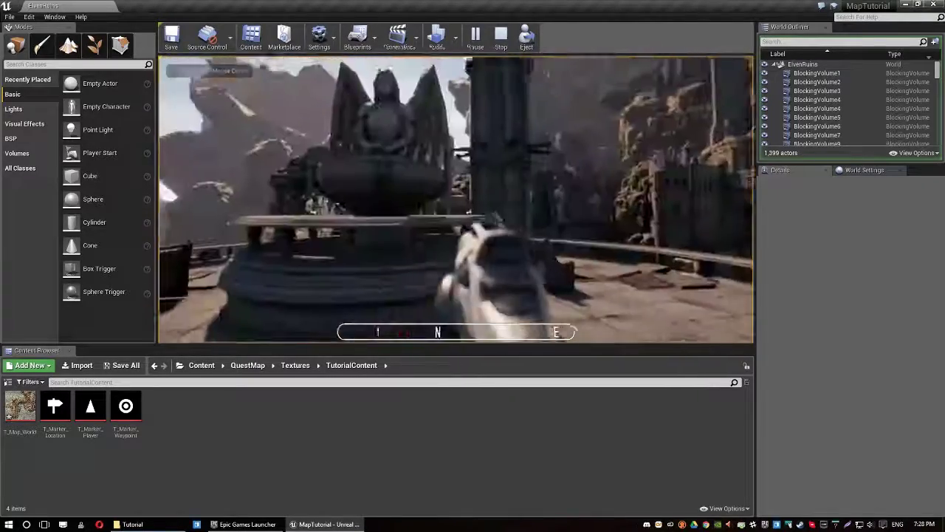
key("Escape")
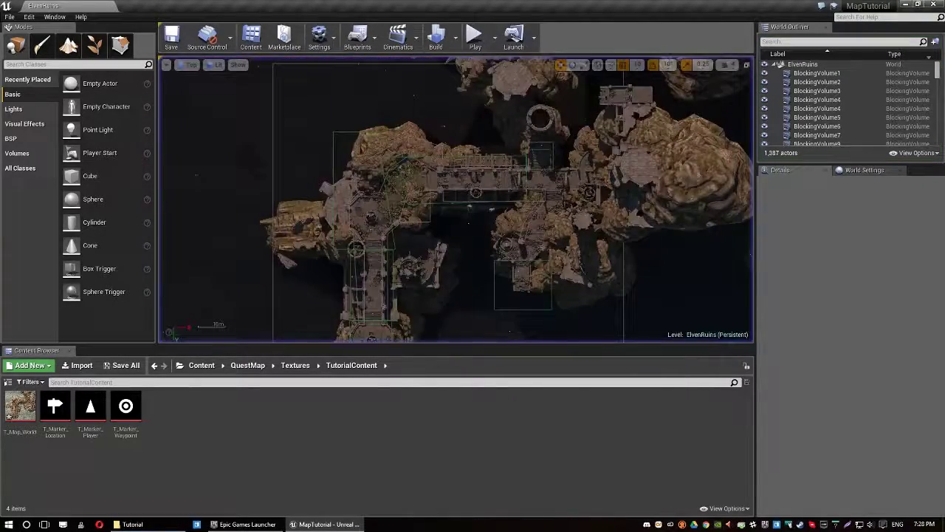
Step: Open T_Map_World.jpg from the Tutorial folder, compare its extents with the level's Top view, and return to the Unreal Editor
scroll(313, 226, "up", 3)
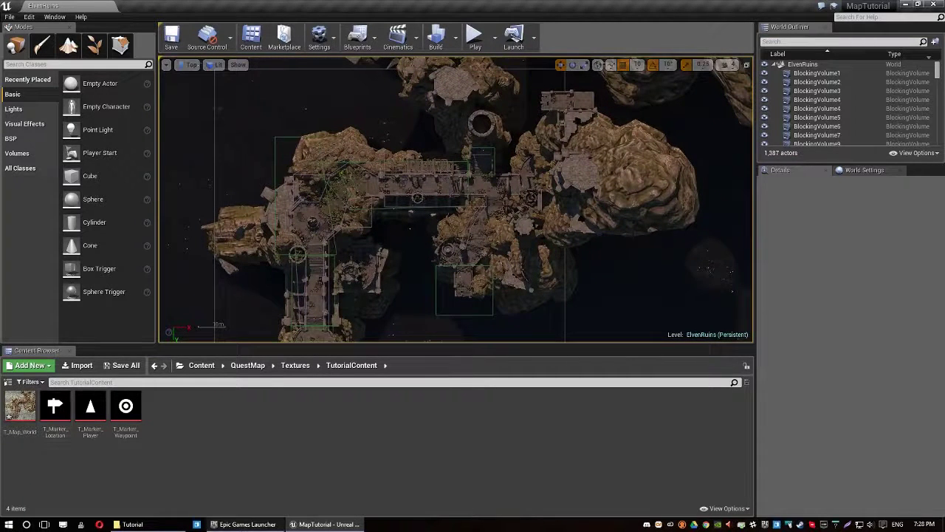
left_click(133, 524)
double_click(111, 68)
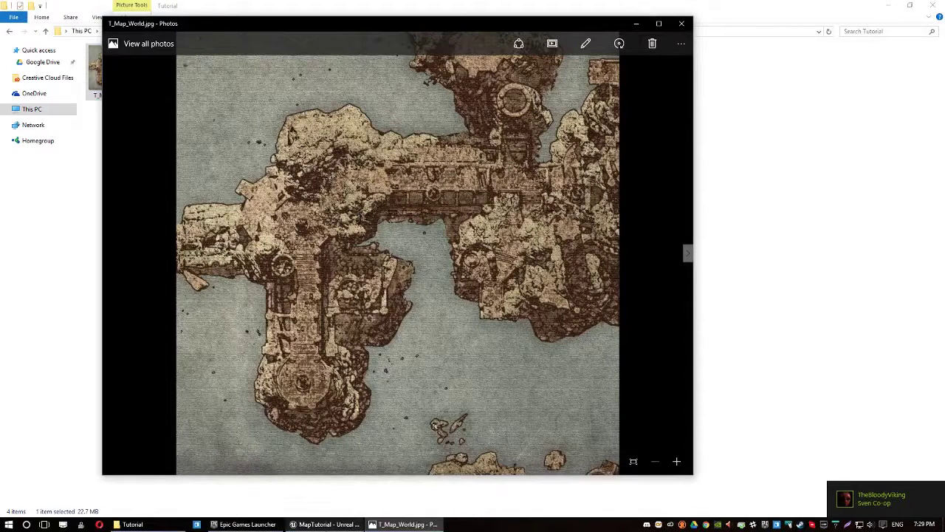
mouse_move(325, 524)
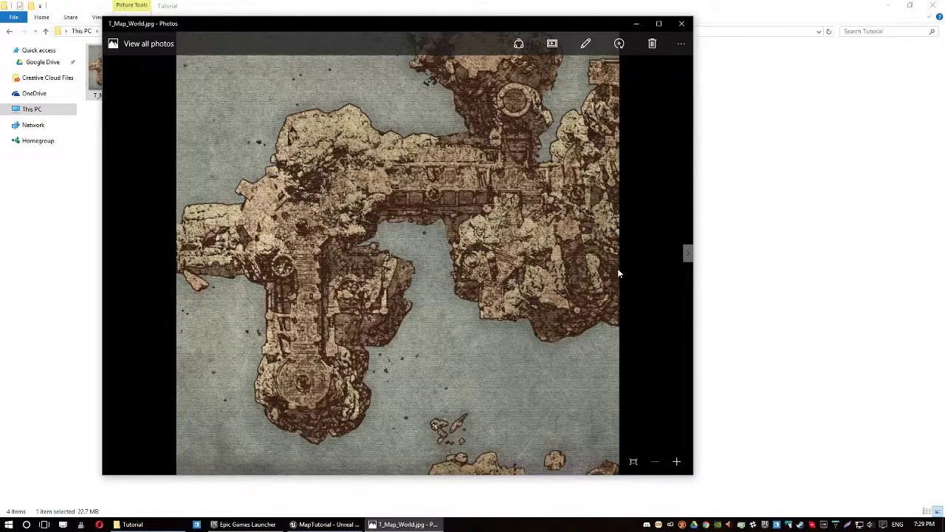
key("alt+Tab")
key("alt+Tab")
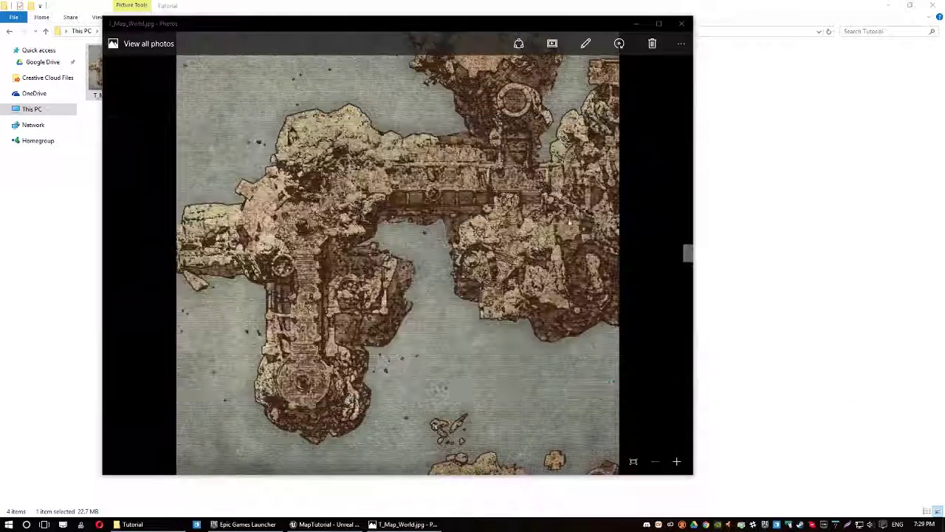
key("alt+Tab")
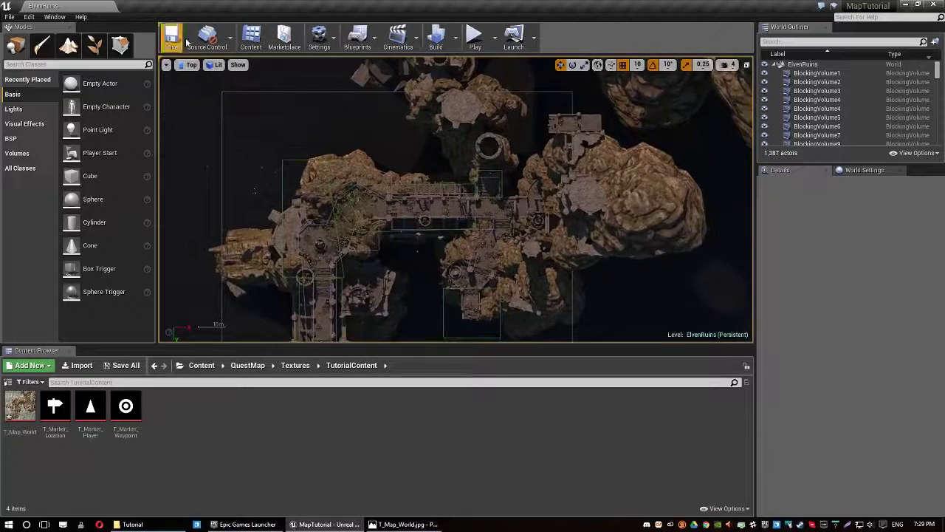
Step: Switch the Top viewport to Immersive Mode and frame the whole ruins
left_click(746, 65)
left_click(746, 209)
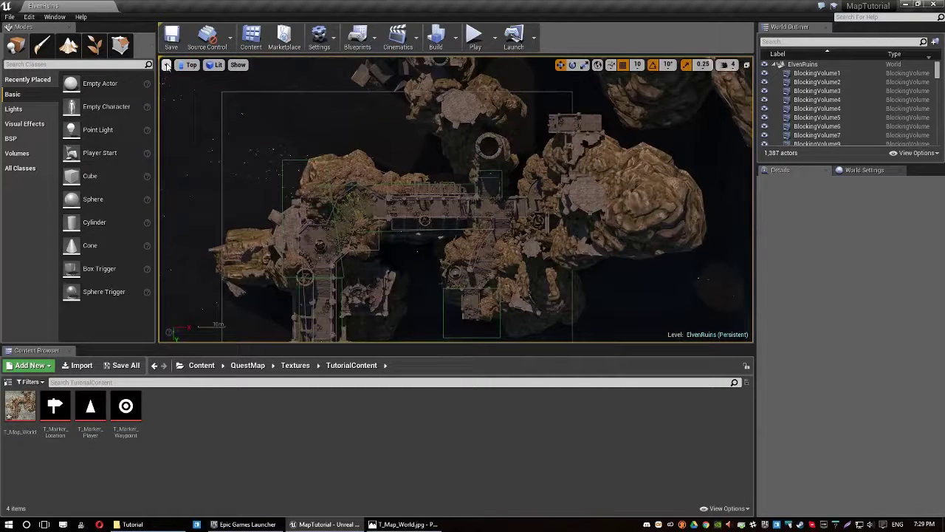
left_click(166, 65)
mouse_move(211, 118)
mouse_move(272, 142)
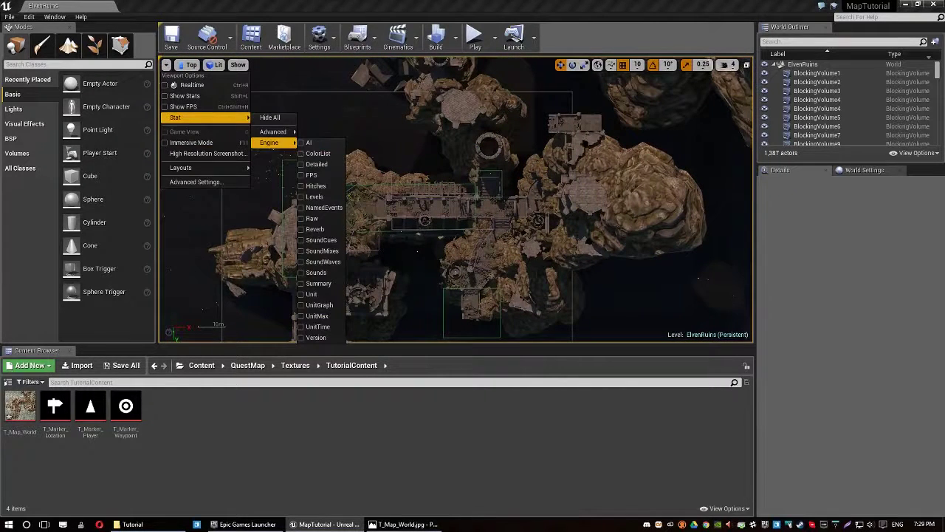
left_click(192, 143)
scroll(506, 359, "up", 5)
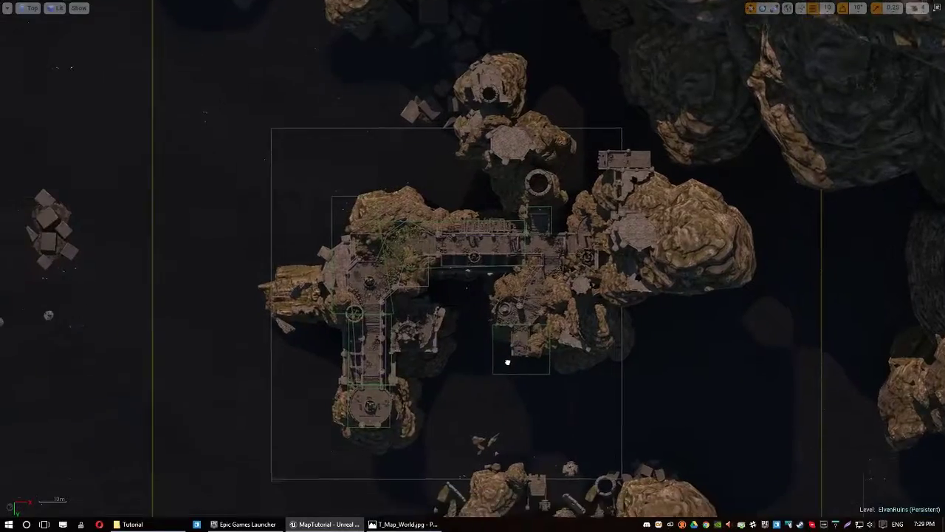
Step: Compare the T_Map_World image side by side with the Top view and select the square bounds outline around the ruins
key("alt+Tab")
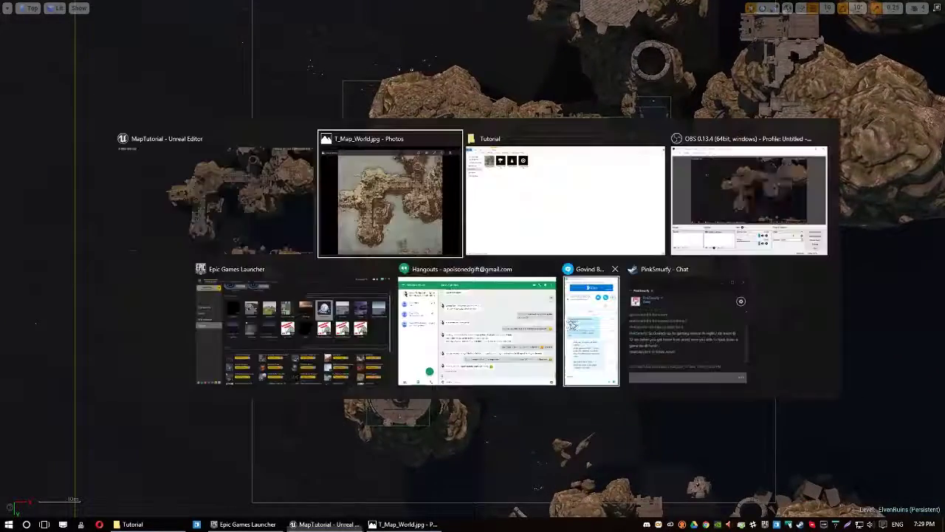
left_click_drag(508, 26, 321, 30)
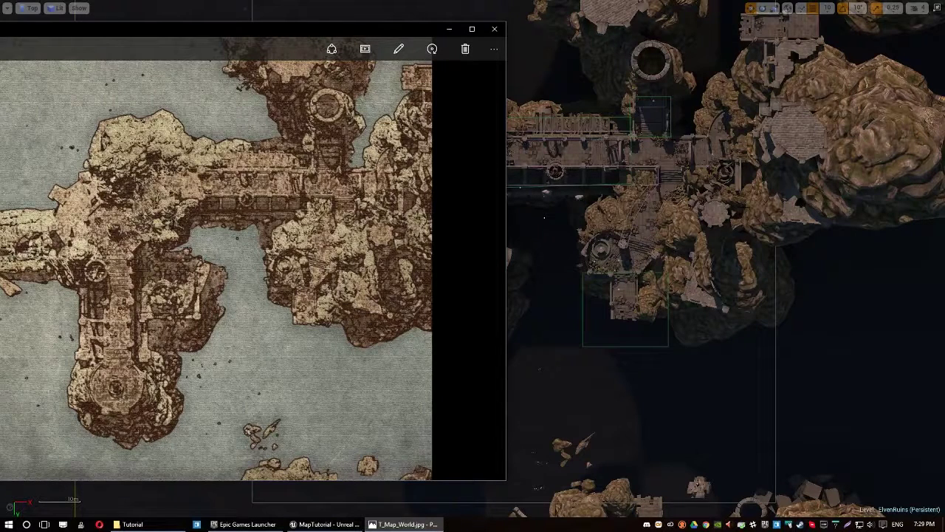
left_click(777, 371)
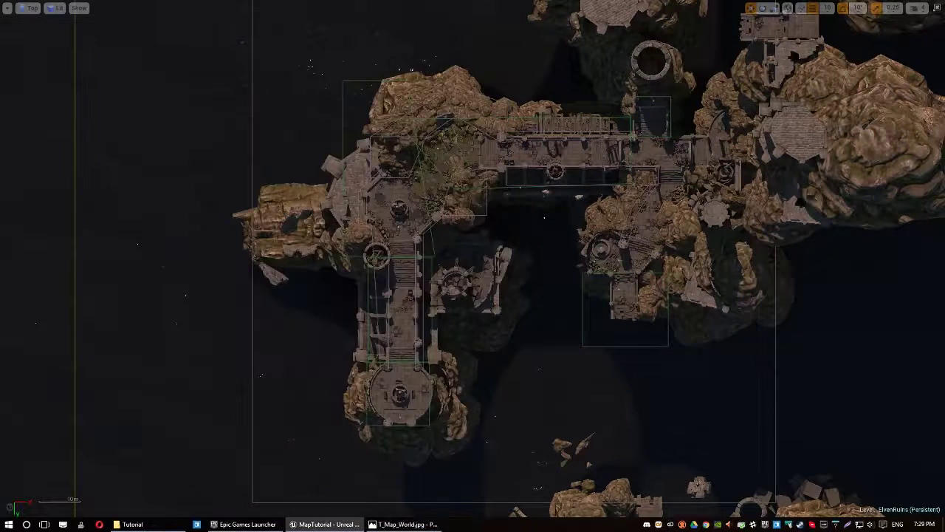
key("alt+Tab")
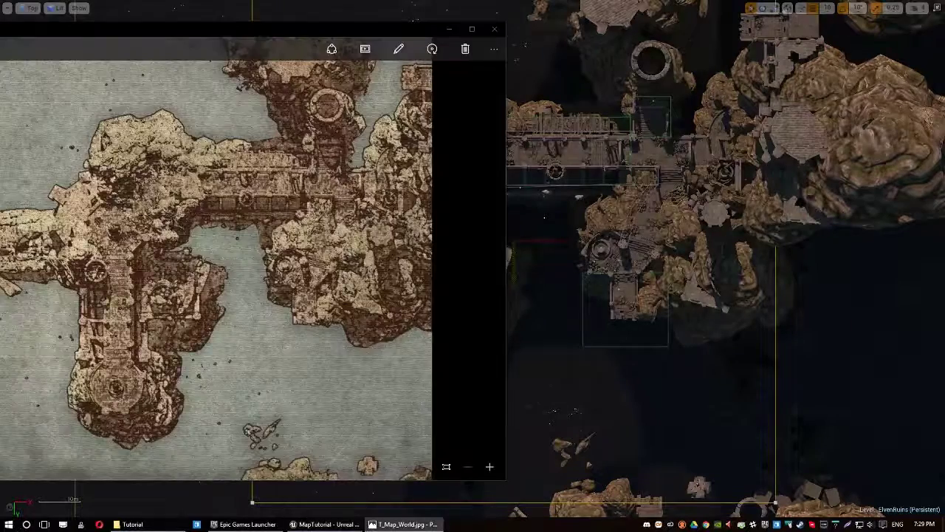
key("alt+Tab")
scroll(417, 301, "up", 5)
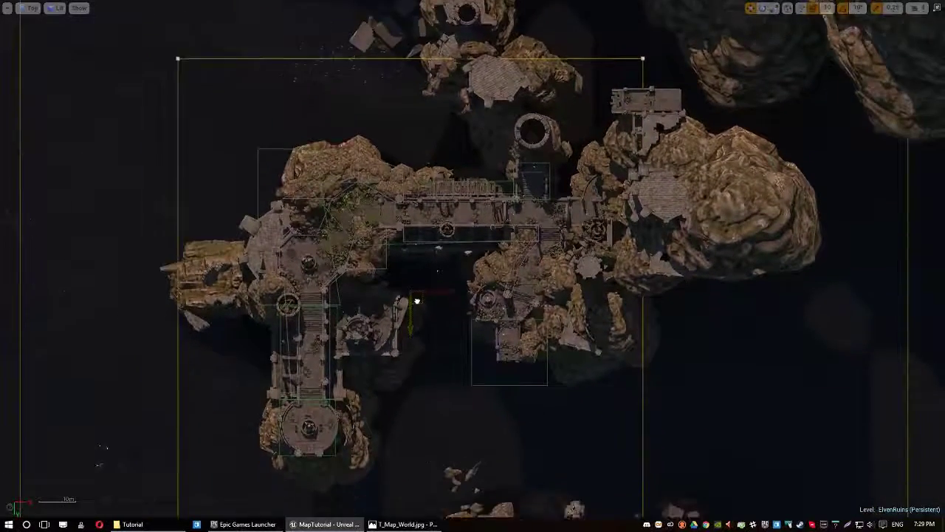
right_click_drag(417, 302, 426, 271)
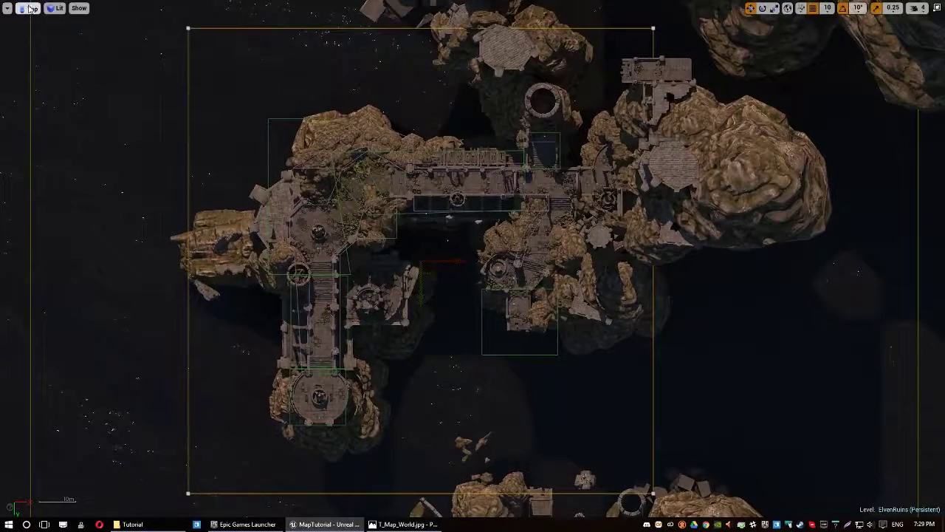
Step: Switch the Top viewport to Wireframe view and measure the width of the selected square bounds outline from edge to edge
left_click(56, 8)
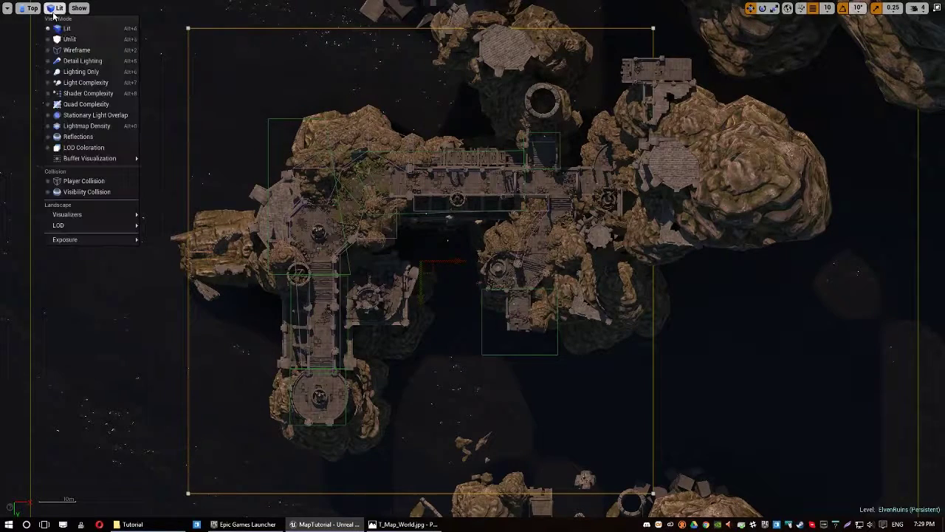
left_click(74, 49)
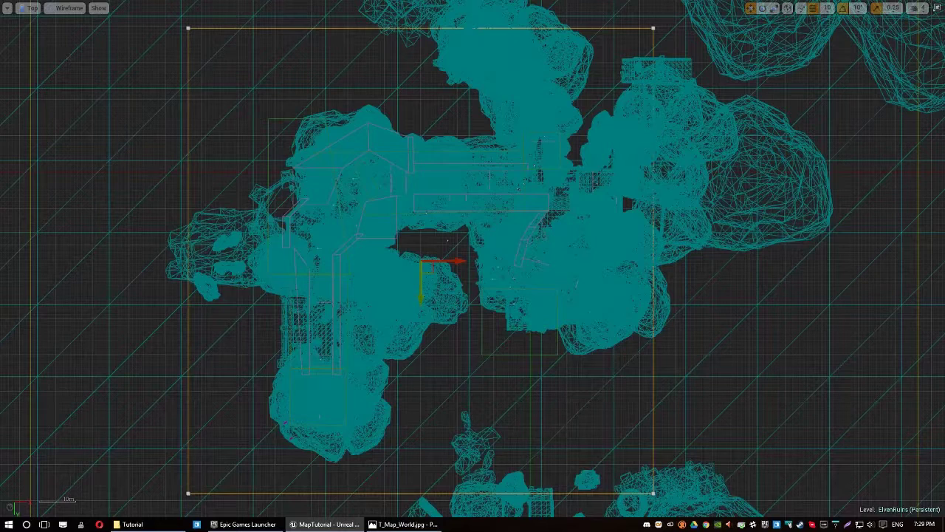
middle_click_drag(274, 322, 652, 324)
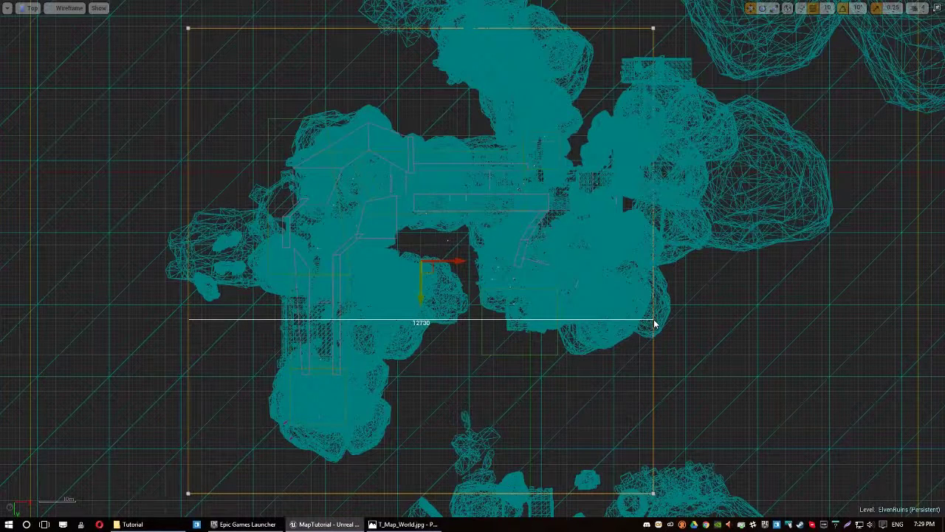
middle_click_drag(655, 324, 654, 323)
middle_click_drag(506, 311, 354, 323)
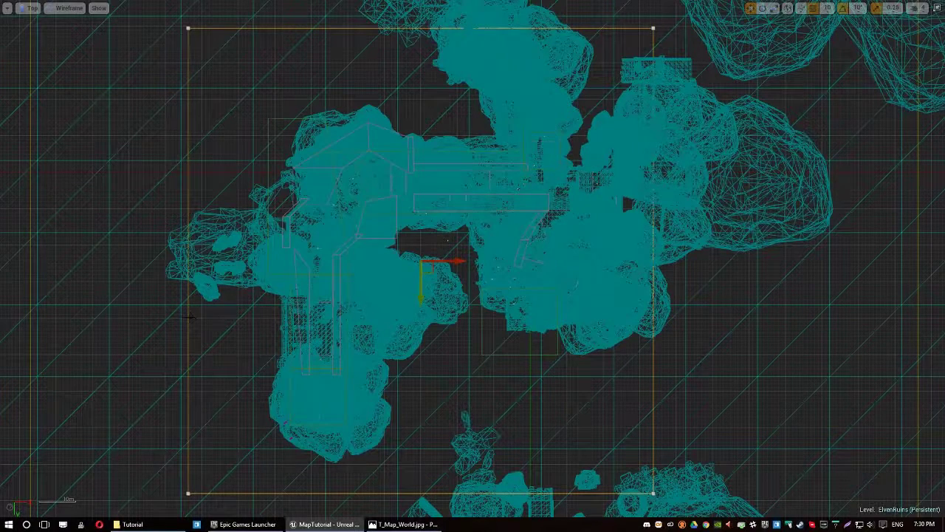
middle_click_drag(229, 323, 660, 322)
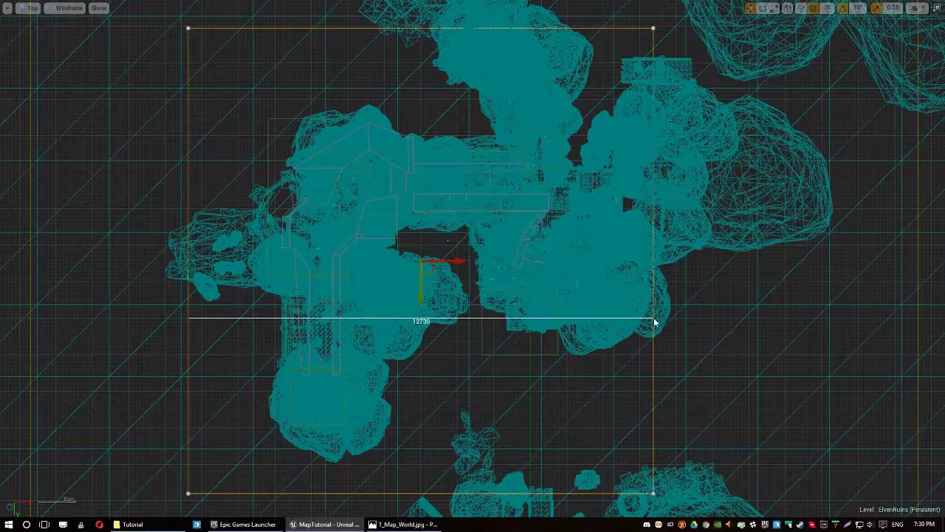
middle_click_drag(654, 323, 655, 323)
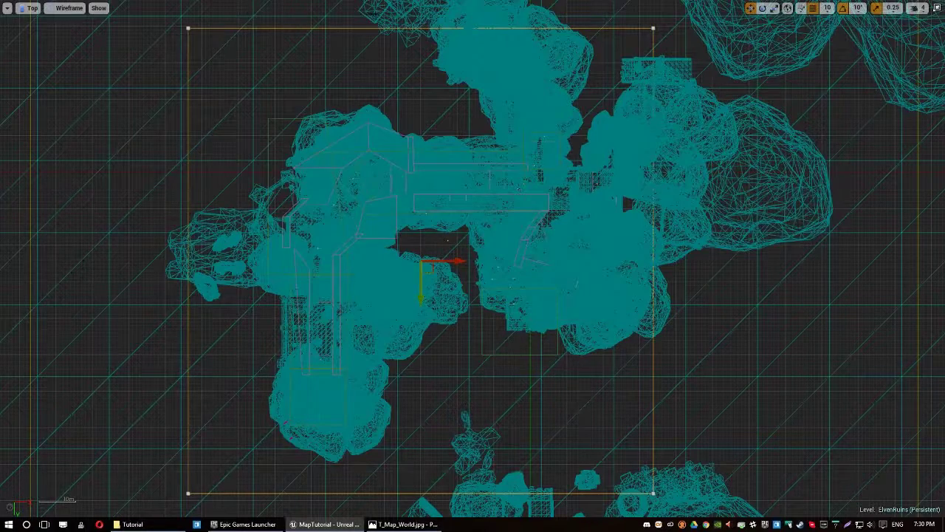
Step: Measure the bounds outline again along its upper edge and leave Immersive Mode
scroll(422, 120, "up", 6)
scroll(288, 177, "down", 5)
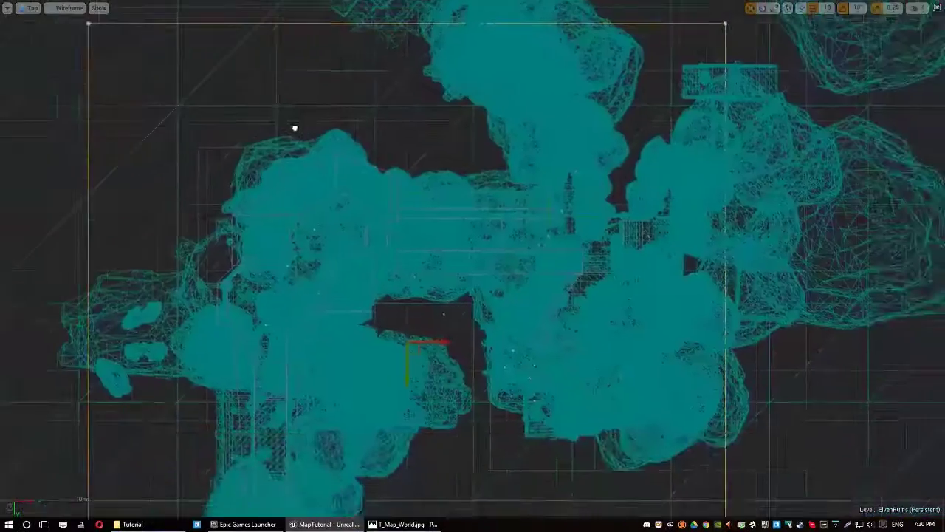
right_click_drag(346, 119, 358, 223)
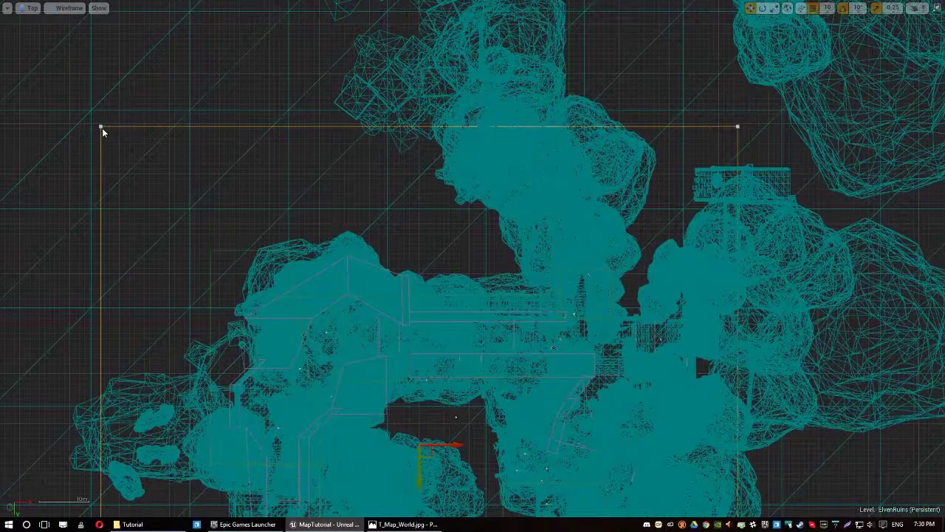
middle_click_drag(188, 141, 718, 150)
middle_click_drag(493, 145, 101, 133)
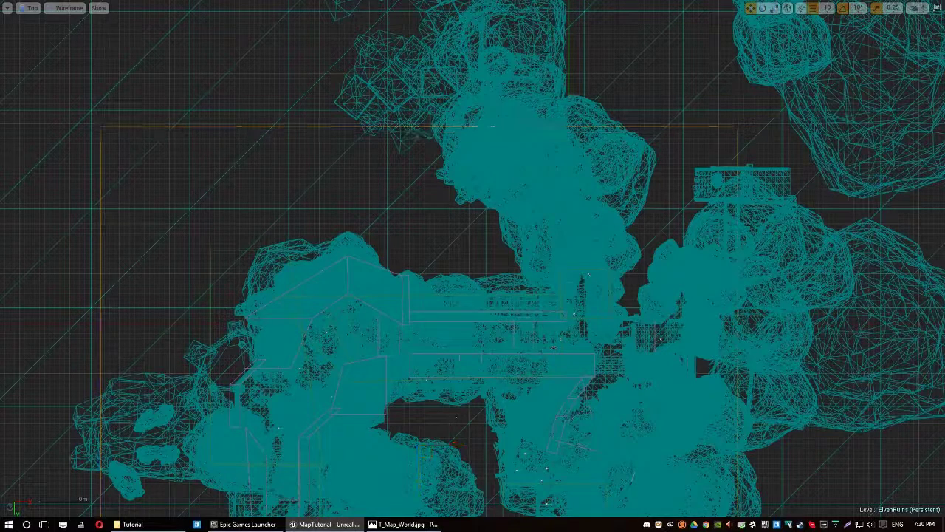
key("F11")
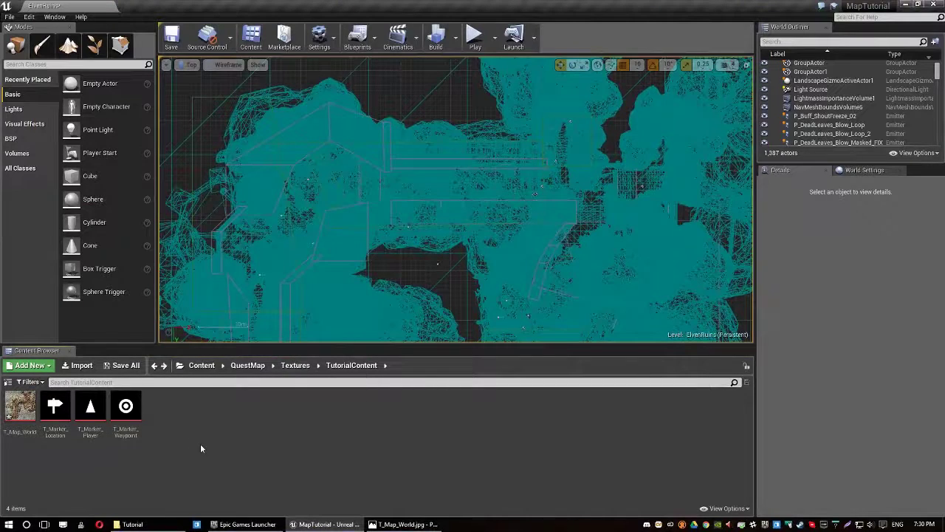
Step: Open the QuestMapController blueprint from the QuestMap Blueprints folder
left_click(248, 365)
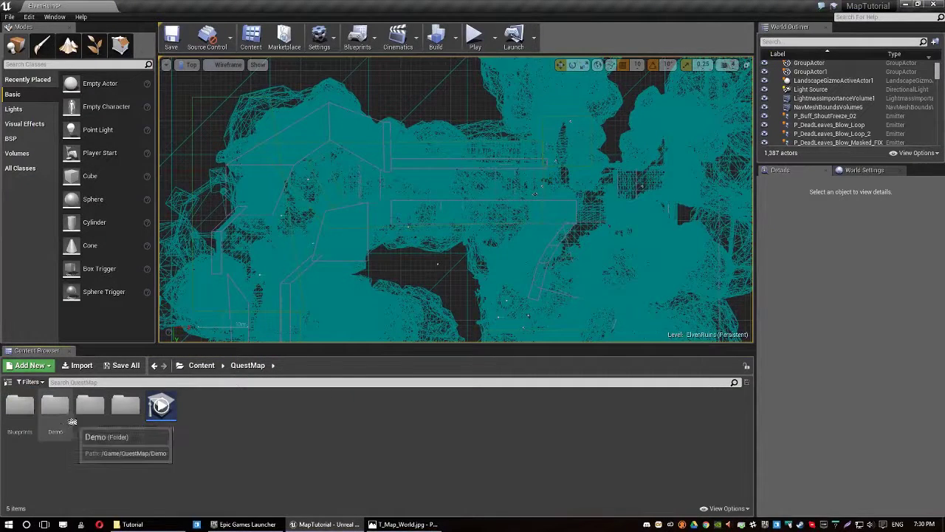
double_click(30, 423)
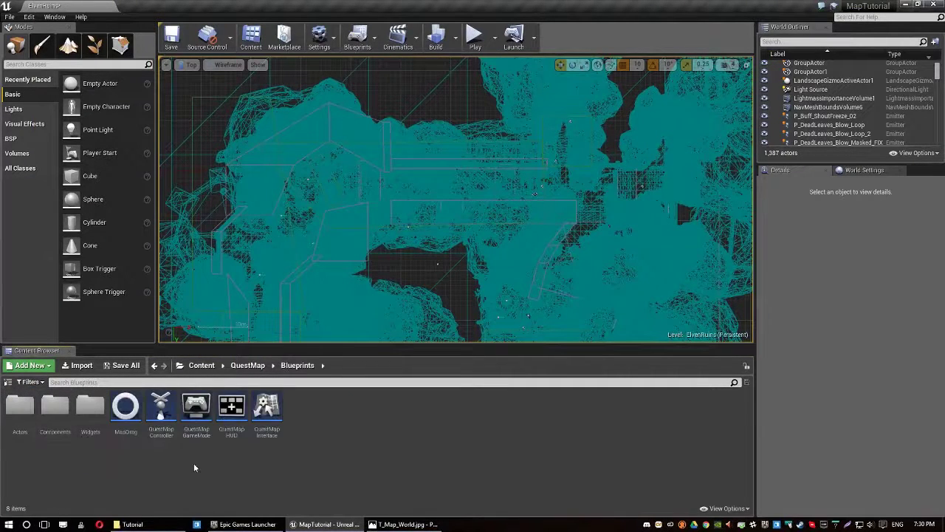
double_click(169, 415)
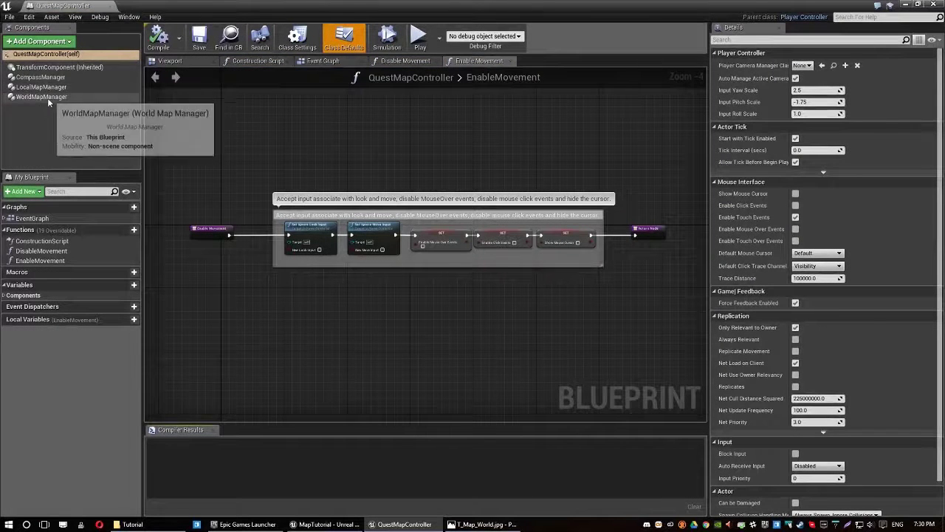
Step: Set the WorldMapManager component's World Dimensions to X 12800 and Y 12800
left_click(46, 98)
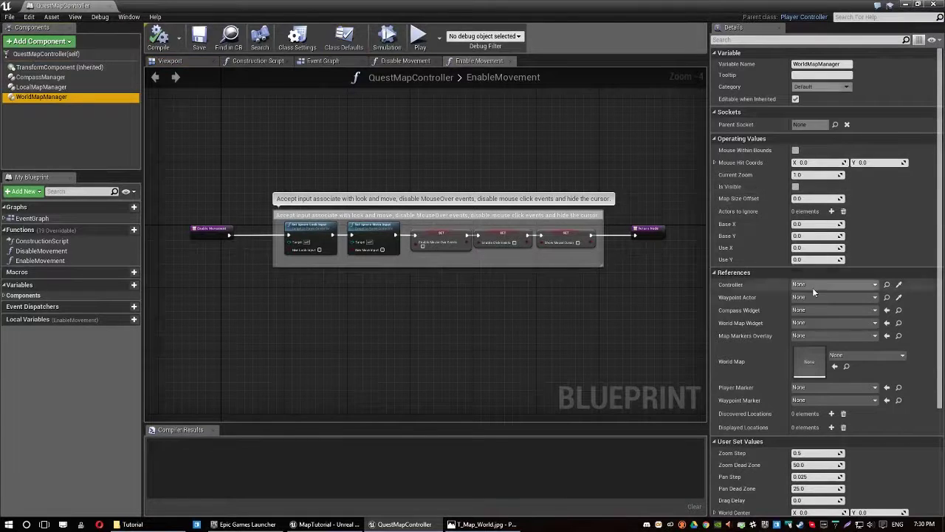
scroll(728, 455, "down", 3)
scroll(728, 455, "down", 3)
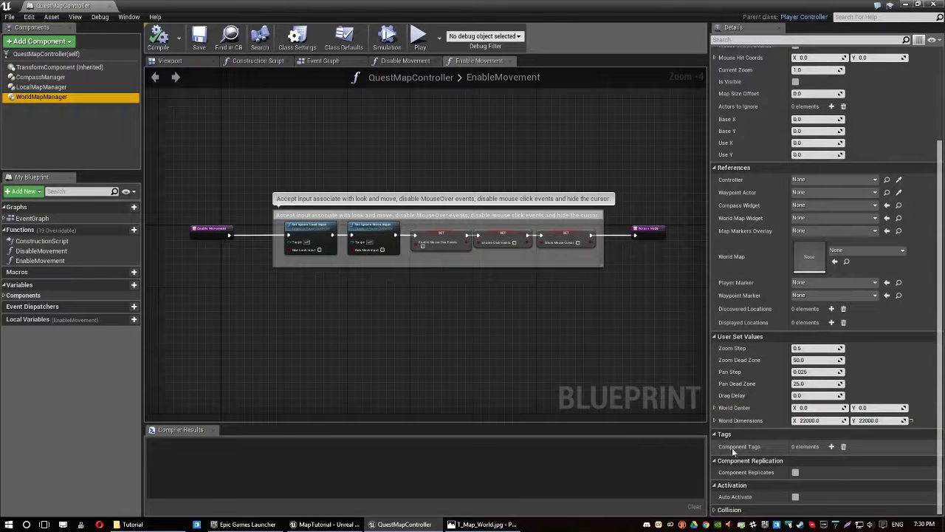
left_click(822, 420)
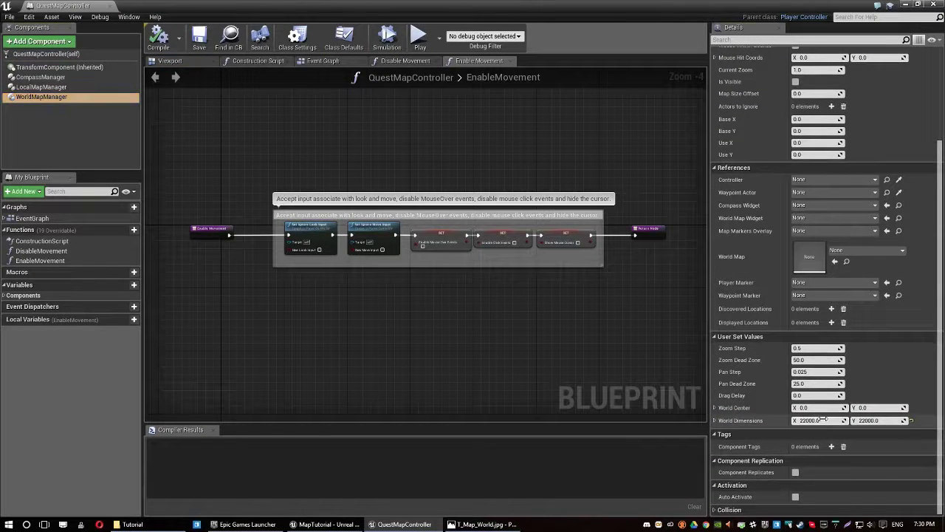
type("12800")
key("Tab")
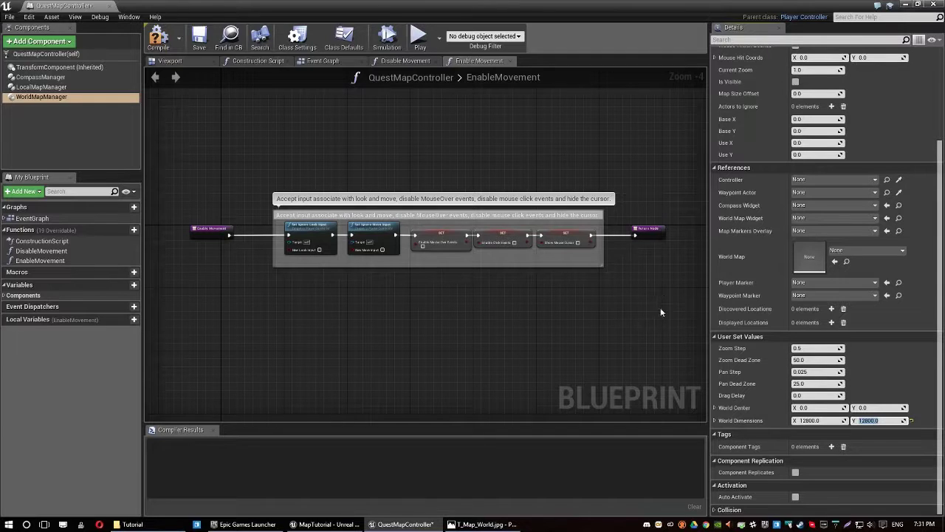
Step: Play the level in a new window to check the world map, end the session, and close the QuestMapController blueprint
left_click(439, 36)
left_click(482, 92)
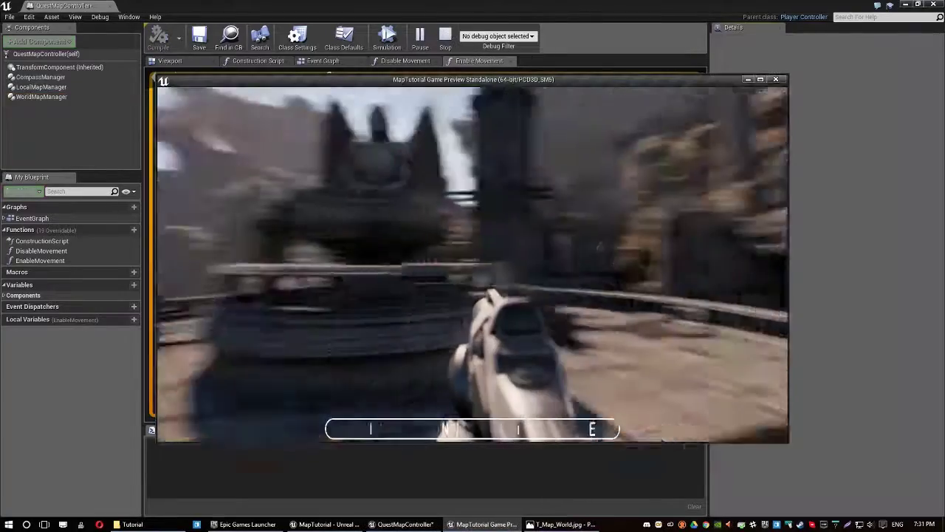
key("m")
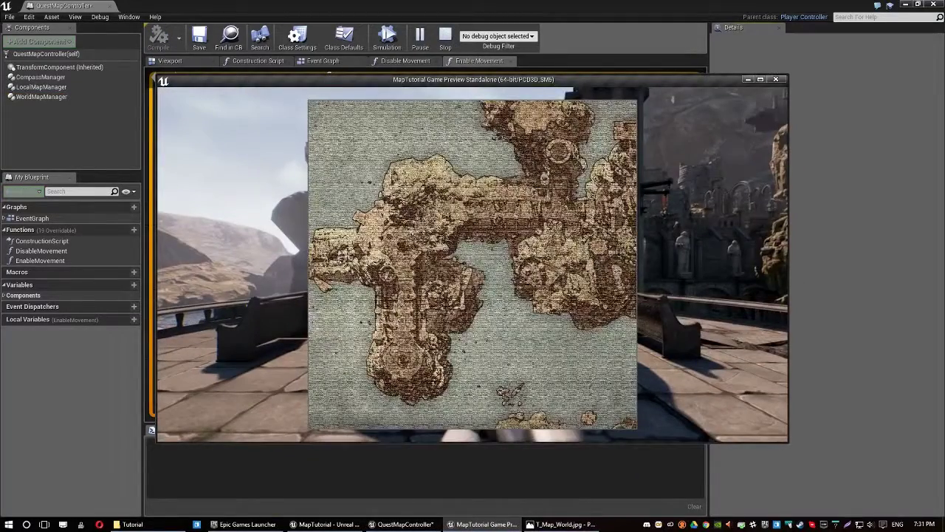
key("m")
key("Escape")
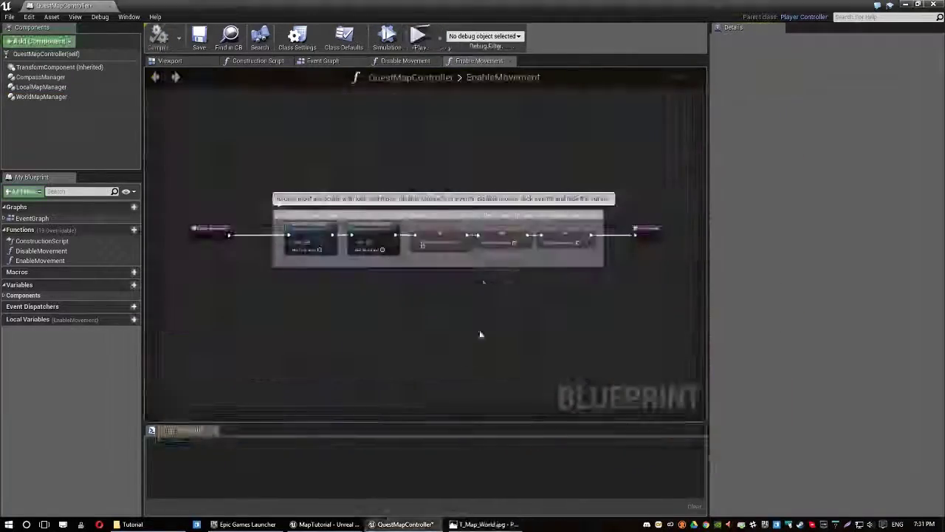
left_click(932, 4)
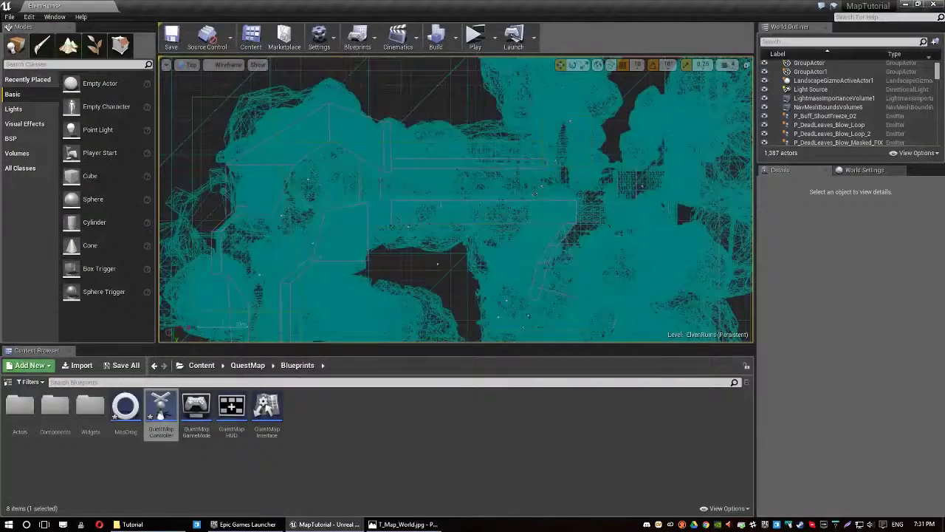
Step: Select the square NavMeshBoundsVolume6 around the ruins in the Top view to read its location
scroll(535, 194, "down", 3)
right_click_drag(602, 263, 521, 182)
scroll(522, 182, "down", 3)
right_click_drag(527, 104, 488, 238)
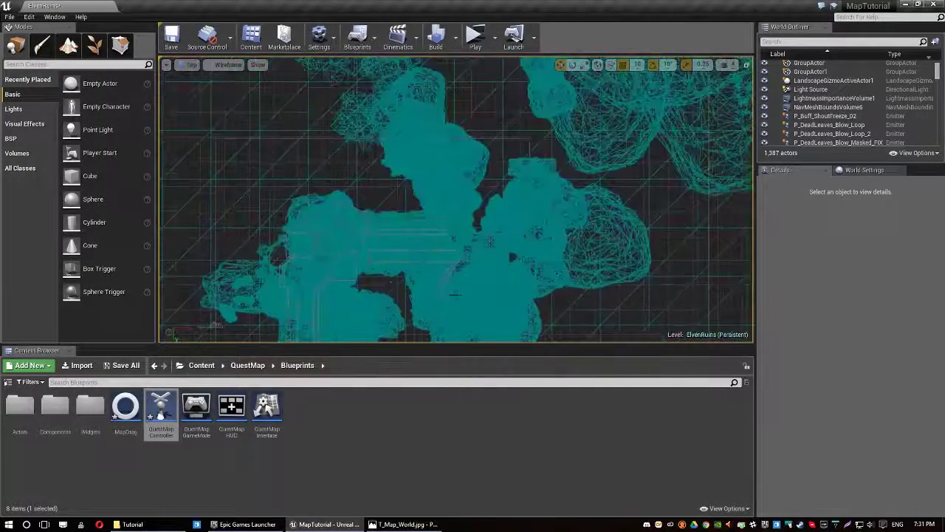
scroll(450, 290, "down", 6)
scroll(450, 290, "up", 6)
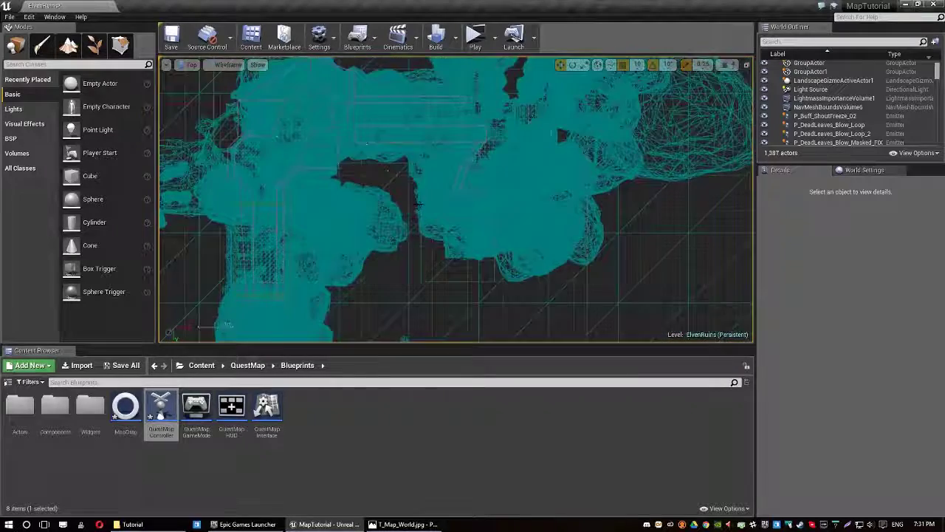
right_click_drag(316, 195, 337, 313)
right_click_drag(370, 207, 298, 145)
left_click(301, 139)
right_click_drag(340, 209, 325, 156)
right_click_drag(302, 235, 318, 220)
scroll(318, 220, "up", 5)
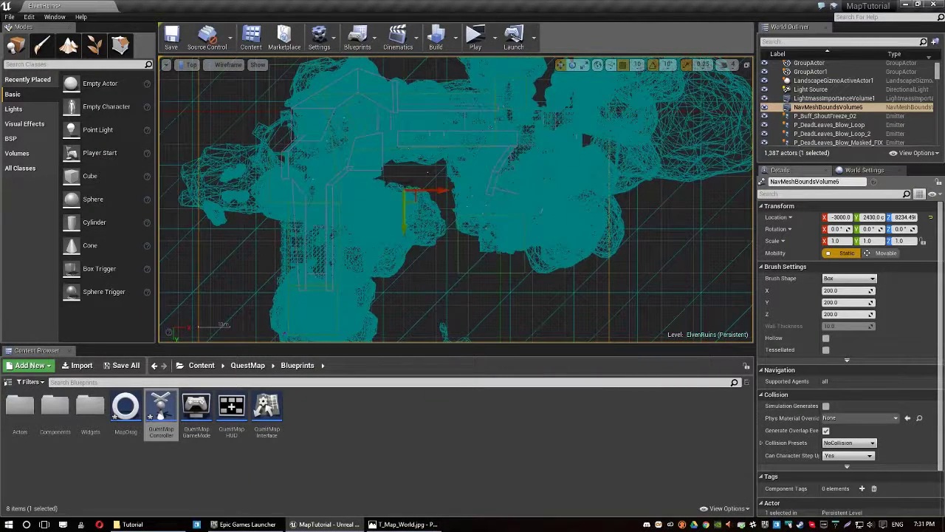
right_click_drag(318, 220, 266, 198)
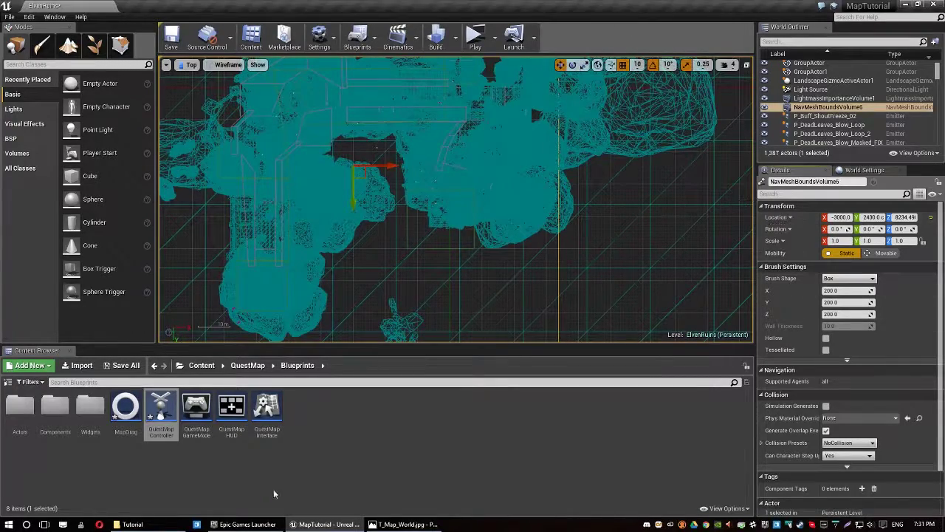
Step: Set the World Center of QuestMapController's WorldMapManager to X -3000 and Y 2430, and close the blueprint
double_click(156, 420)
left_click_drag(473, 7, 395, 15)
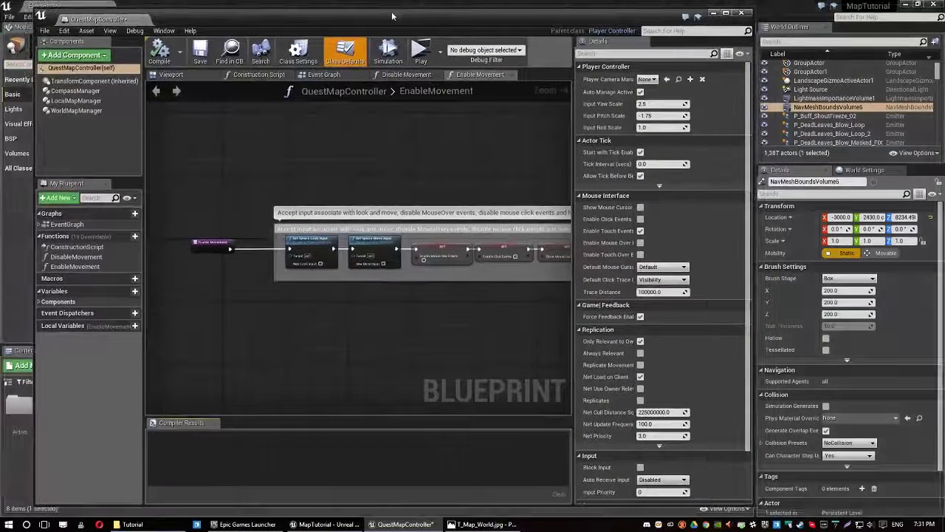
left_click(74, 110)
scroll(650, 407, "down", 10)
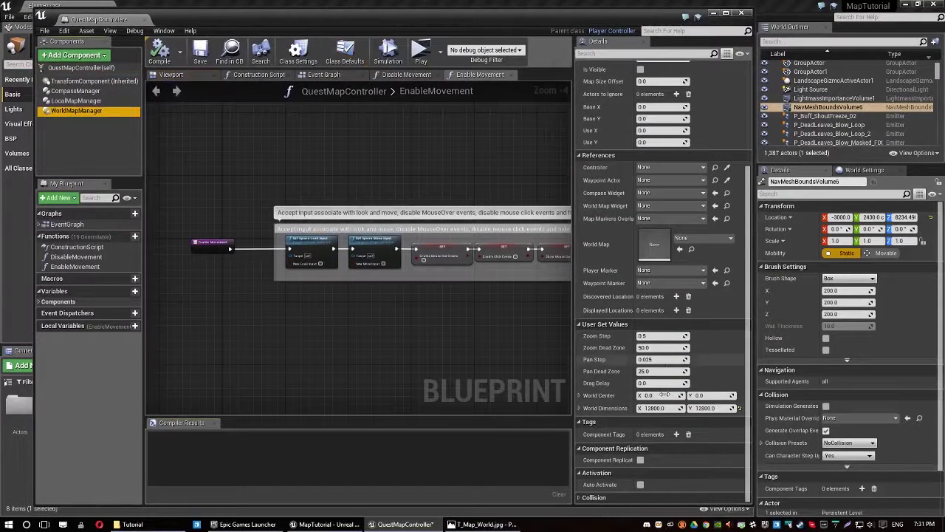
left_click(649, 395)
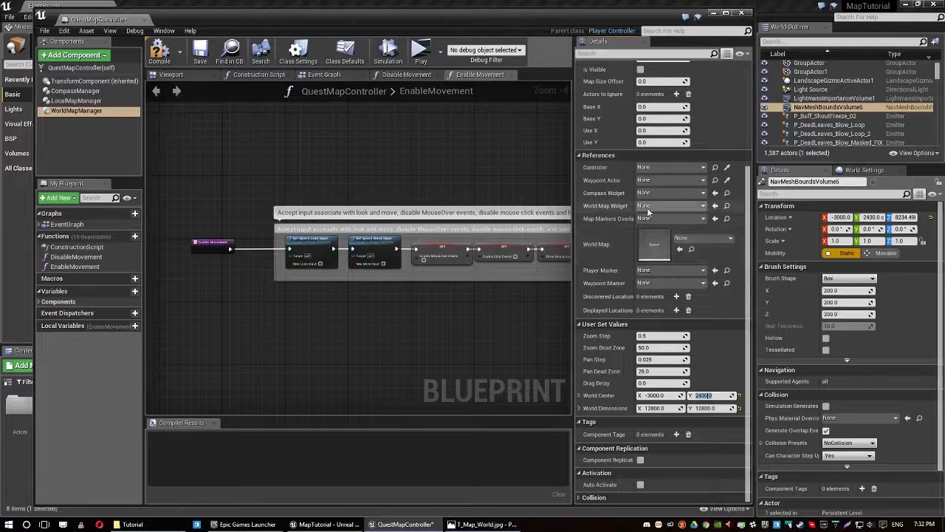
left_click(743, 13)
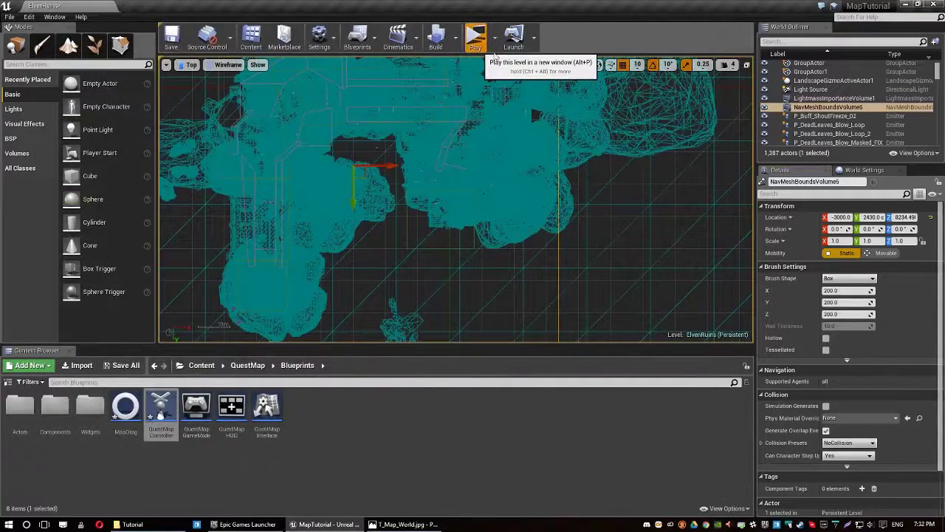
Step: Play the level, check the player marker on the world map, place a waypoint just north of it, and end the session
left_click(487, 58)
key("m")
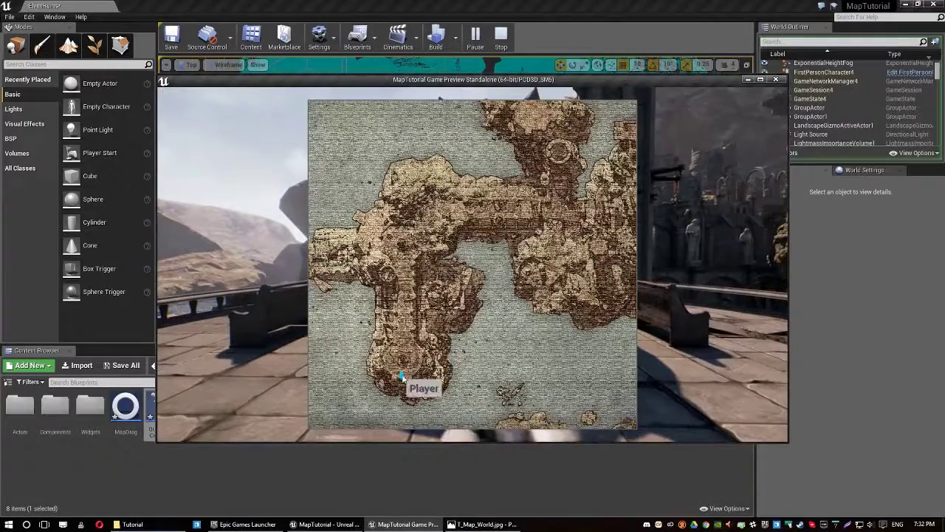
left_click(402, 362)
key("m")
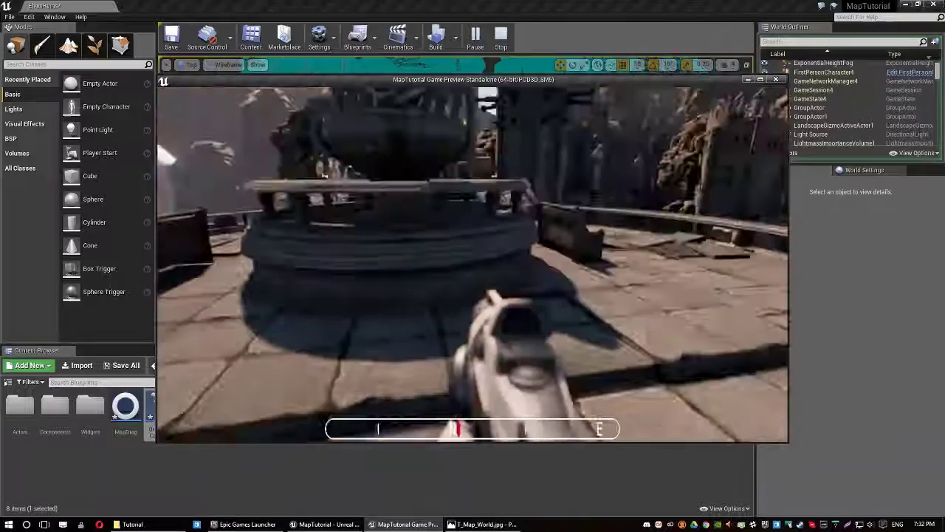
key("Escape")
Step: Play the level in a new window, zoom in on the world map, and end the session
key("f")
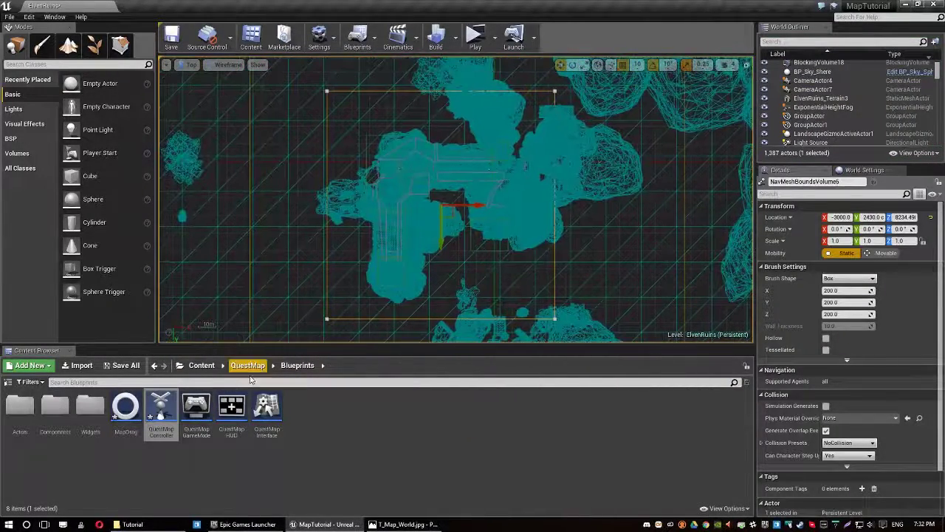
right_click_drag(385, 129, 354, 132)
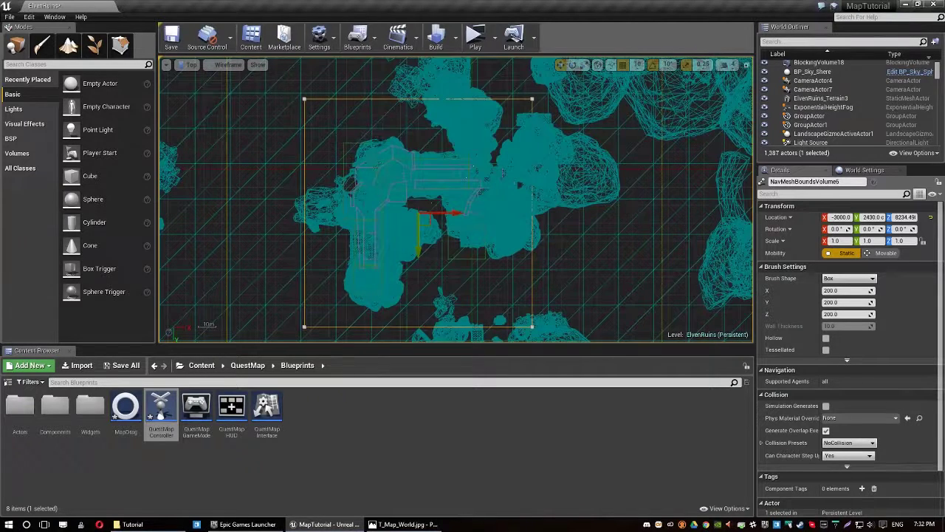
left_click(476, 35)
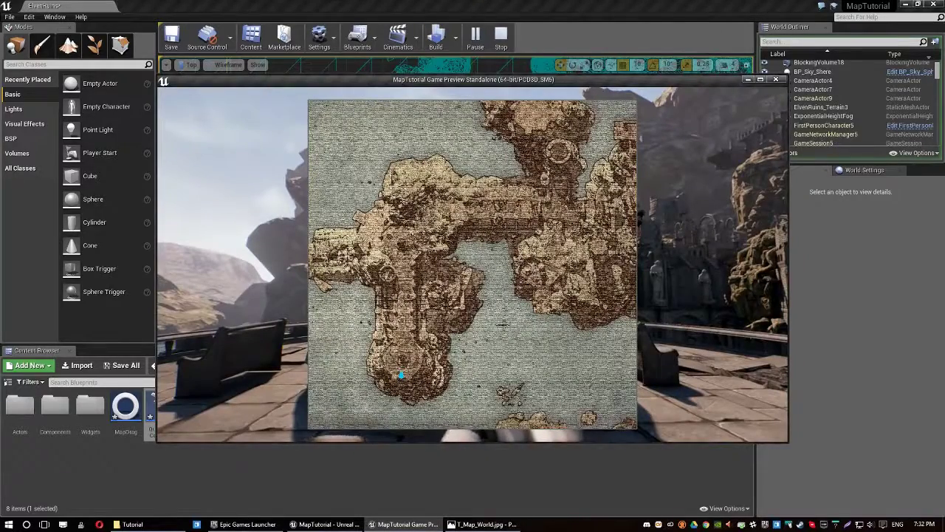
scroll(473, 264, "up", 3)
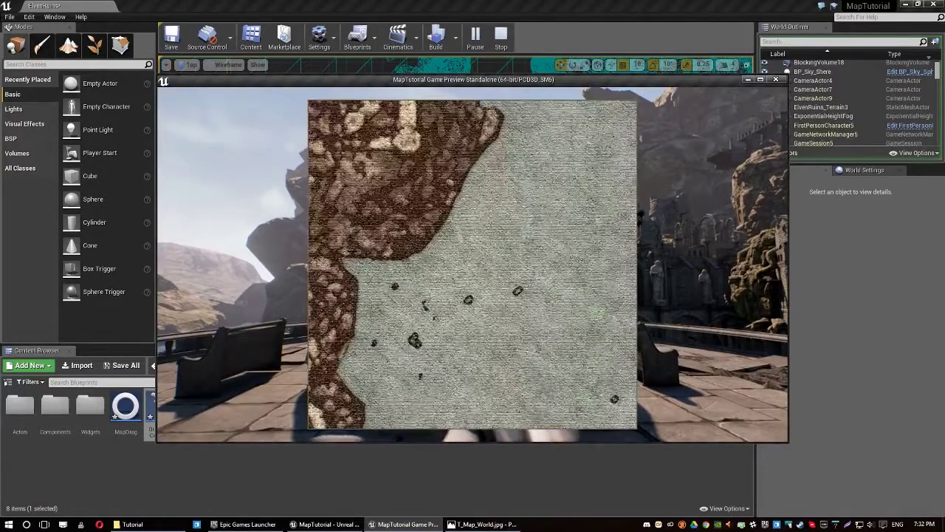
key("m")
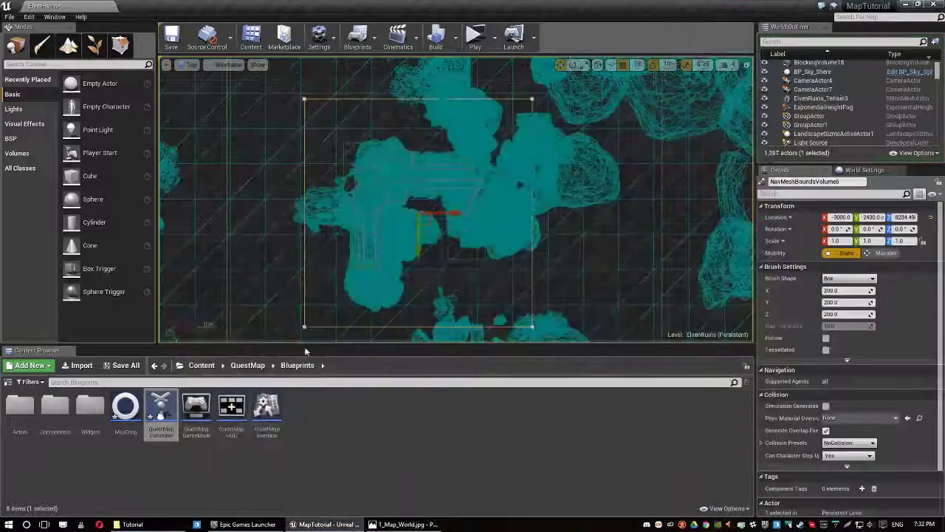
Step: Open the QuestMapController blueprint maximized and show the User Set Values of its WorldMapManager component
double_click(148, 418)
scroll(681, 310, "down", 5)
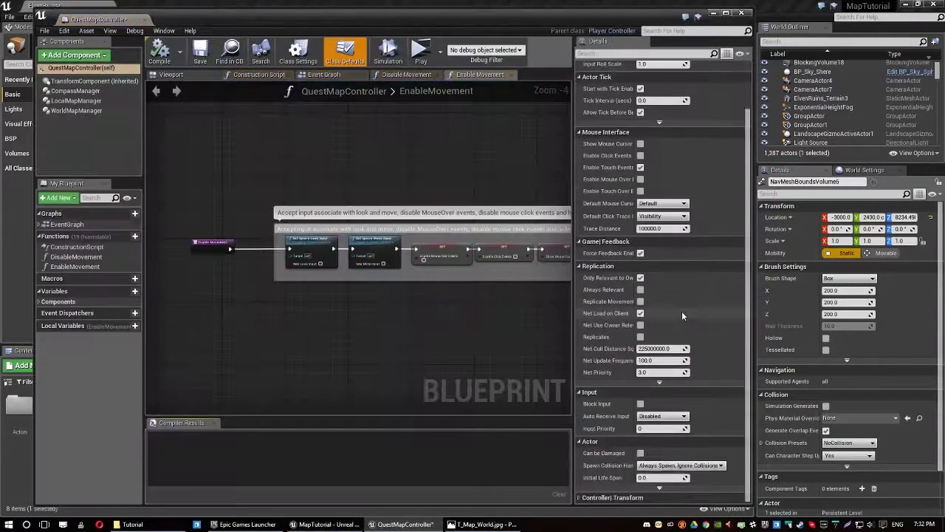
left_click(76, 110)
left_click(726, 13)
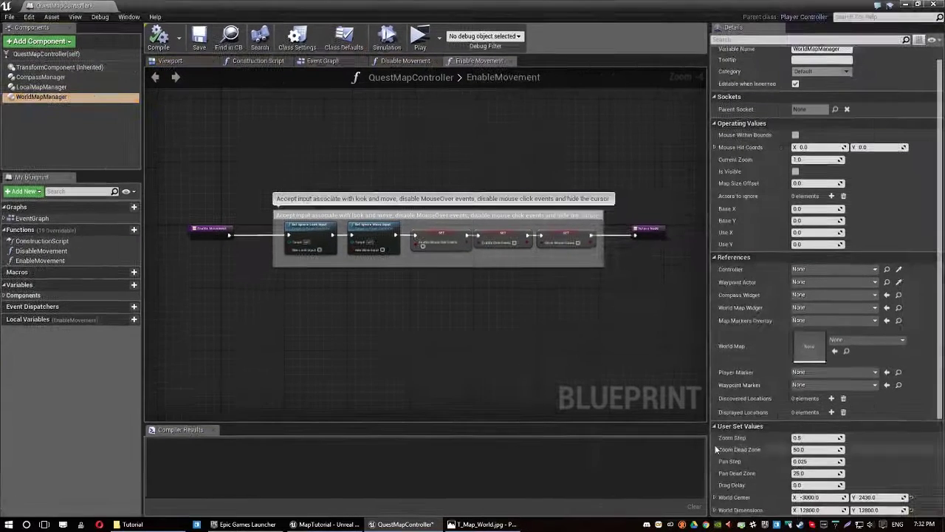
scroll(741, 395, "down", 2)
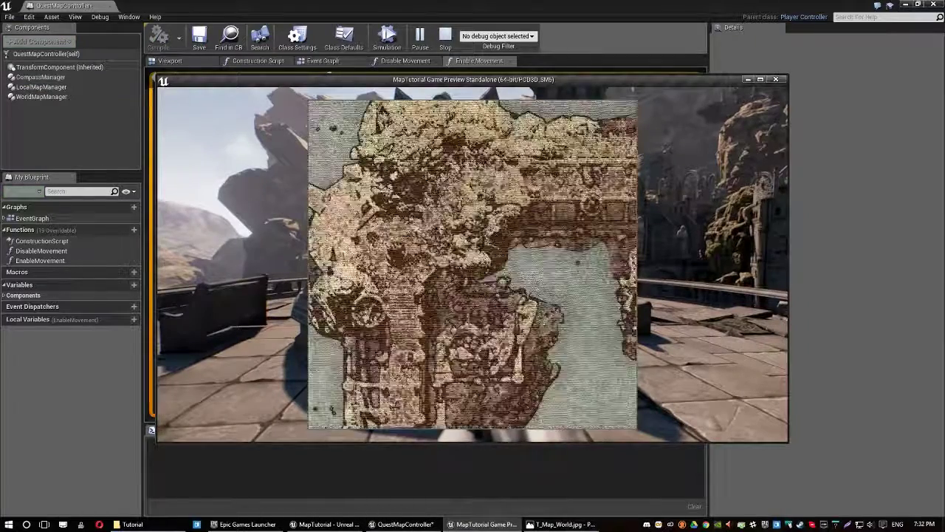
Step: Test zooming the world map in and out in the play session, then close the map and end the session
scroll(472, 265, "up", 2)
scroll(472, 265, "down", 5)
key("m")
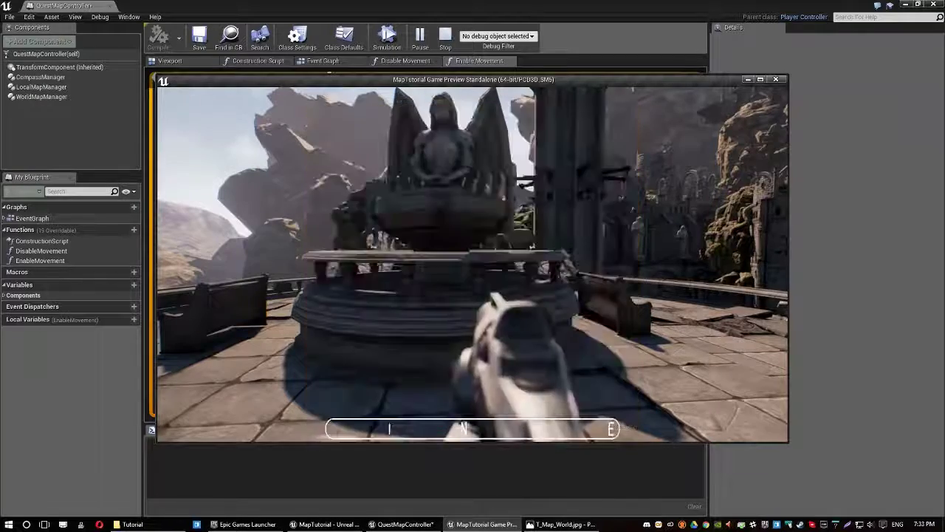
key("Escape")
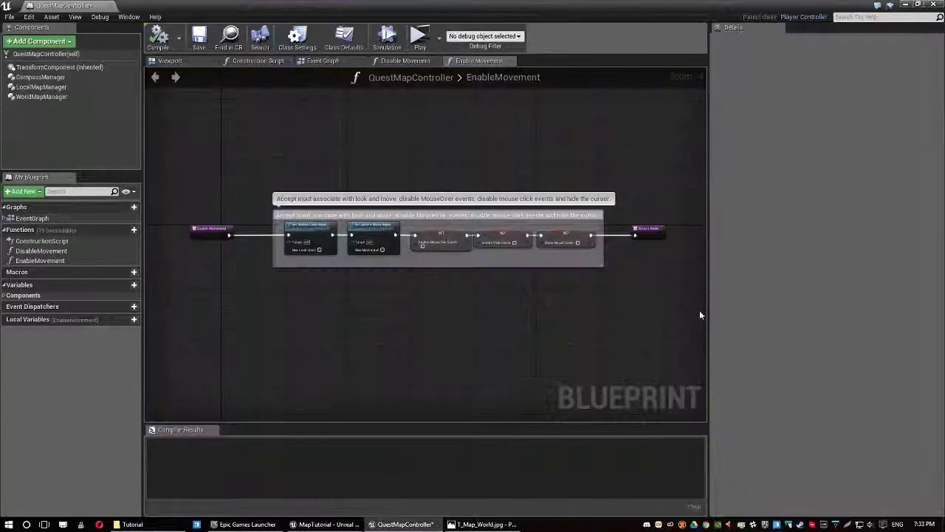
Step: Set WorldMapManager's Zoom Step to 10 and test zooming the world map in a play session
left_click(42, 97)
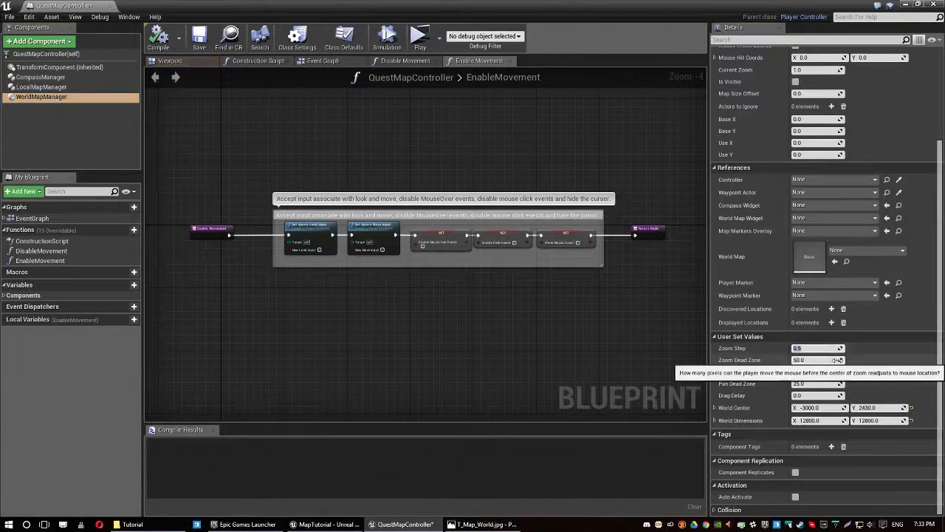
left_click(419, 43)
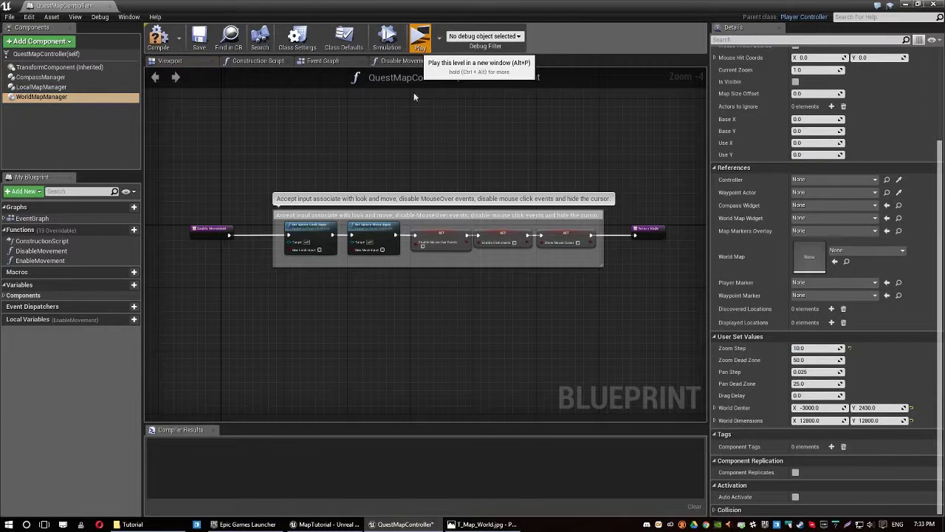
key("m")
scroll(436, 212, "up", 2)
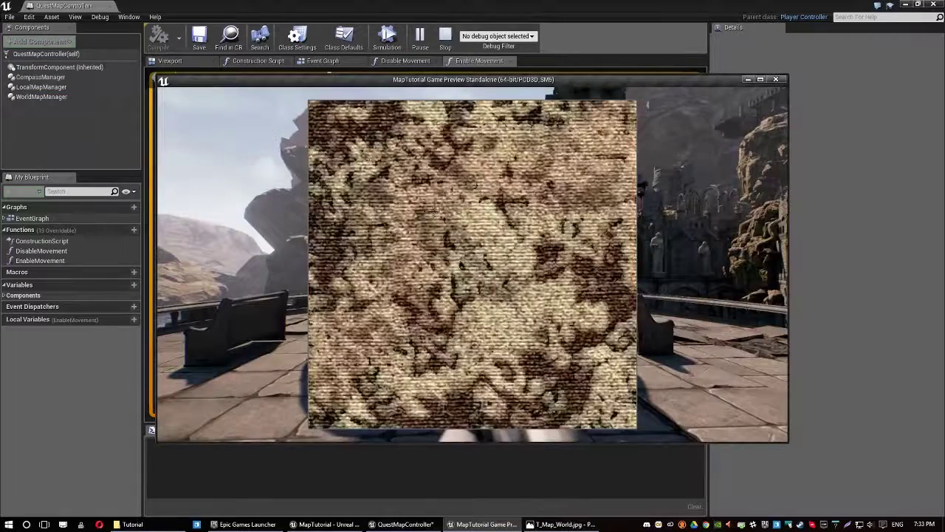
scroll(436, 212, "down", 3)
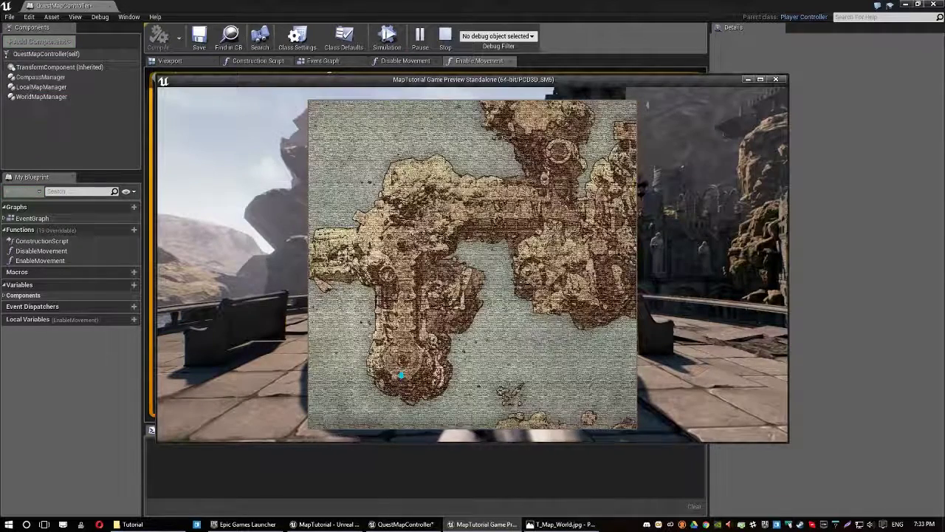
scroll(435, 212, "up", 3)
key("Escape")
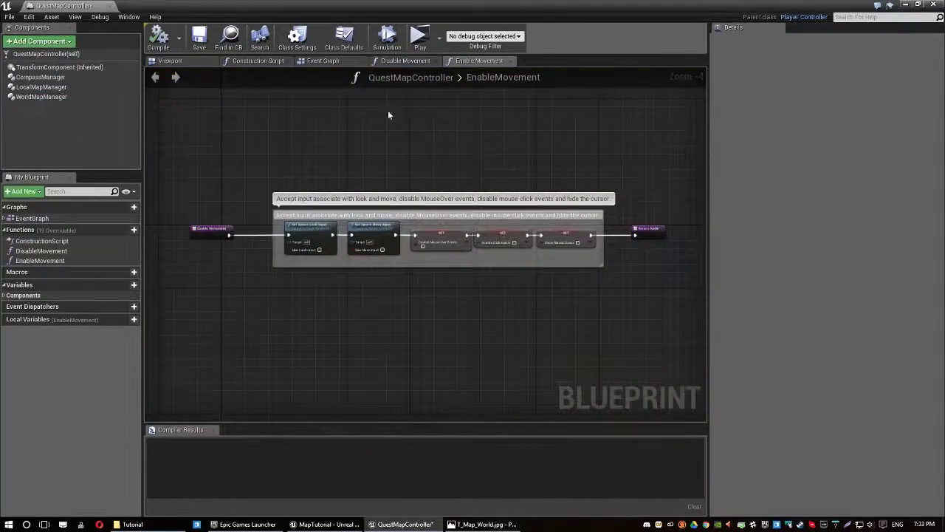
Step: Set the Zoom Step of WorldMapManager back to 0.5
left_click(41, 96)
left_click(809, 348)
type("0.5")
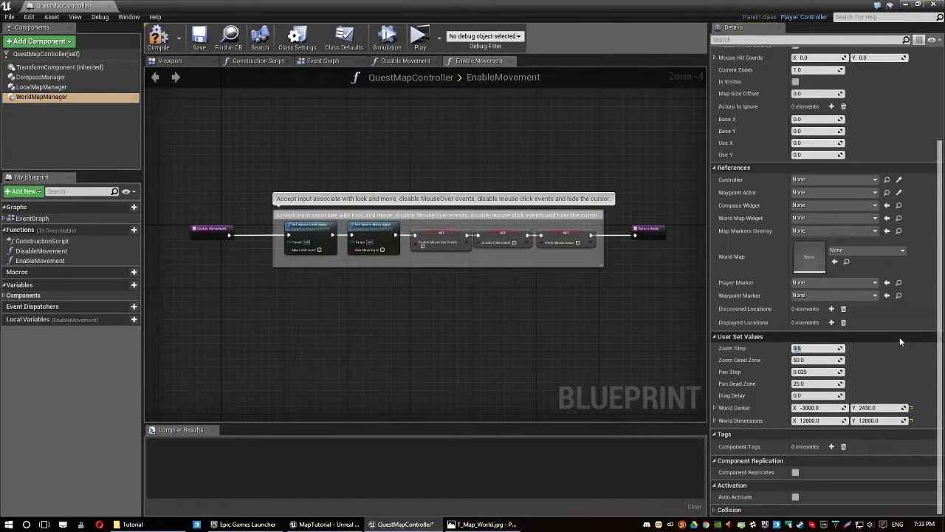
key("Return")
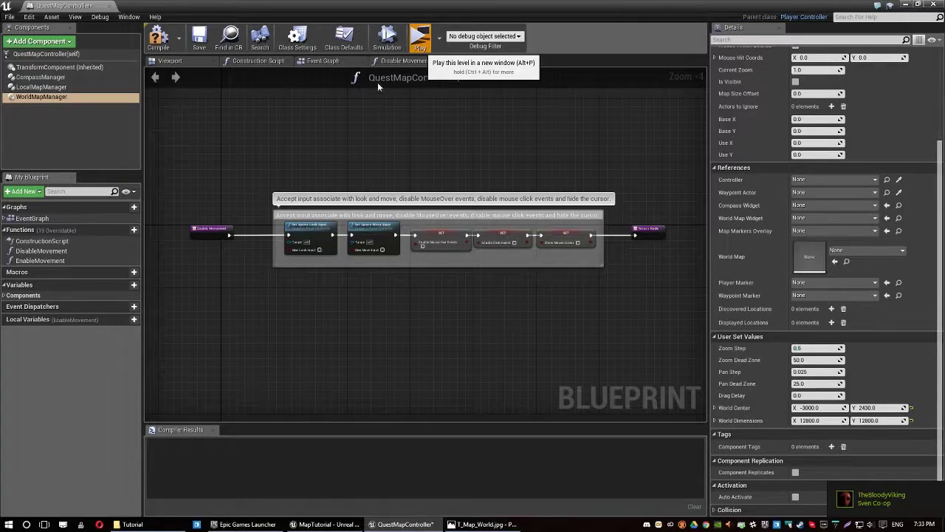
Step: Play the level, test zooming the world map at different spots and dragging it around, and end the session
key("m")
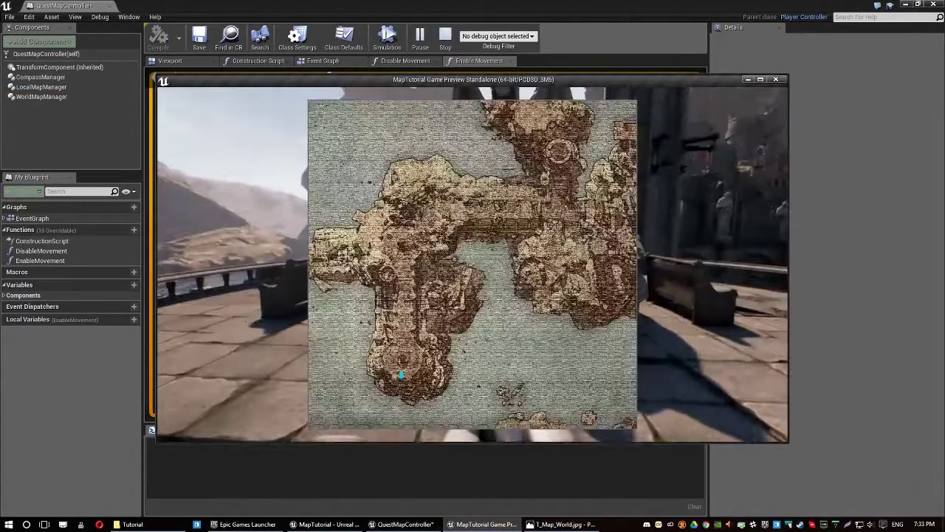
scroll(478, 251, "up", 4)
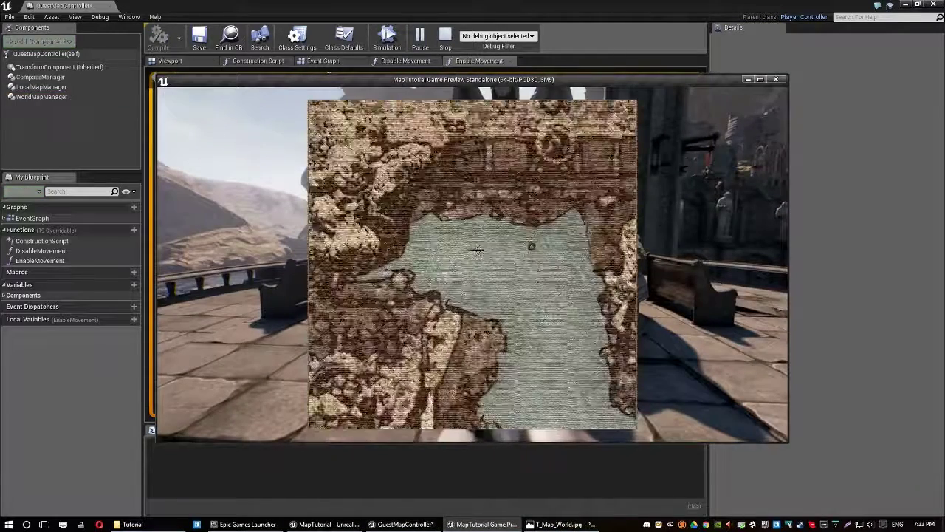
scroll(477, 251, "down", 4)
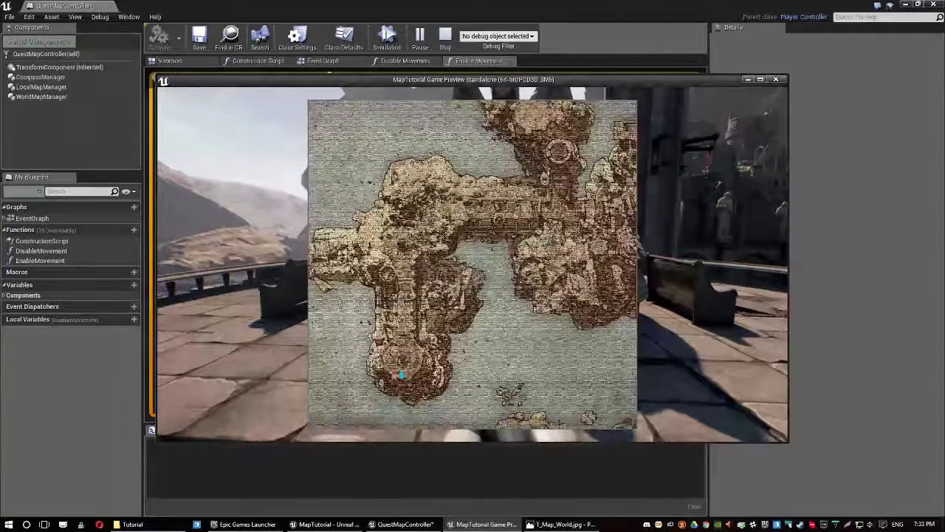
scroll(406, 339, "up", 3)
scroll(406, 340, "up", 4)
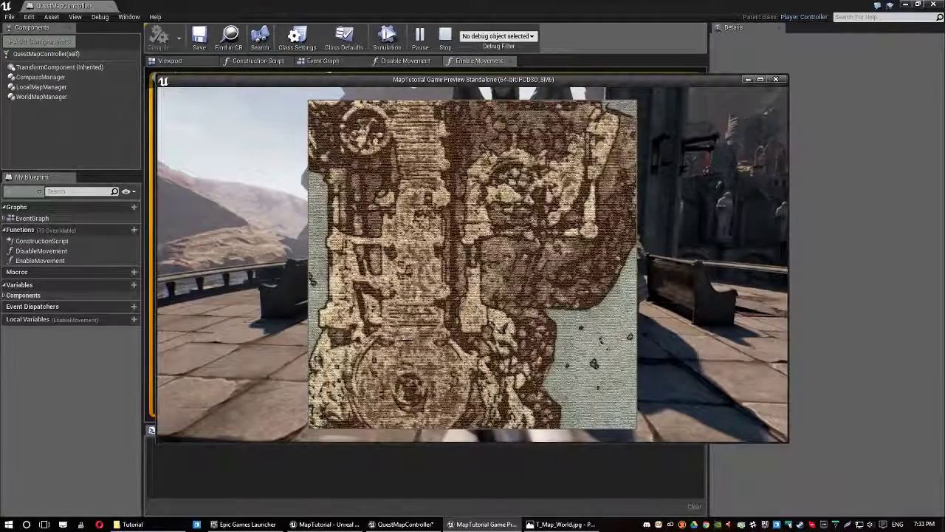
scroll(406, 333, "up", 3)
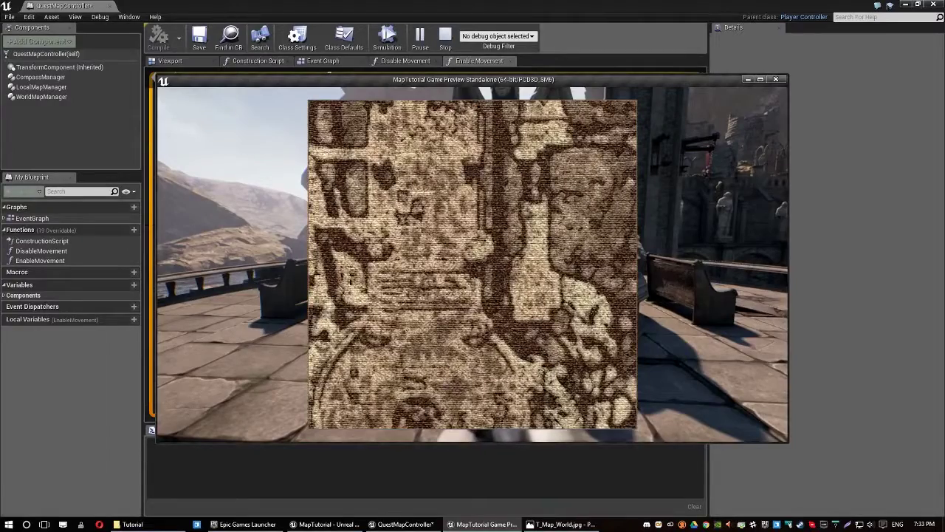
left_click_drag(480, 163, 477, 333)
scroll(476, 332, "up", 2)
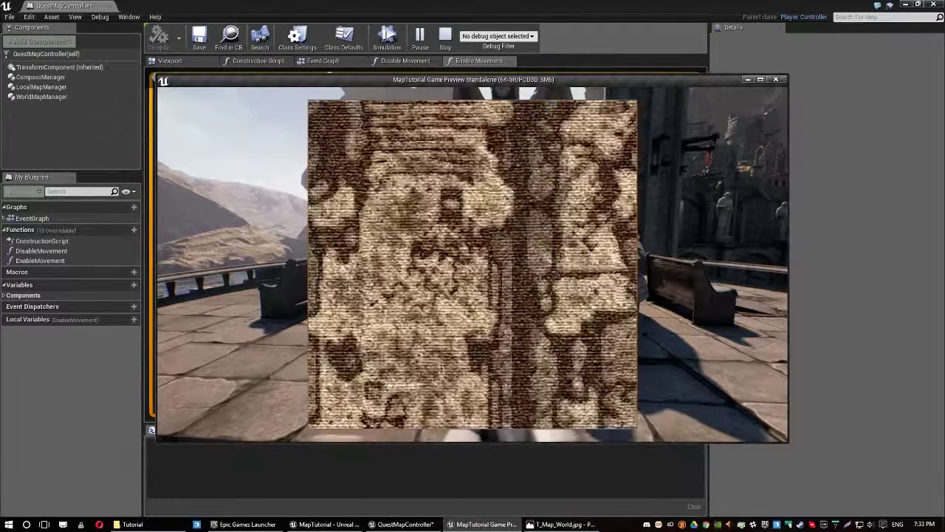
scroll(472, 264, "down", 6)
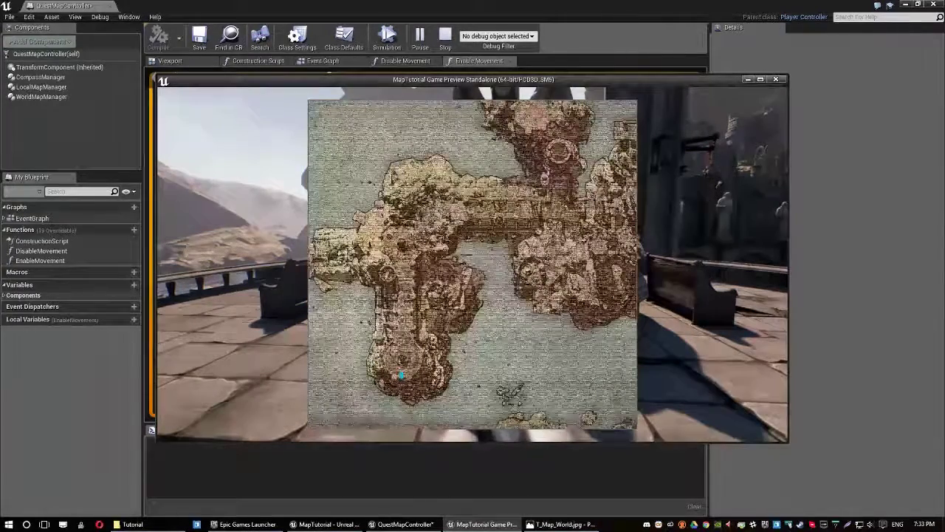
scroll(429, 282, "up", 4)
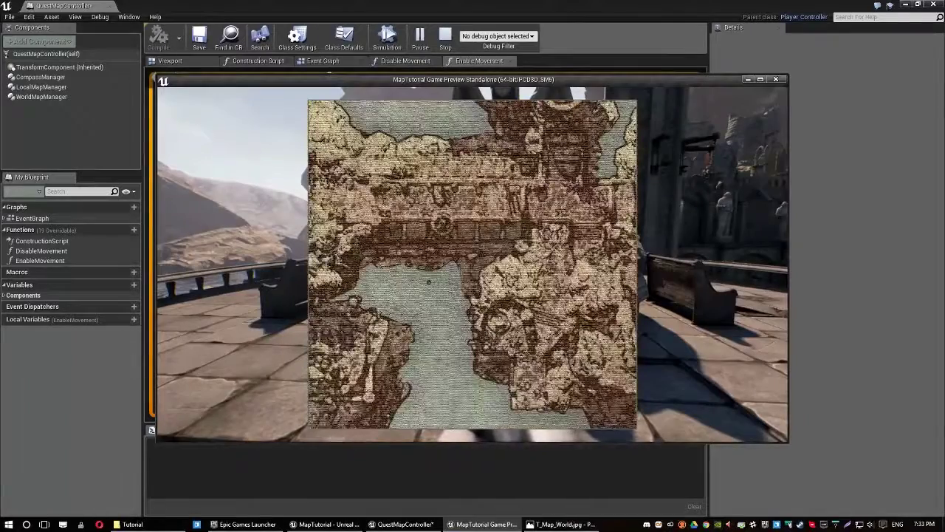
left_click_drag(428, 282, 538, 247)
scroll(537, 246, "up", 5)
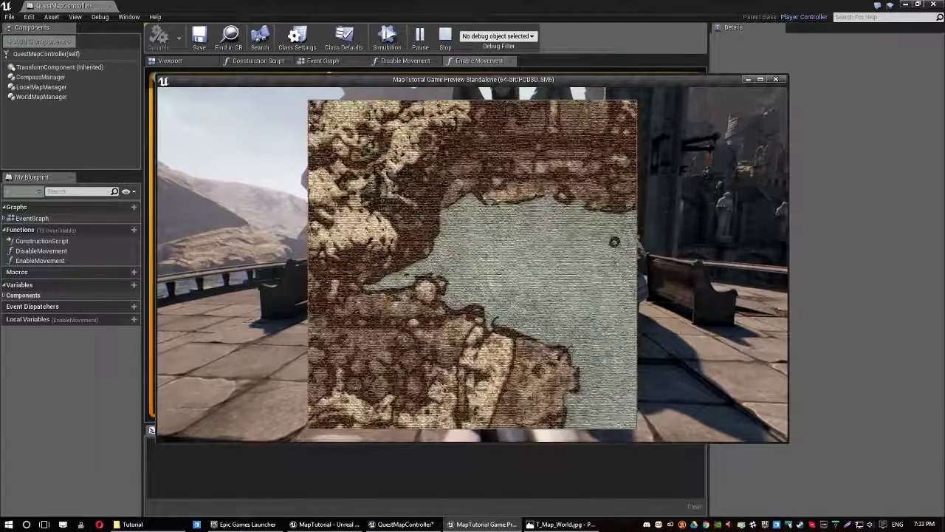
scroll(537, 247, "up", 1)
key("m")
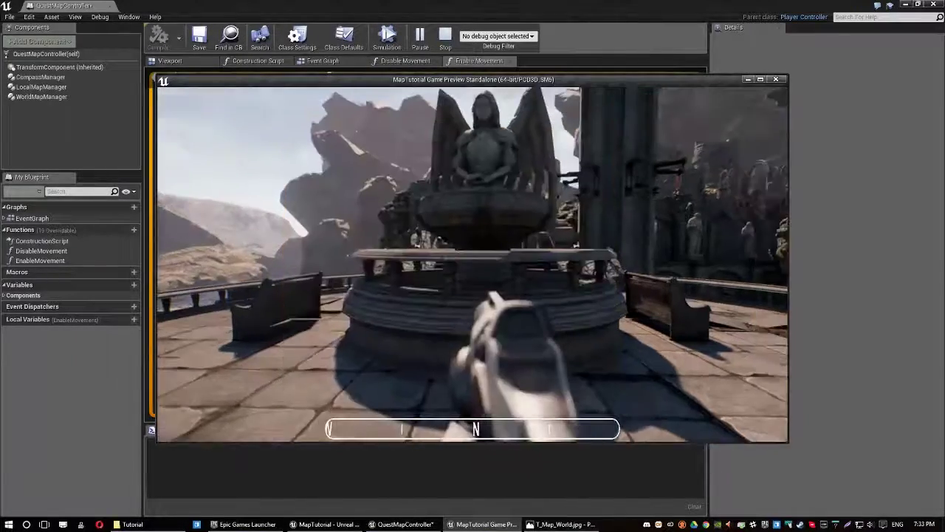
key("Escape")
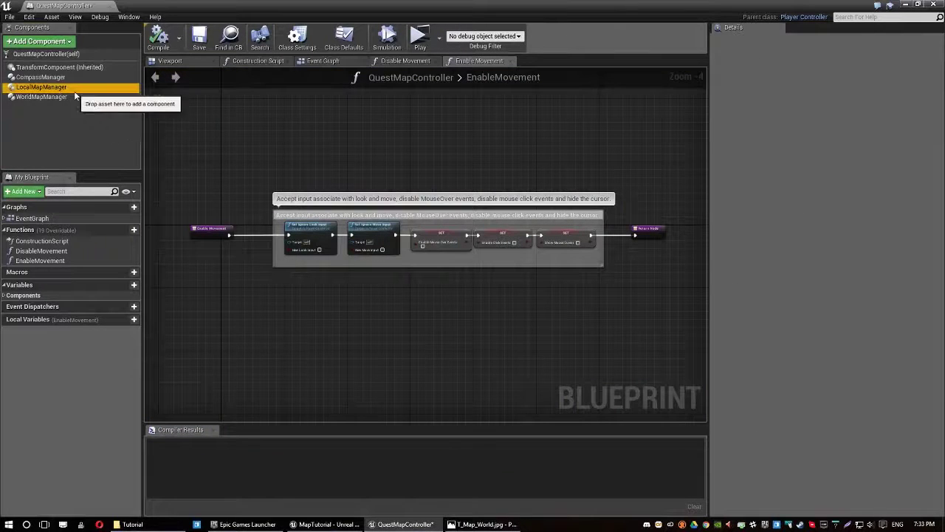
Step: Show WorldMapManager's User Set Values and open its Drag Delay for editing
left_click(44, 96)
scroll(900, 410, "down", 3)
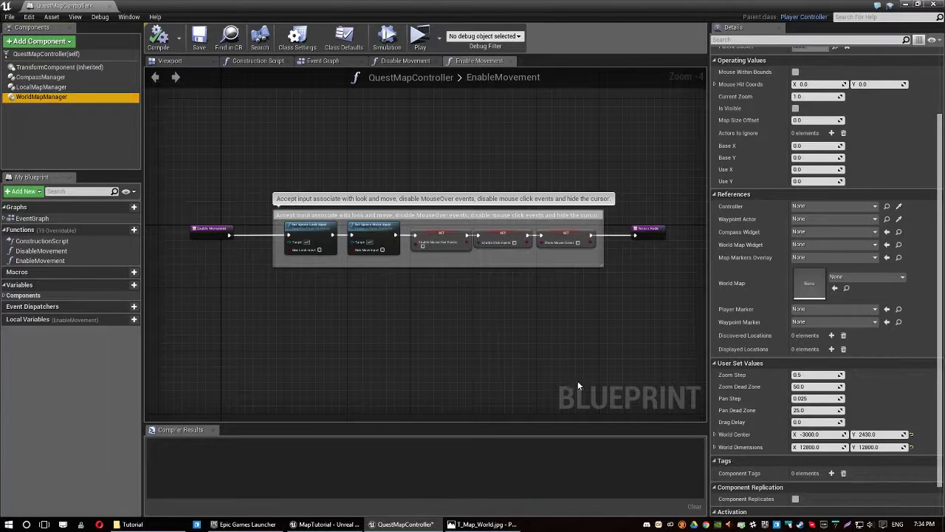
left_click(806, 421)
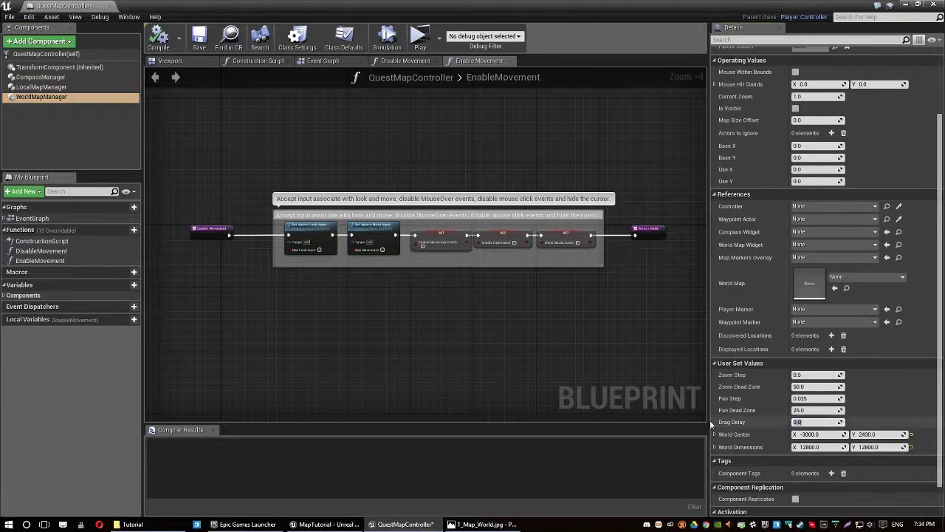
Step: Play the level again to test moving around the zoomed world map, then close the map and end the session
left_click(418, 41)
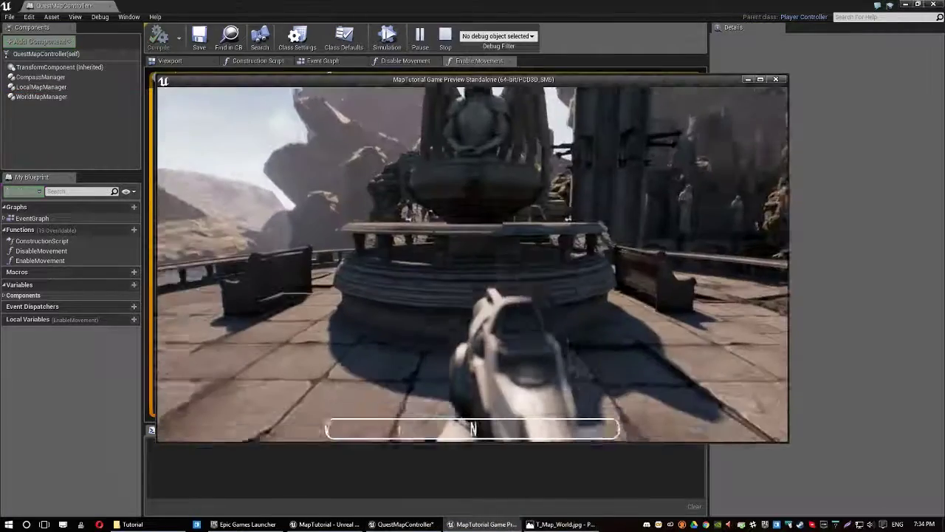
key("m")
scroll(507, 205, "up", 3)
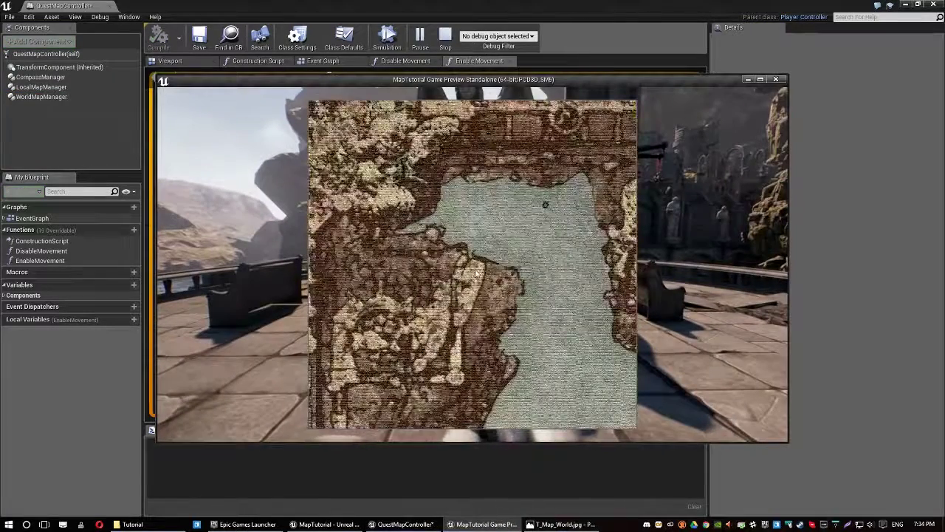
scroll(478, 267, "down", 3)
scroll(567, 269, "up", 3)
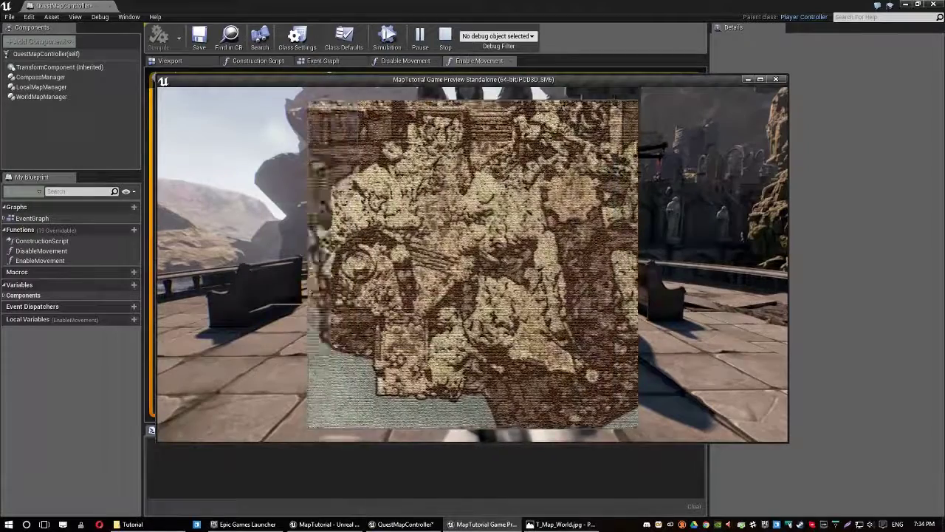
scroll(568, 269, "up", 3)
key("m")
key("Escape")
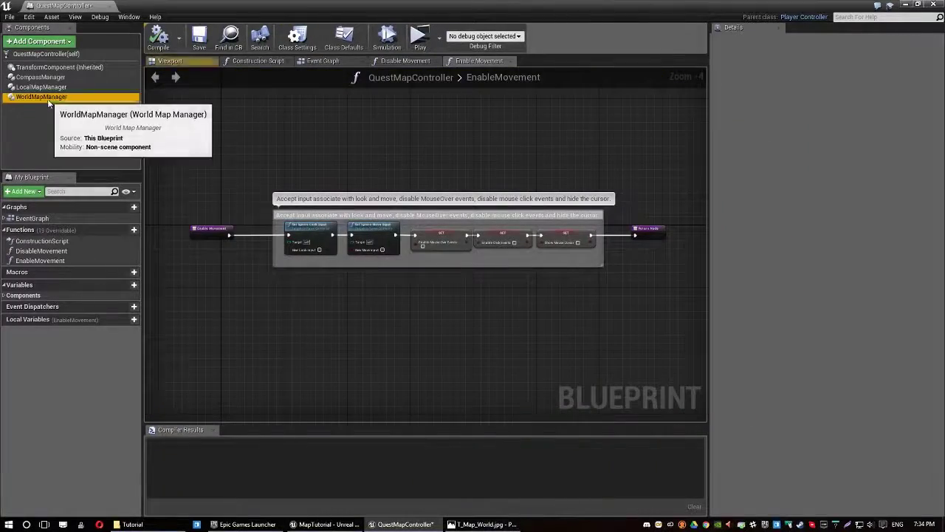
Step: Set the Drag Delay of the WorldMapManager component to 2
left_click(41, 97)
left_click(816, 421)
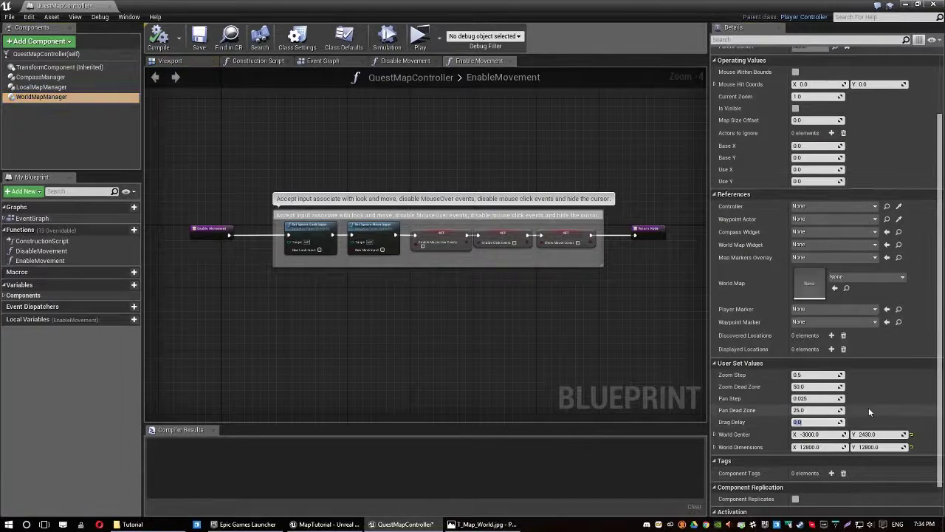
type("2")
key("Return")
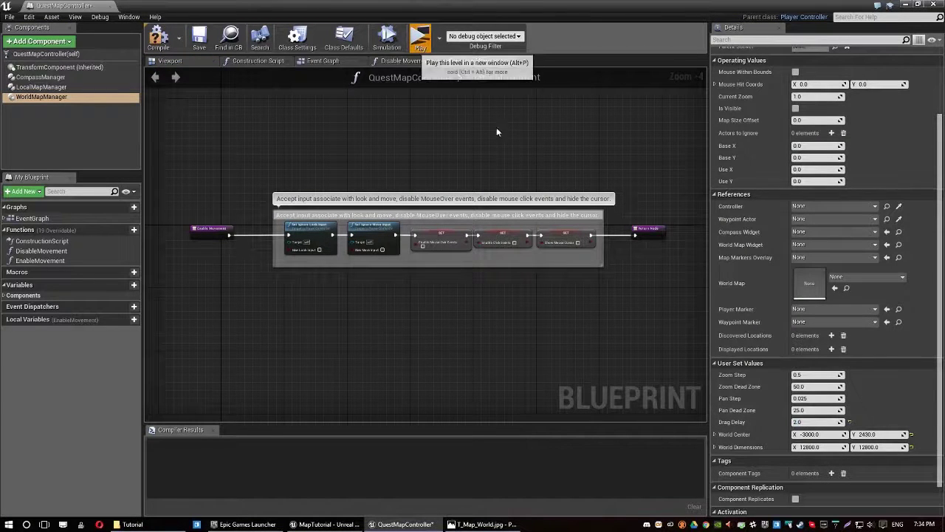
Step: Play the level to test dragging the world map with the long drag delay, and end the session
key("alt+p")
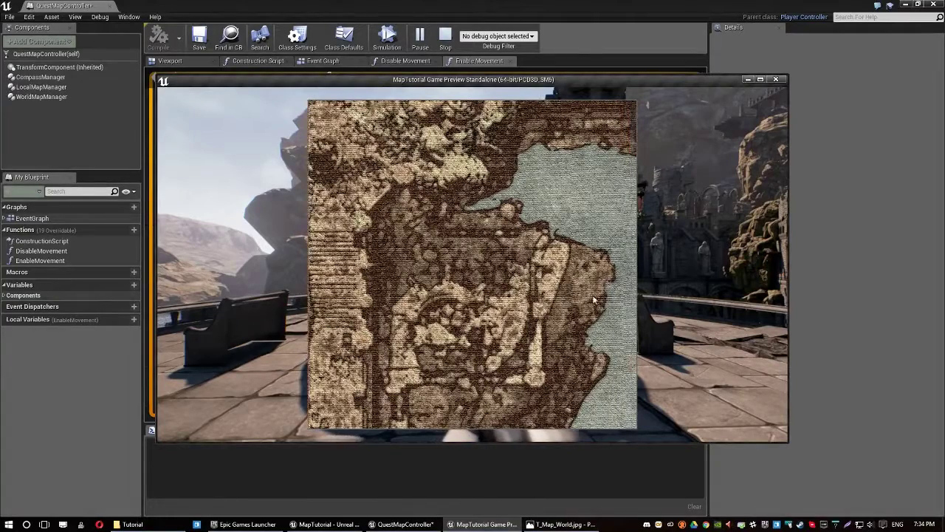
key("m")
key("Escape")
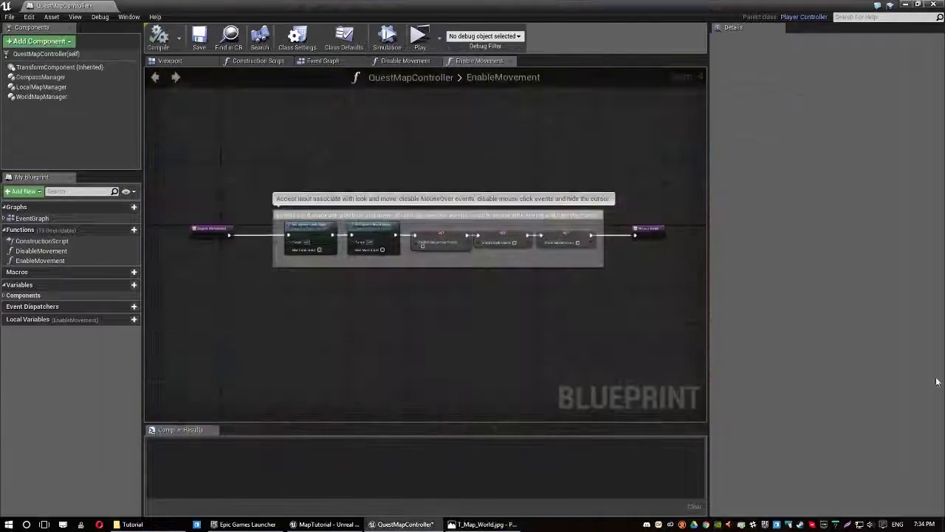
Step: Set the Drag Delay of the WorldMapManager component to 0.25
left_click(42, 96)
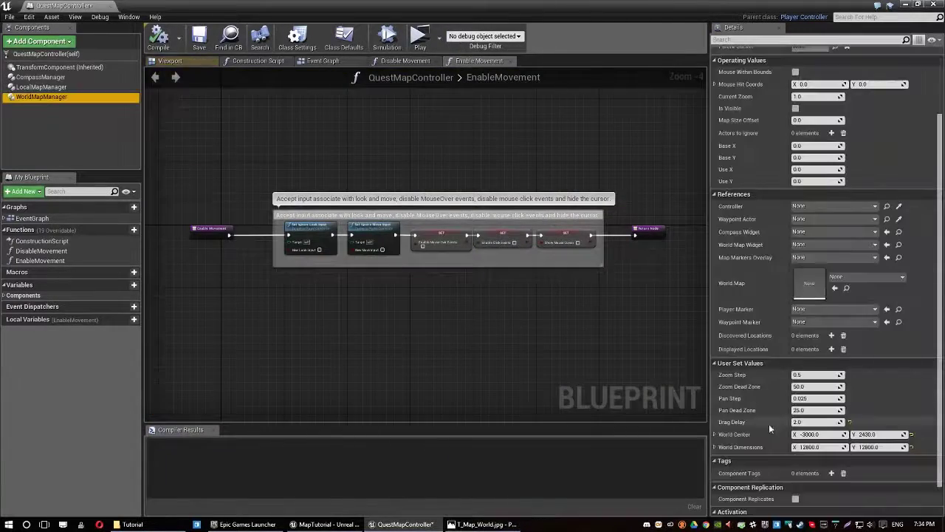
left_click(804, 422)
type("0.25")
key("Return")
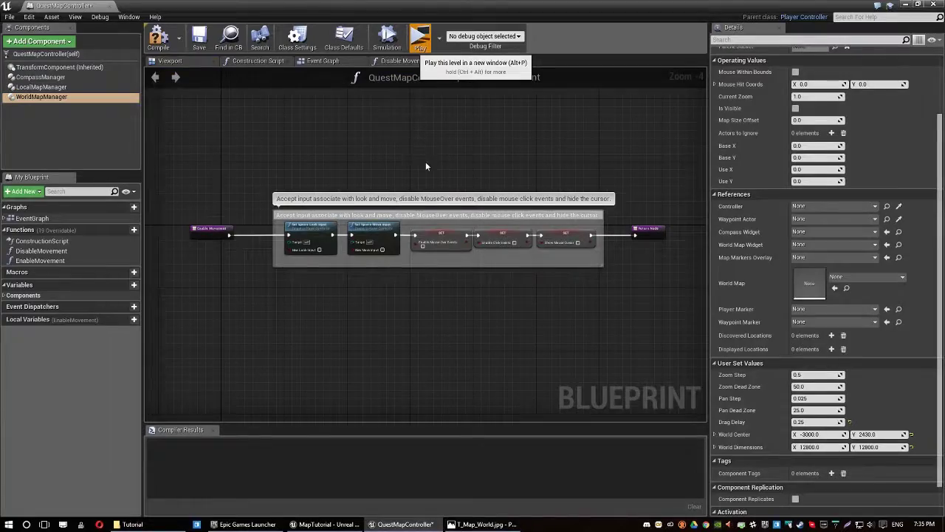
Step: Play the level again, zoom in on the world map to test dragging with the short delay, and end the session
key("m")
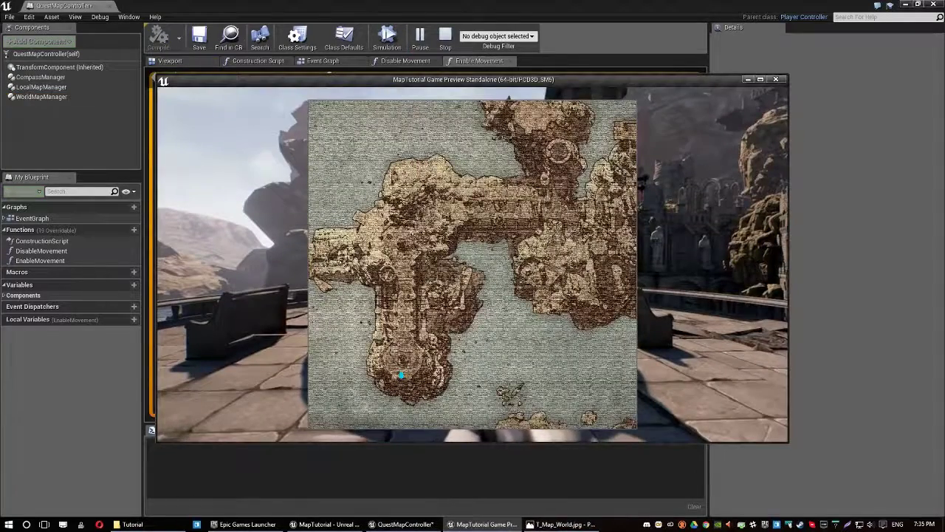
scroll(399, 283, "up", 2)
scroll(397, 290, "up", 1)
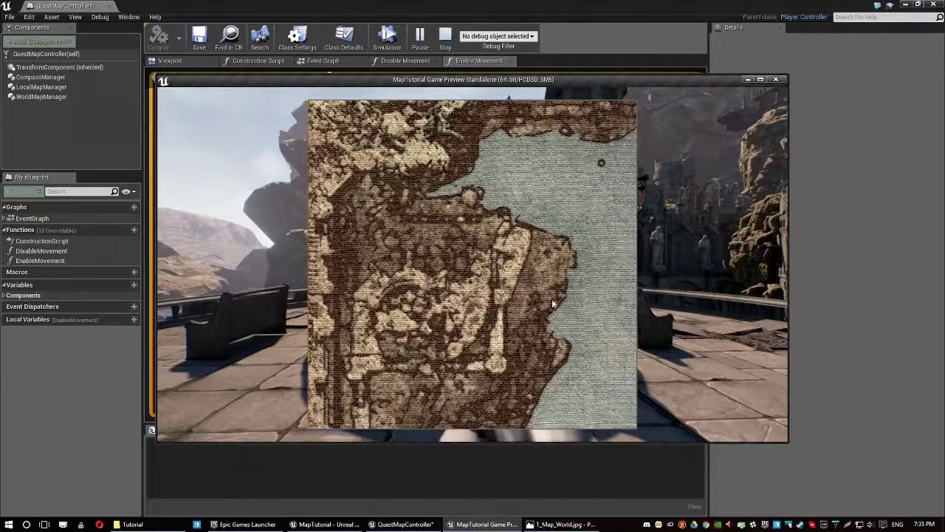
key("m")
key("Escape")
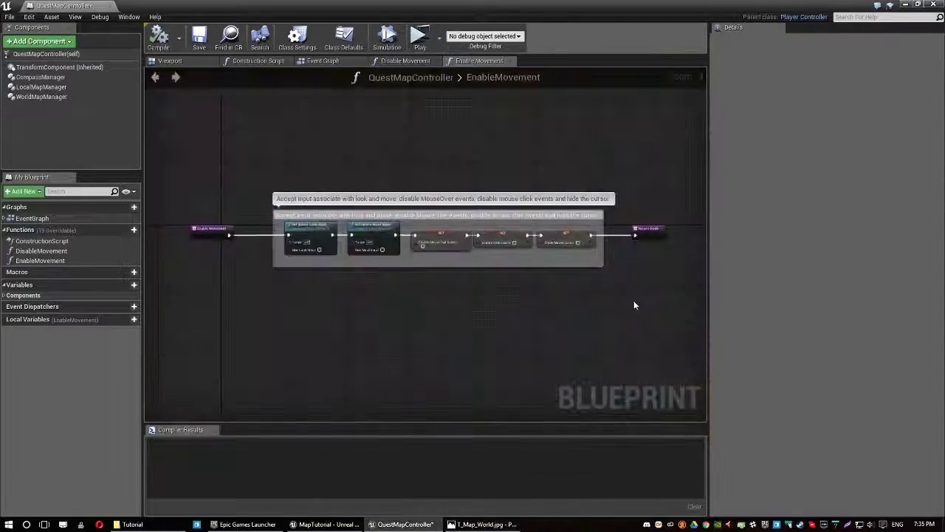
Step: Review the User Set Values of WorldMapManager and close the QuestMapController Blueprint editor
left_click(41, 97)
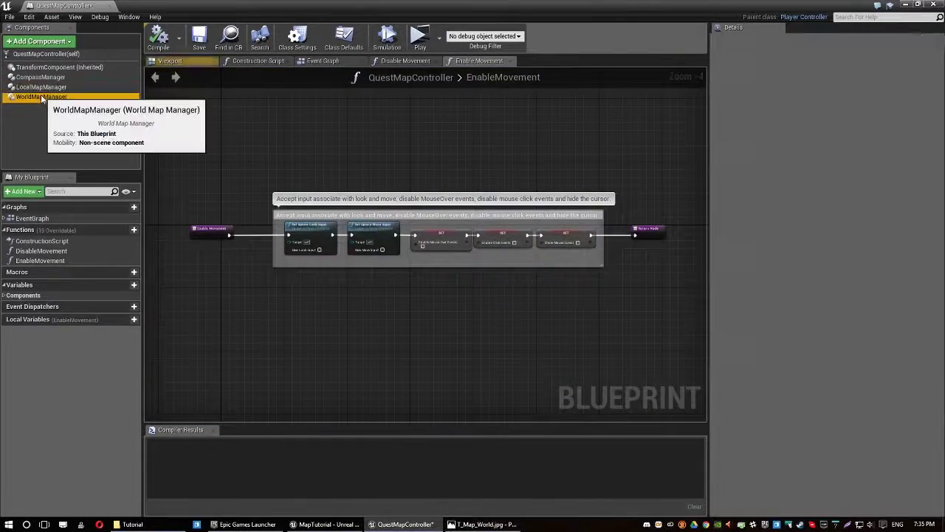
scroll(783, 285, "down", 3)
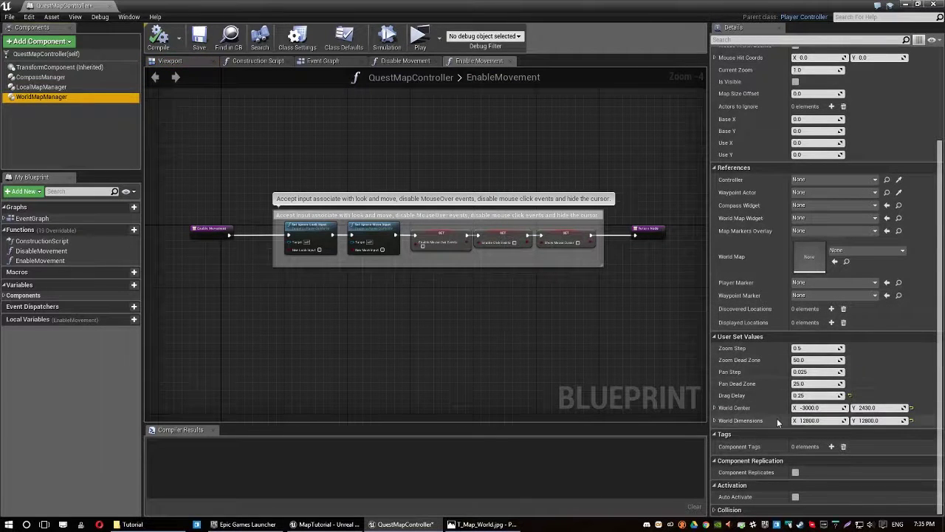
left_click(939, 4)
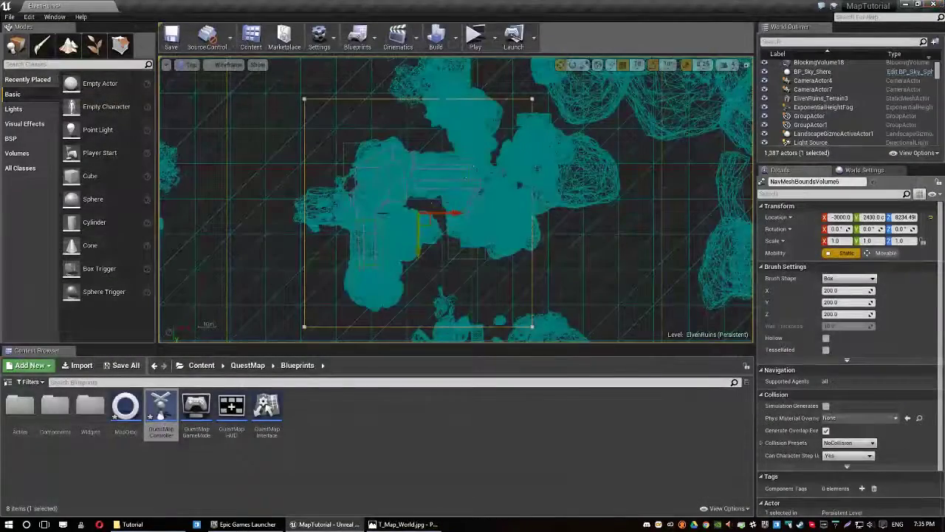
Step: Switch the level viewport to the lit perspective view and bring the circular fountain platform into view
left_click(746, 65)
left_click(448, 209)
right_click_drag(340, 246, 417, 293)
left_click(417, 293)
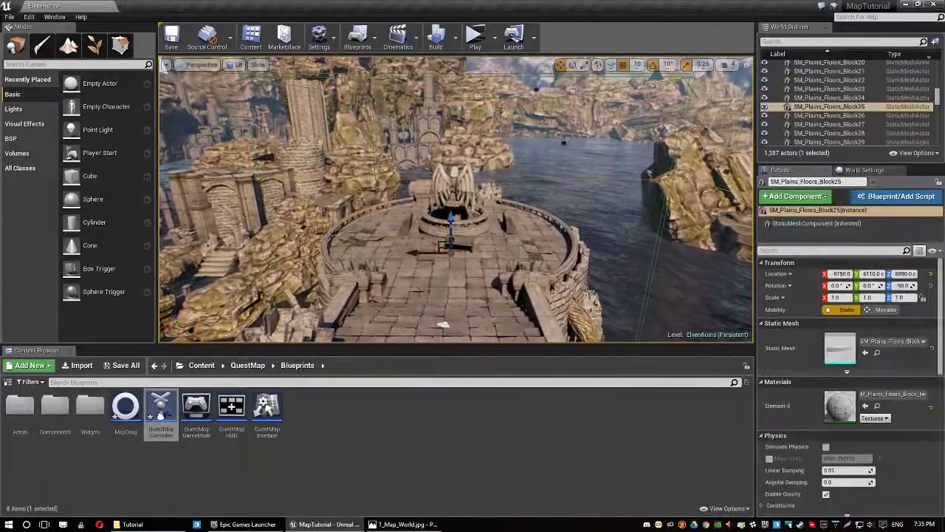
right_click_drag(435, 251, 487, 215)
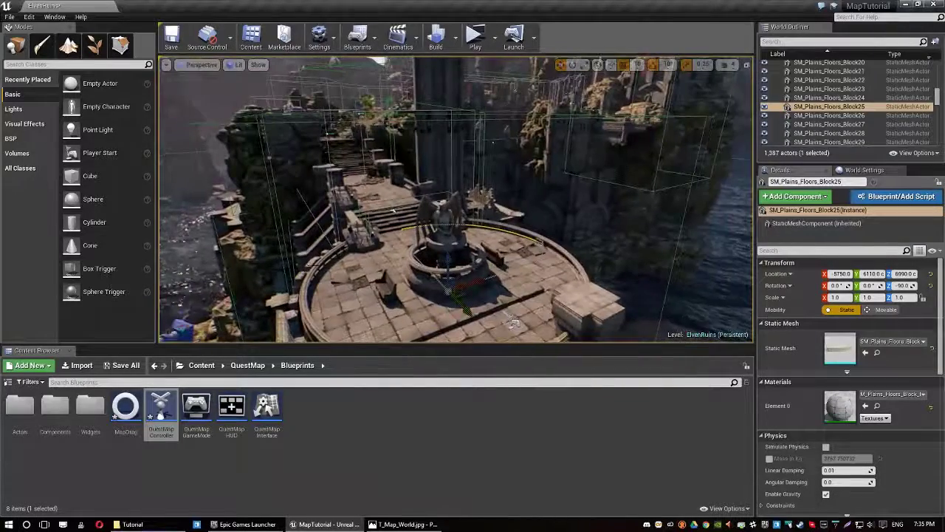
Step: Select the floor block meshes that make up the circular fountain platform
left_click(362, 266)
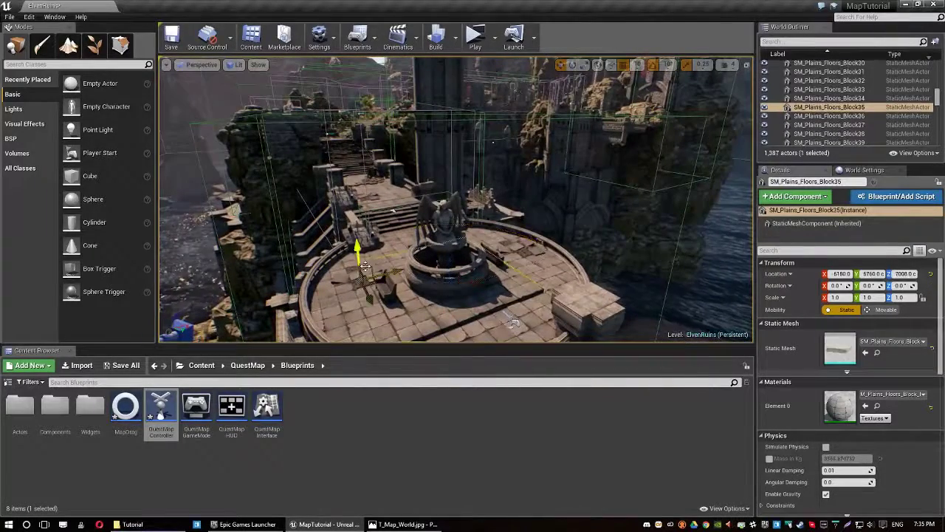
left_click(403, 245)
left_click(393, 211, "ctrl")
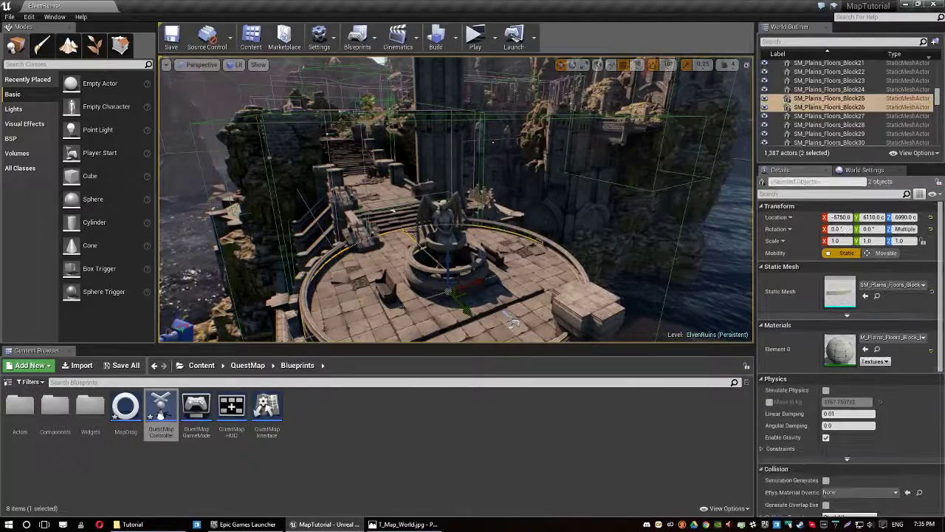
left_click(559, 273, "ctrl")
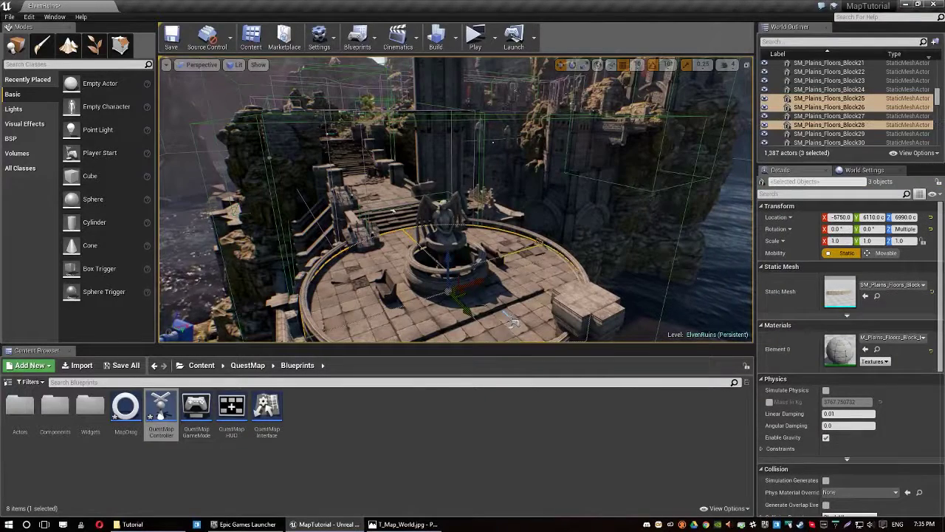
left_click(444, 322, "ctrl")
key("f")
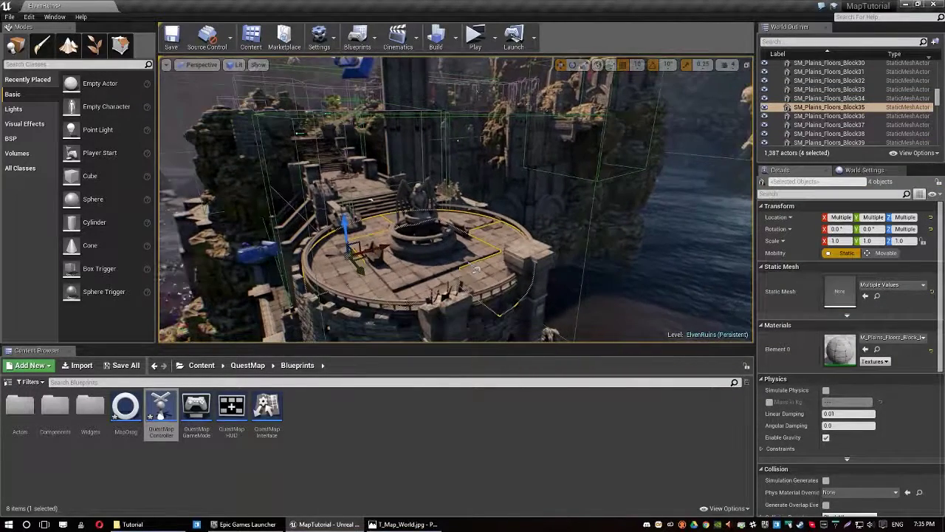
Step: Add the short staircase and the flat landing floors behind the fountain platform to the selection
left_click(367, 293, "ctrl")
right_click_drag(367, 293, 440, 299)
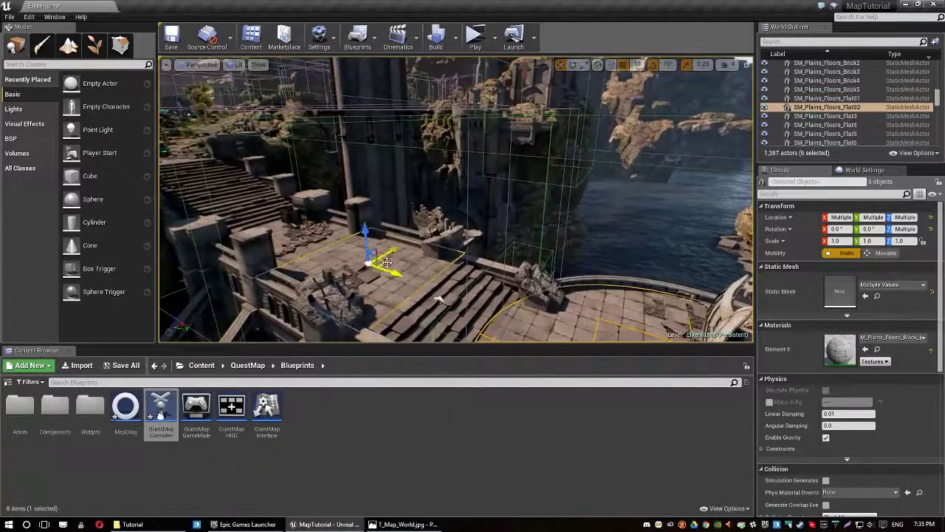
left_click(439, 299, "ctrl")
left_click(440, 299, "ctrl")
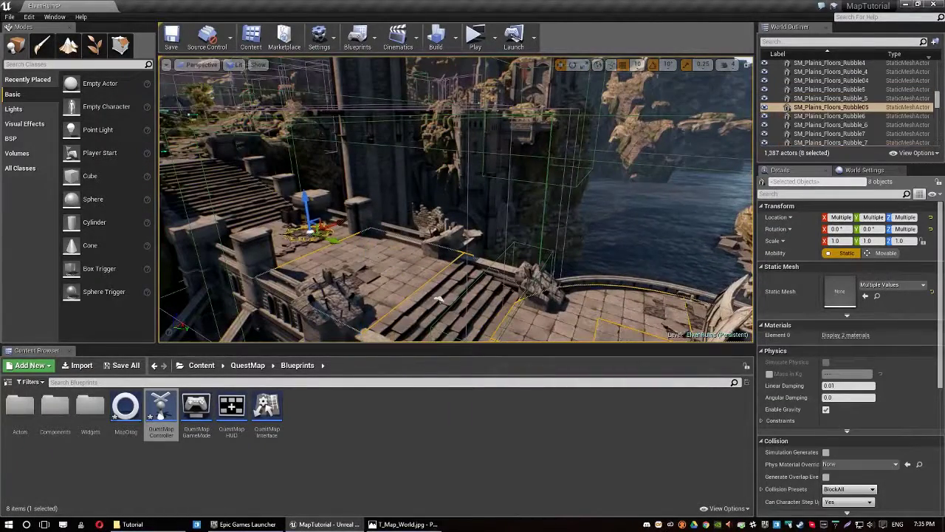
left_click(295, 236, "ctrl")
left_click(299, 231, "ctrl")
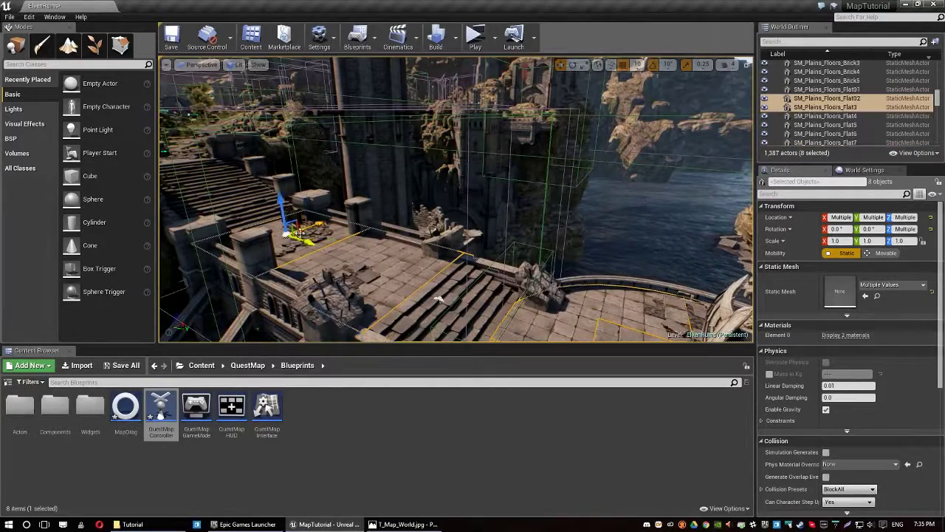
Step: Add the stair blocks of the long upper staircase to the selection
right_click_drag(439, 299, 388, 292)
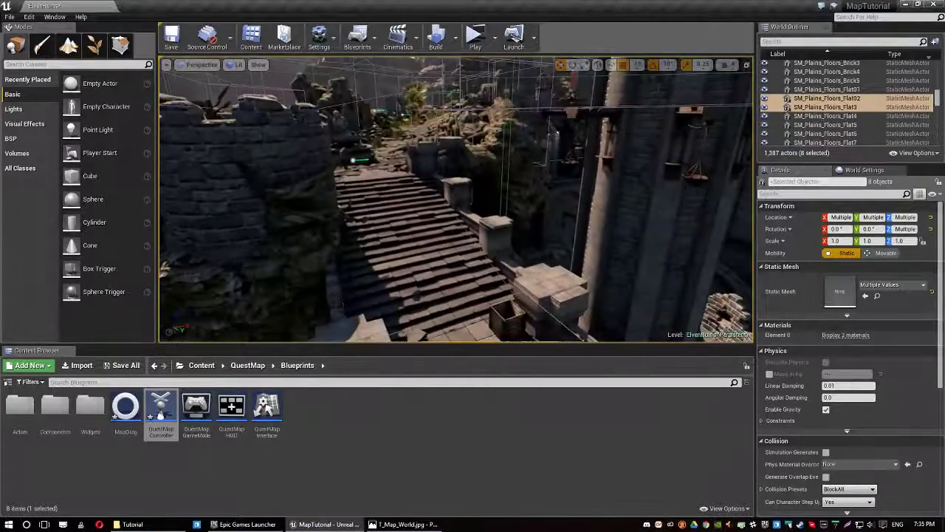
left_click(396, 267, "ctrl")
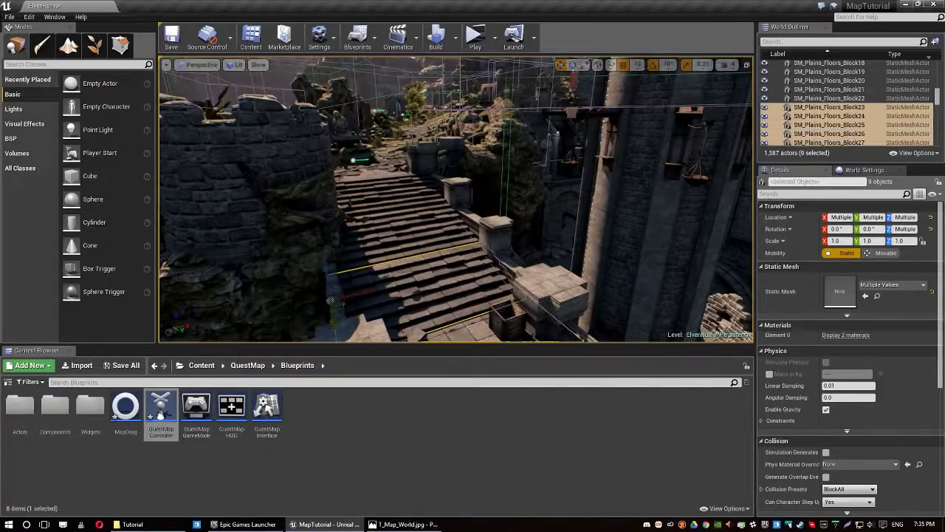
left_click(332, 236, "ctrl")
left_click(319, 203, "ctrl")
Step: Add the component tag Ground to all selected floor and stair meshes
right_click_drag(319, 203, 331, 204)
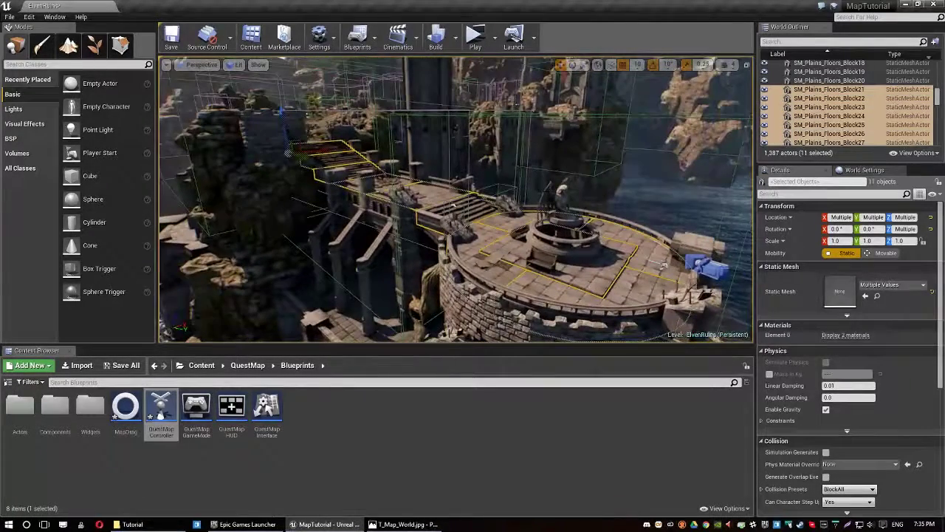
scroll(846, 410, "down", 4)
scroll(845, 410, "down", 3)
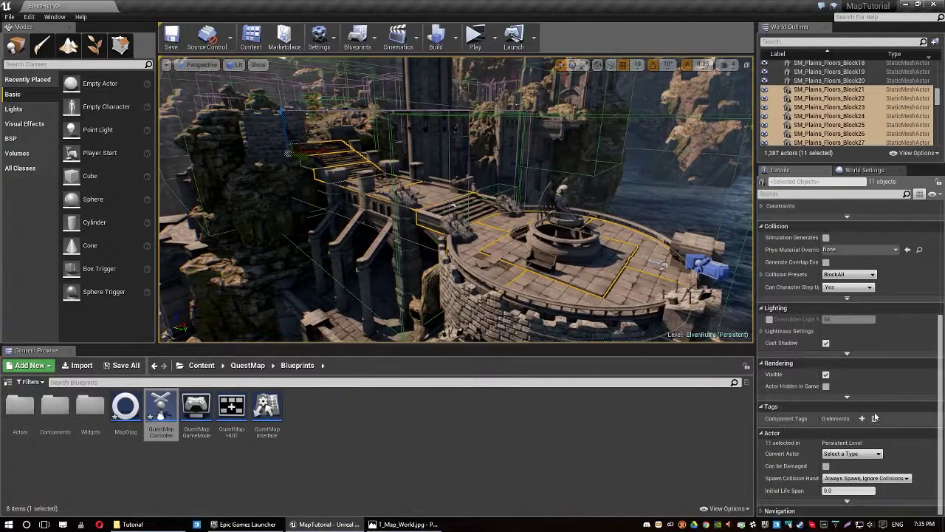
left_click(862, 418)
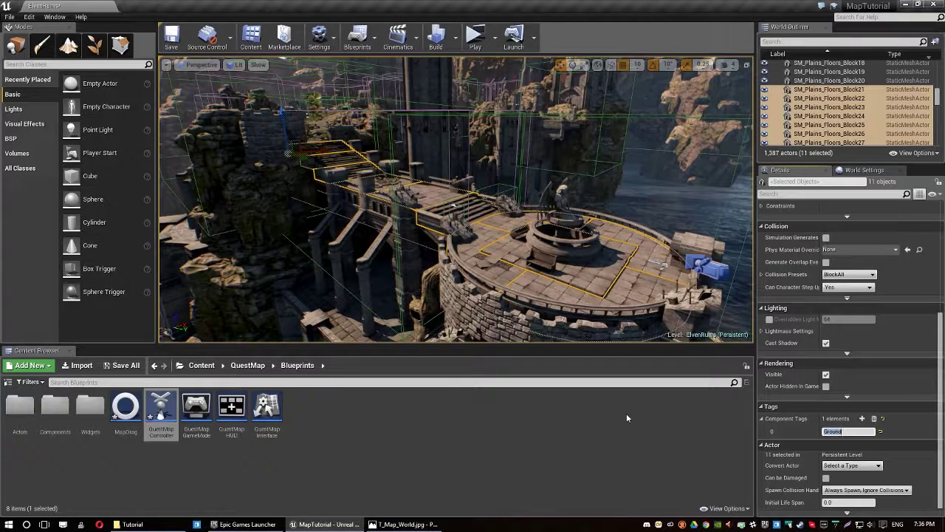
key("Return")
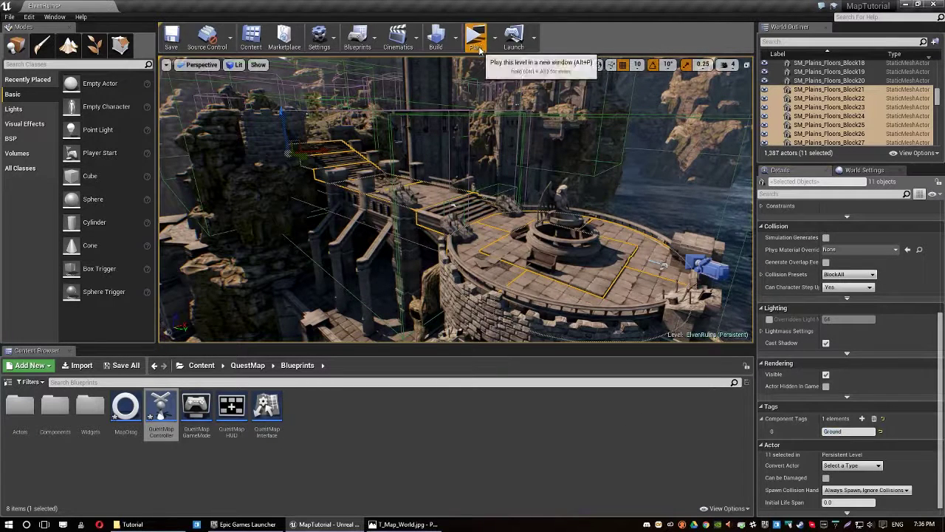
Step: Play the level, zoom the world map and place a waypoint on the circular platform, and walk with the map closed
left_click(494, 45)
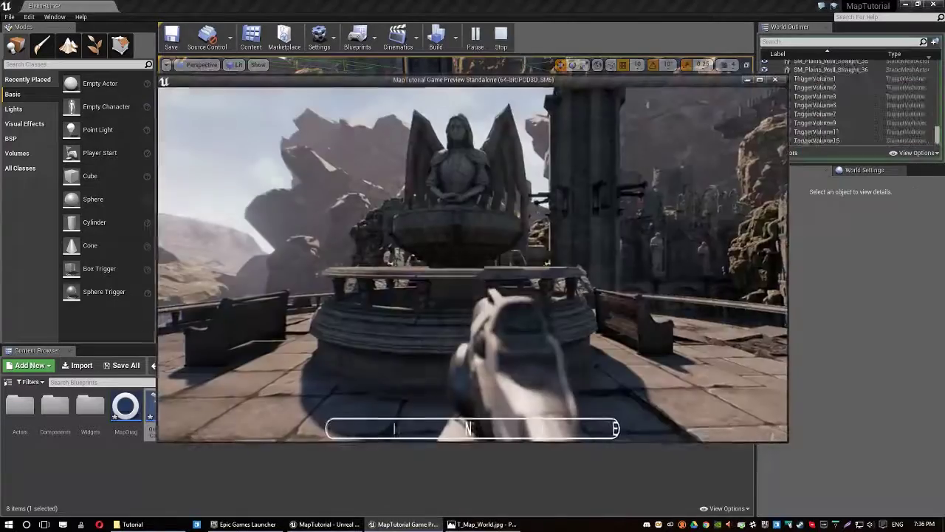
key("m")
scroll(473, 264, "up", 2)
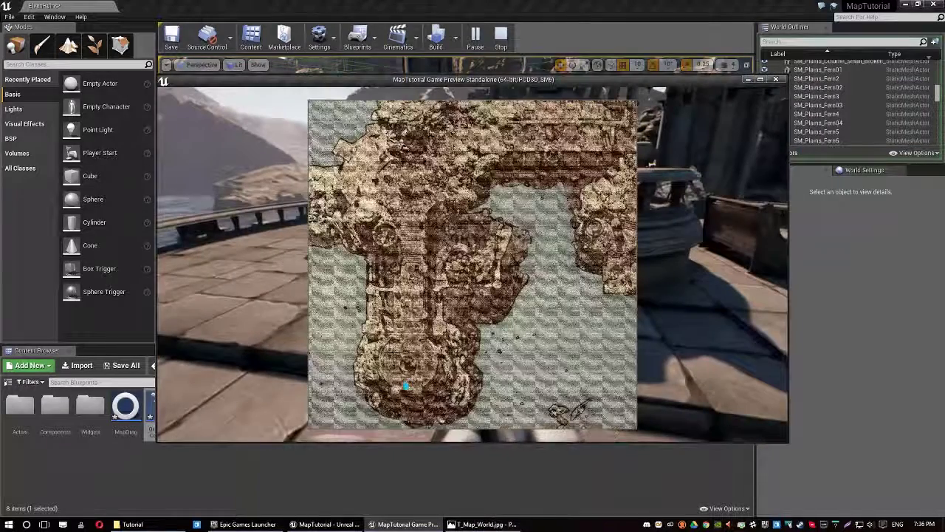
key("m")
key("w")
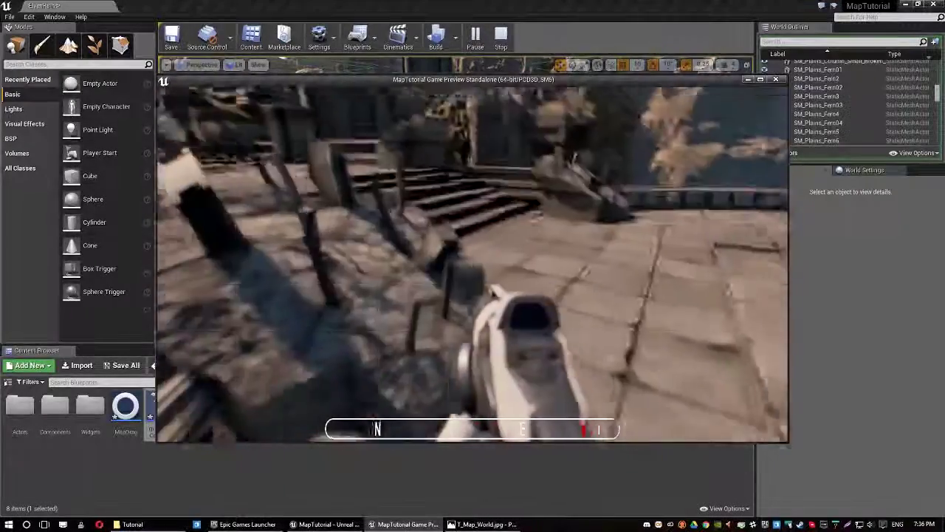
Step: Walk through the level toward the waypoint, opening and closing the world map to check the markers, and end the play session
key("m")
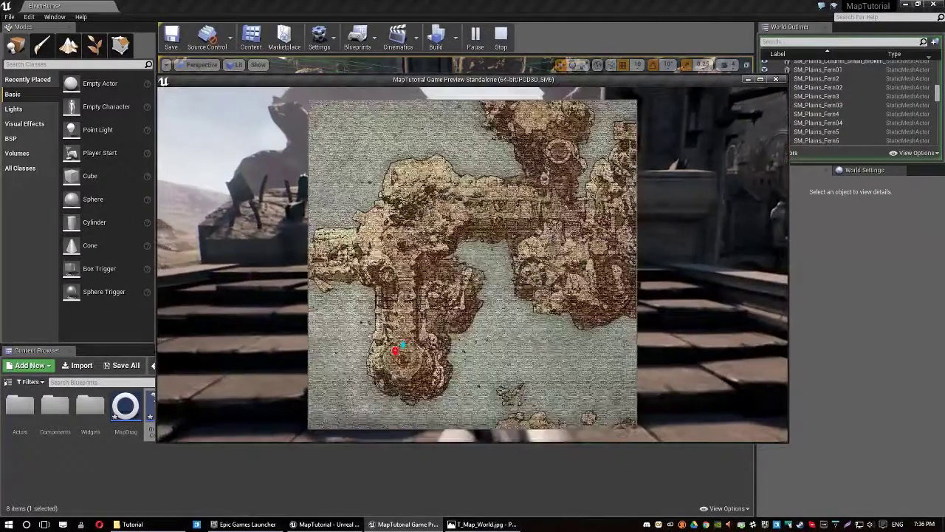
key("m")
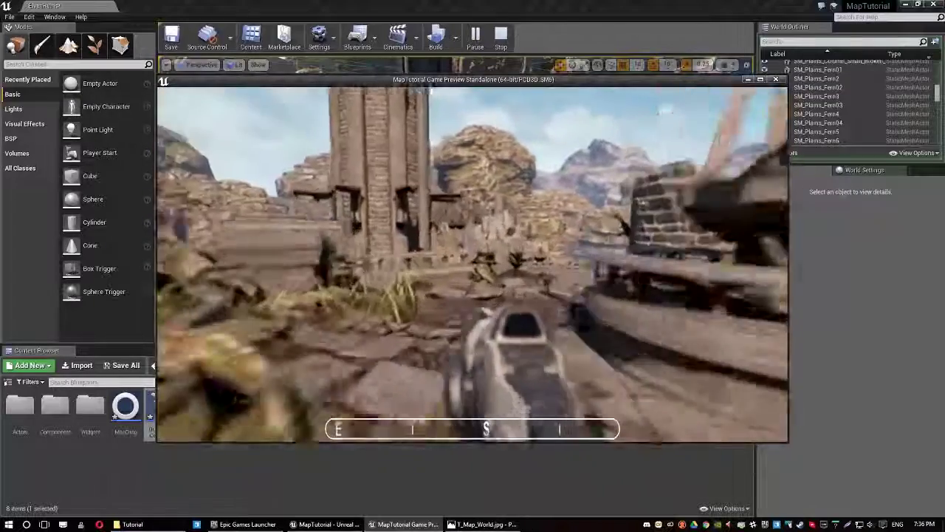
key("m")
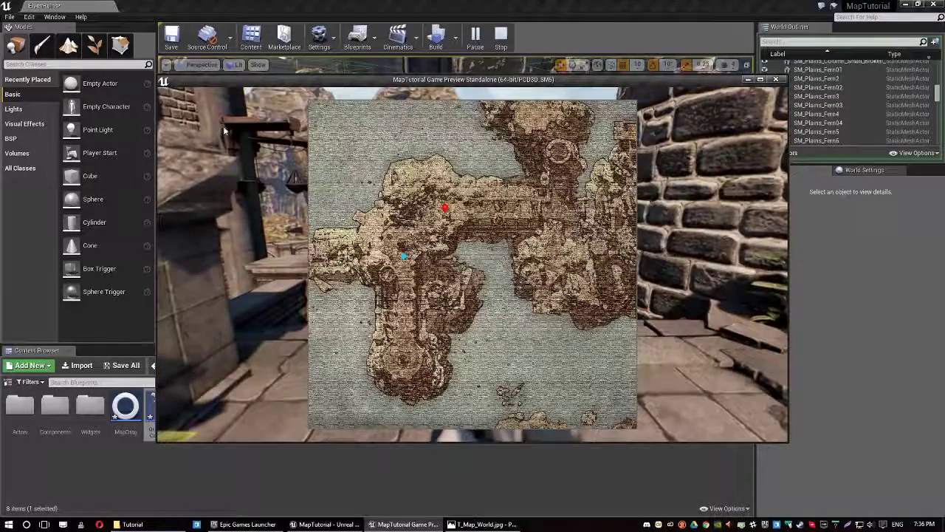
key("m")
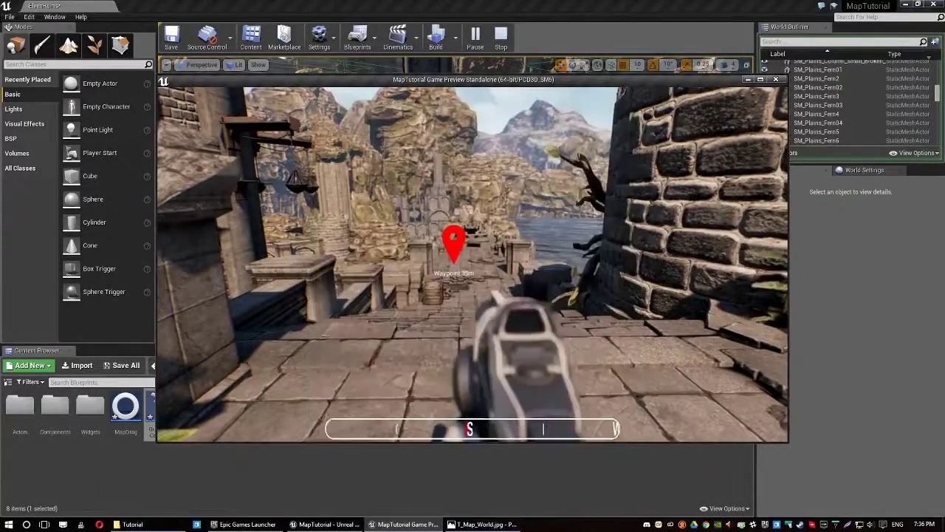
key("w")
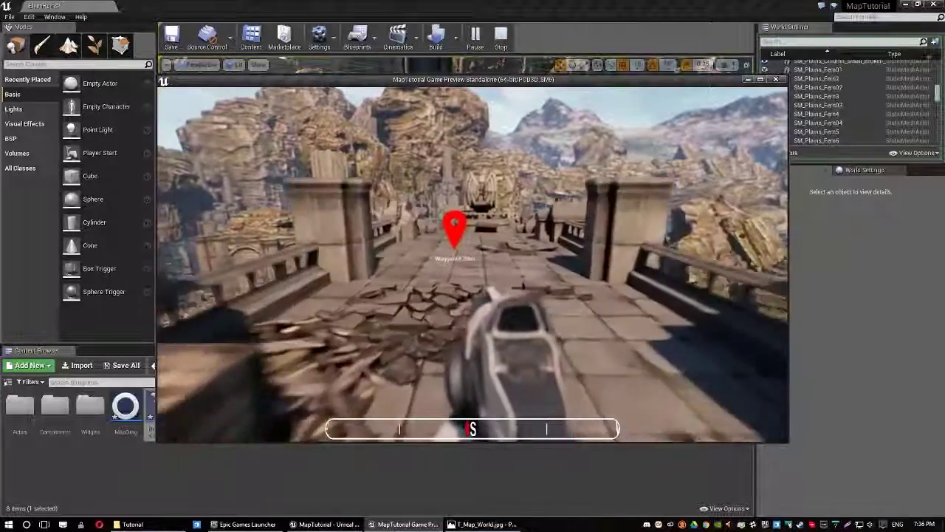
key("w")
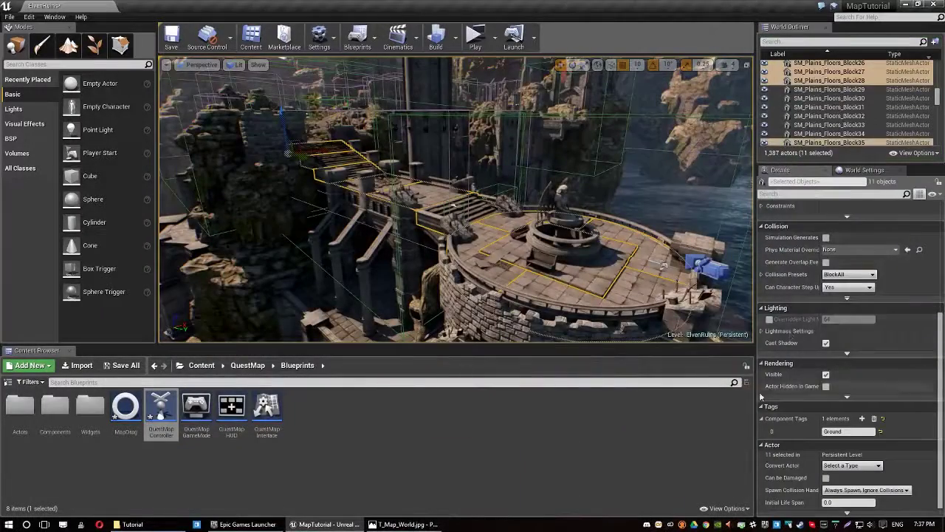
Step: Deselect all tagged floor and stair meshes around the circular fountain platform
left_click(413, 439)
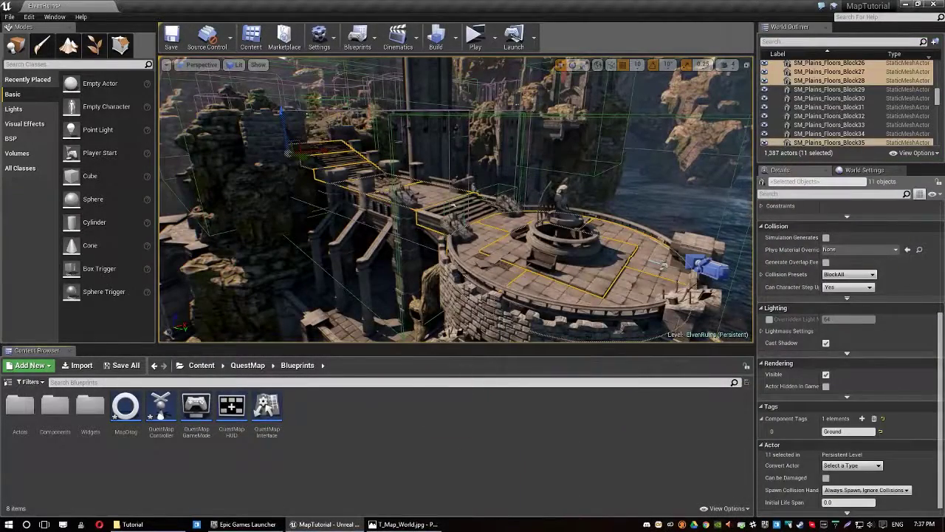
left_click_drag(398, 295, 399, 325)
left_click(629, 240)
key("Escape")
right_click_drag(655, 193, 746, 181)
key("w")
right_click_drag(620, 193, 369, 203)
key("s")
key("w")
key("s")
mouse_move(499, 200)
right_mouse_down()
mouse_move(499, 215)
mouse_move(499, 199)
right_mouse_up()
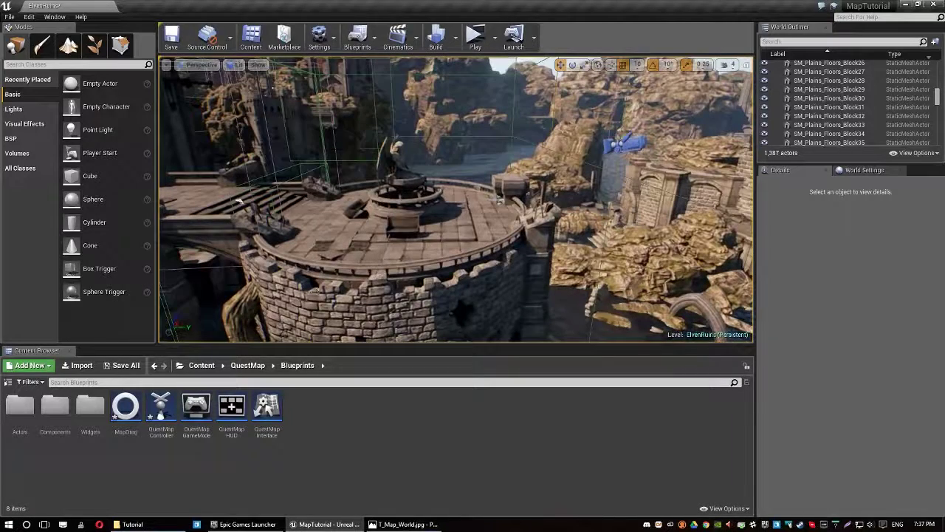
right_click_drag(481, 222, 421, 218)
Step: Play the level, check the local map on the circular platform, close it and stop the play session
left_click(481, 221)
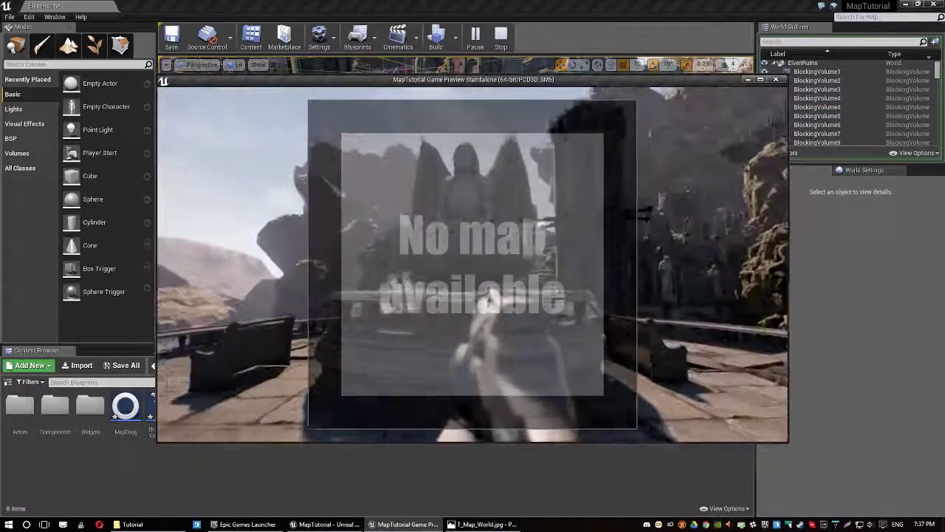
key("m")
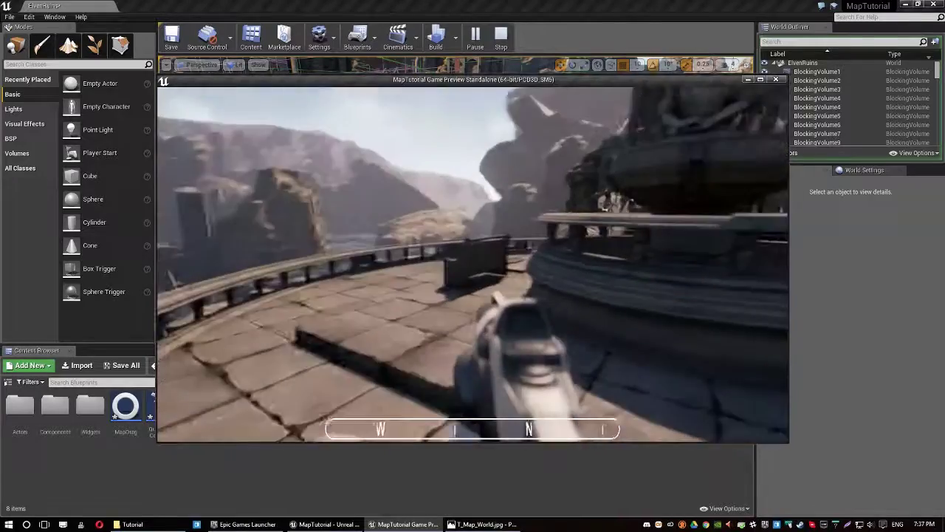
key("Escape")
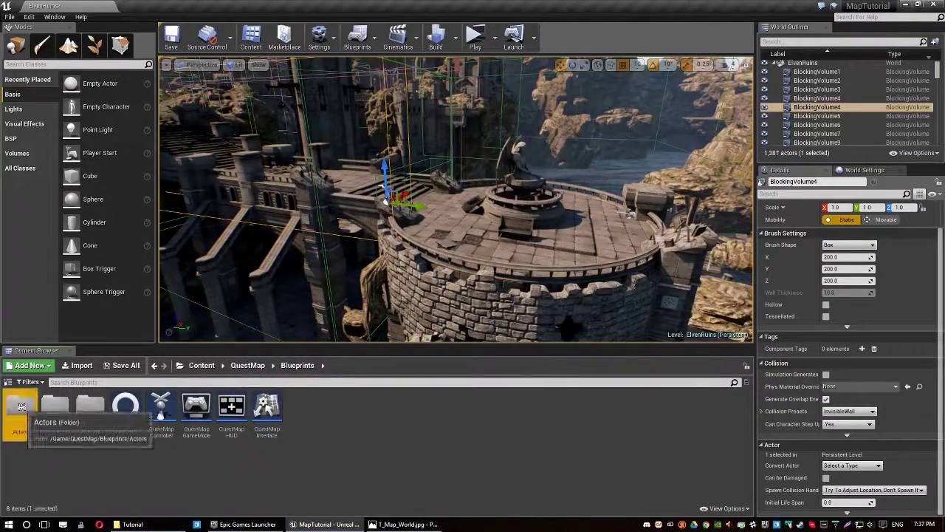
Step: Place a WorldLocation actor from the Blueprints/Actors folder on the circular fountain platform
double_click(20, 405)
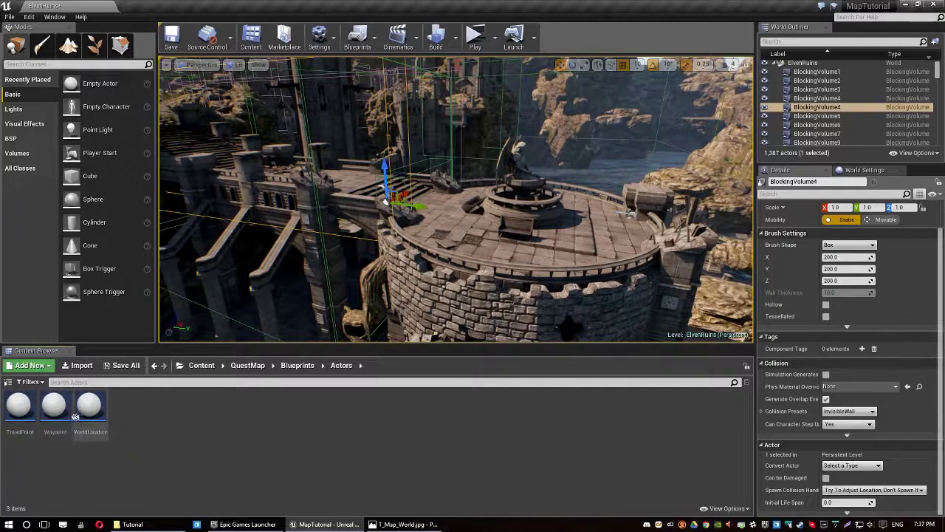
left_click_drag(95, 411, 489, 266)
left_click_drag(521, 226, 522, 222)
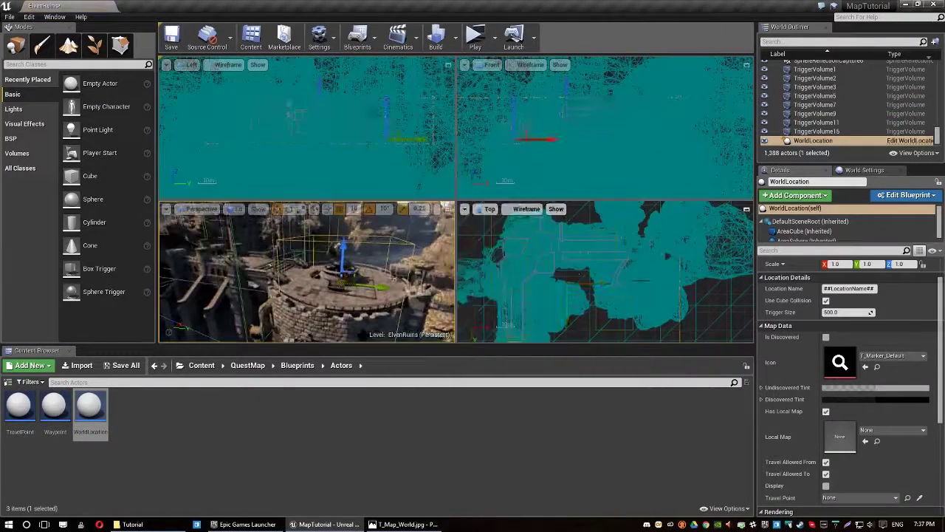
Step: Frame the WorldLocation actor and center it on the circular platform in an enlarged Top wireframe view
key("f")
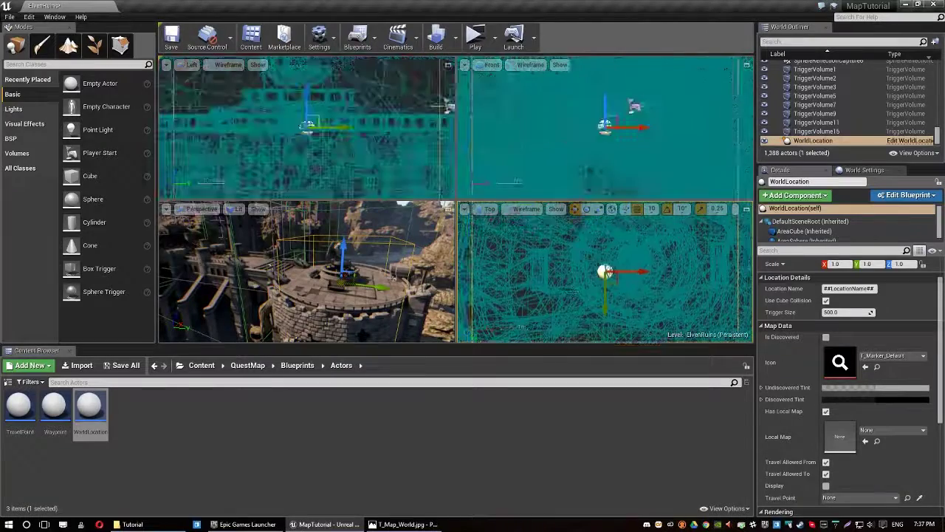
scroll(396, 116, "up", 5)
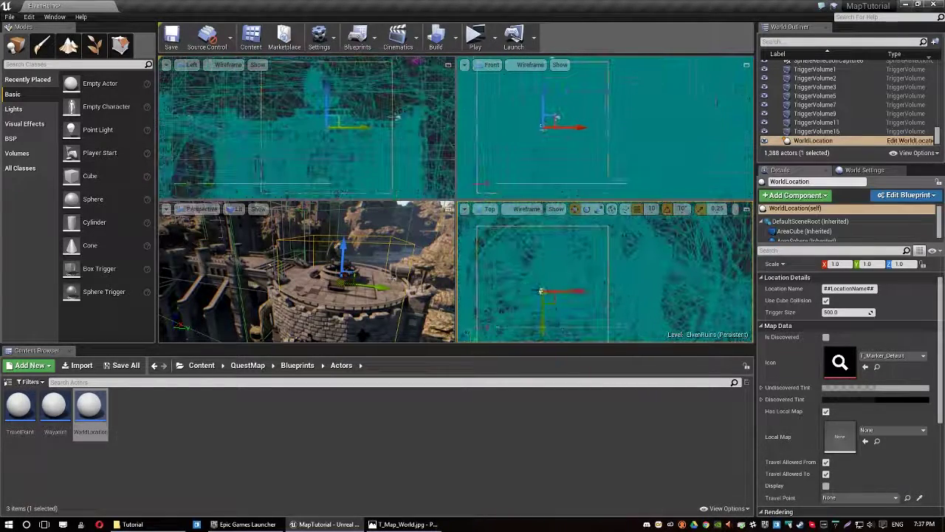
left_click(746, 208)
left_click_drag(475, 218, 487, 214)
right_click_drag(487, 214, 495, 179)
left_click_drag(459, 213, 459, 217)
scroll(459, 217, "up", 2)
right_click_drag(458, 217, 475, 250)
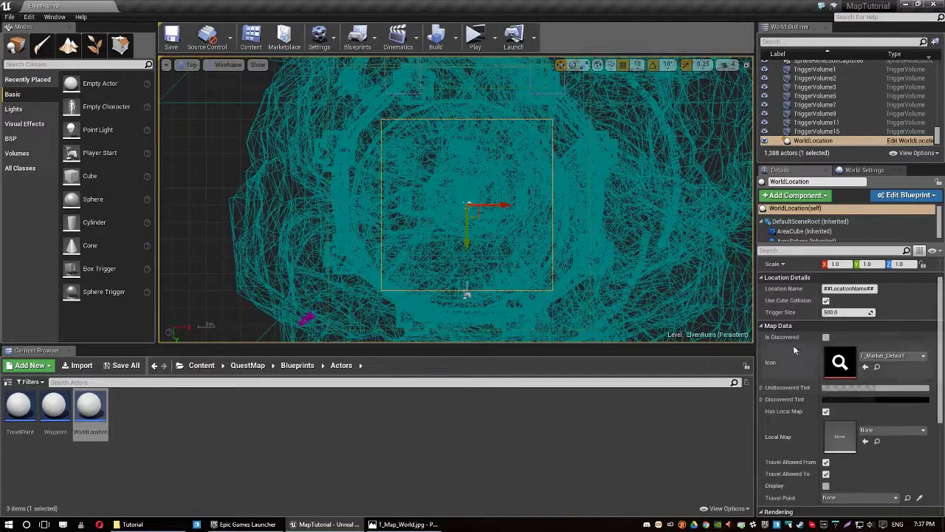
Step: Review the WorldLocation settings and turn off Use Cube Collision to give it a spherical trigger
scroll(844, 418, "down", 1)
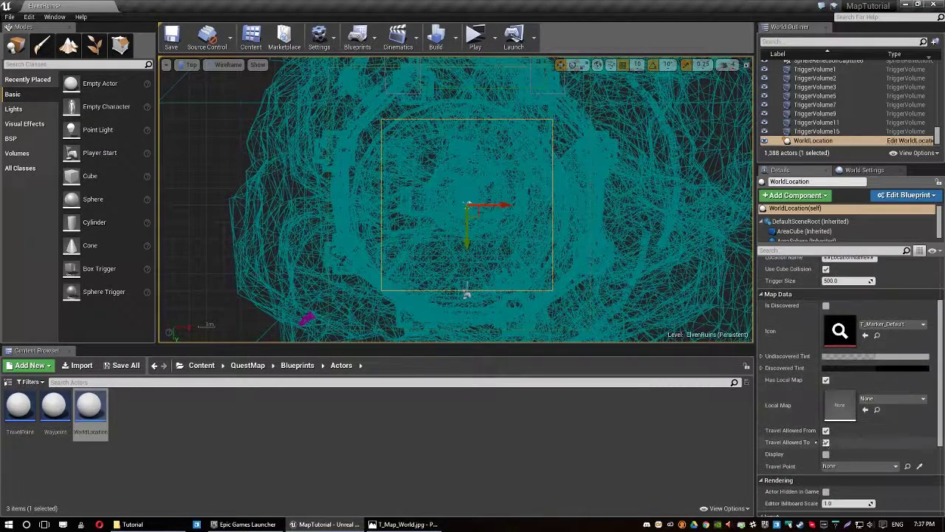
scroll(844, 414, "up", 2)
scroll(840, 330, "down", 4)
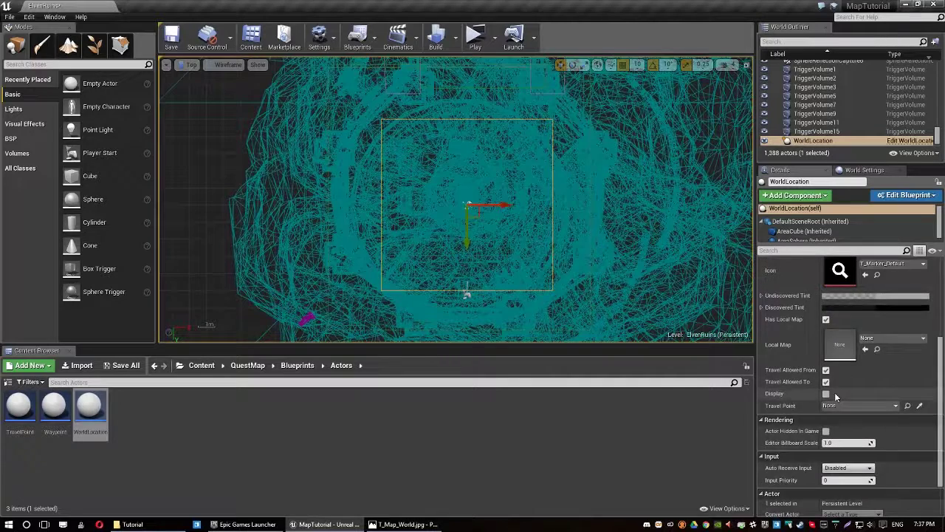
scroll(840, 330, "up", 3)
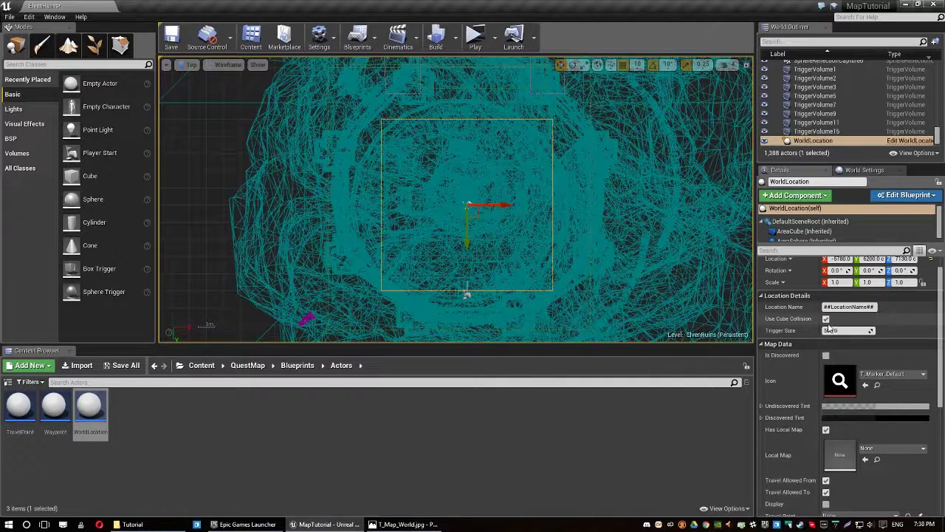
left_click(826, 319)
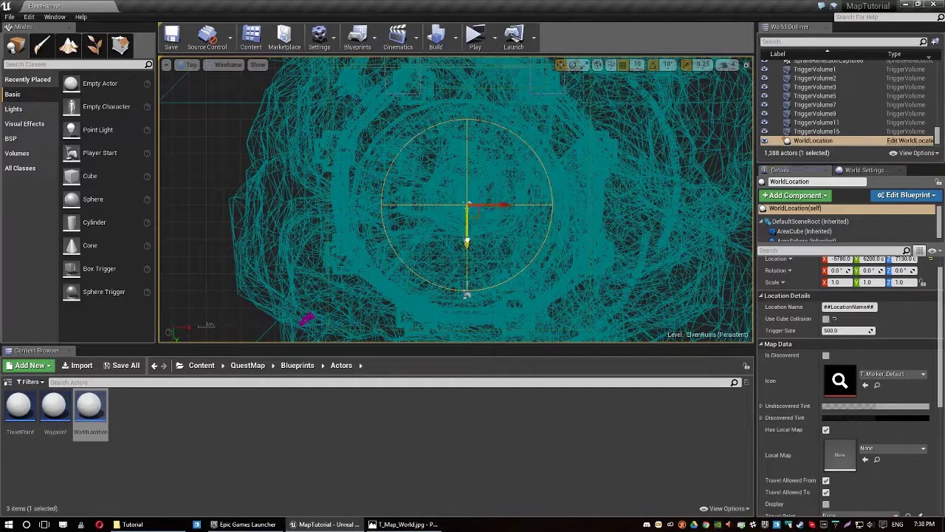
left_click(467, 241)
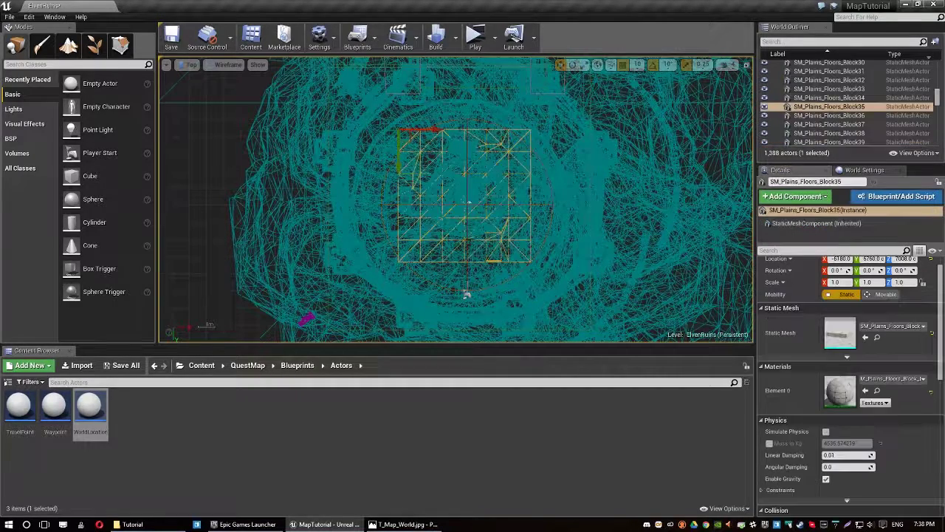
left_click(466, 294)
left_click(467, 294)
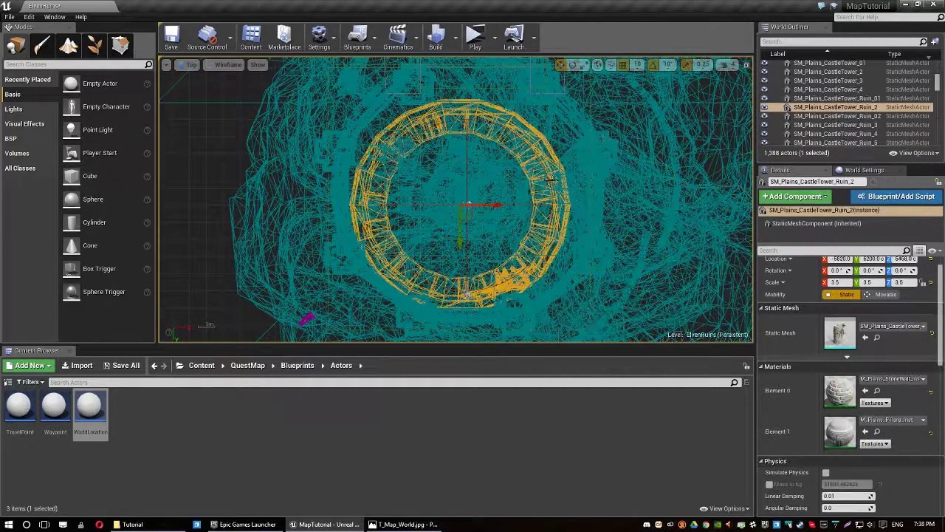
scroll(851, 103, "down", 10)
left_click(871, 119)
key("End")
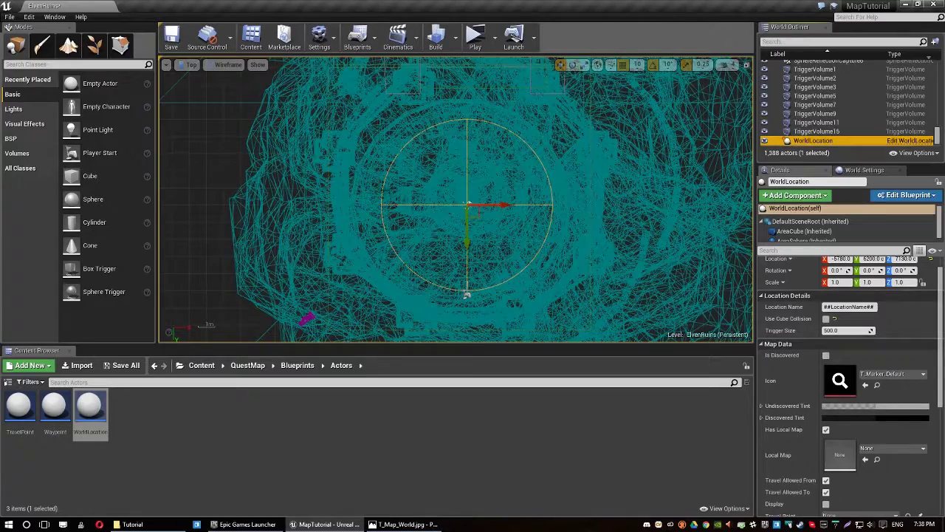
Step: Restore the four-view layout and set WorldLocation's Trigger Size, trying 1000 first and settling on 800
left_click(746, 65)
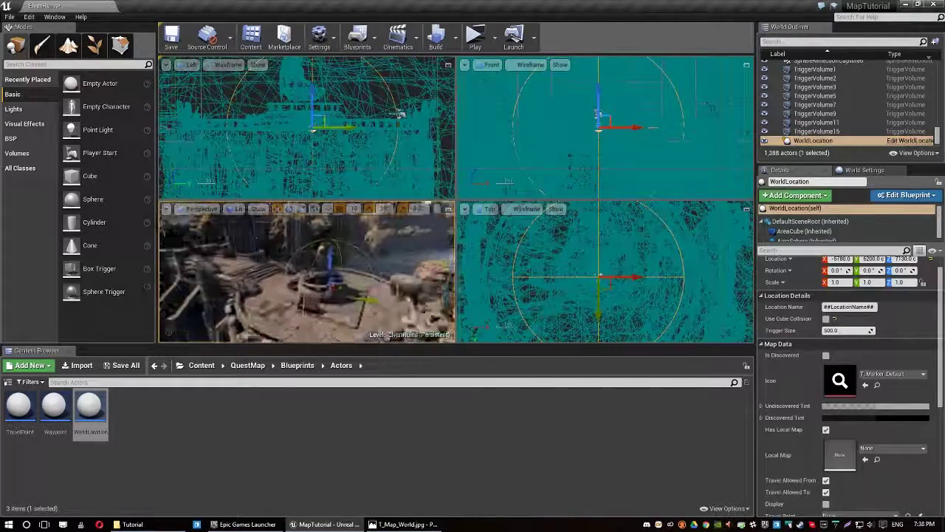
left_click(849, 332)
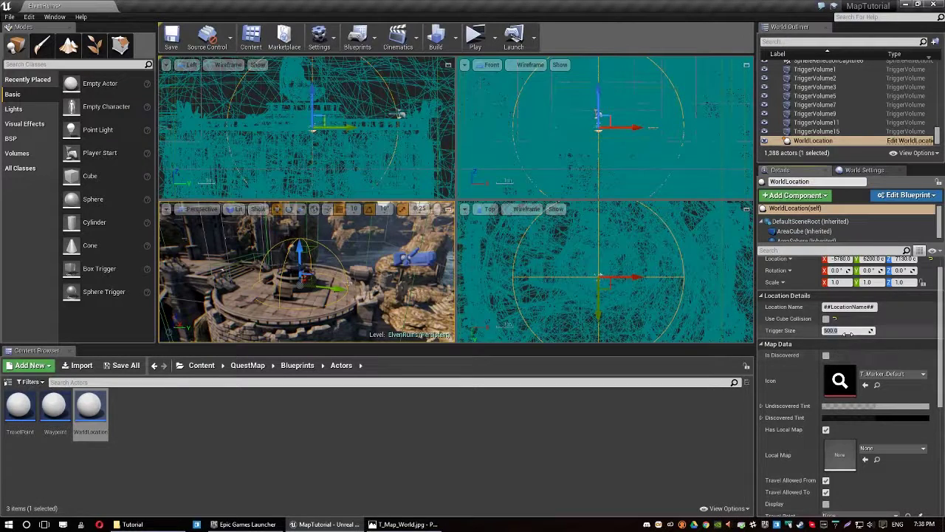
type("1000")
key("Return")
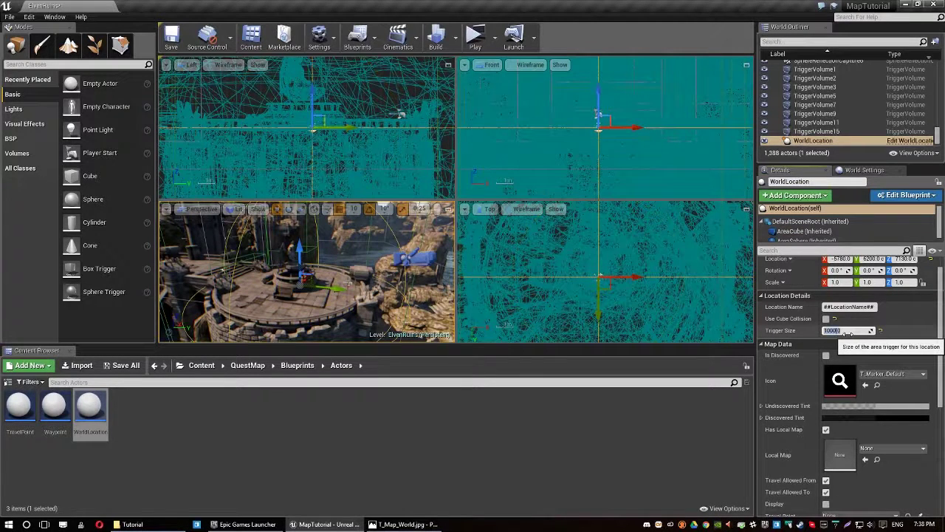
type("8000")
key("Return")
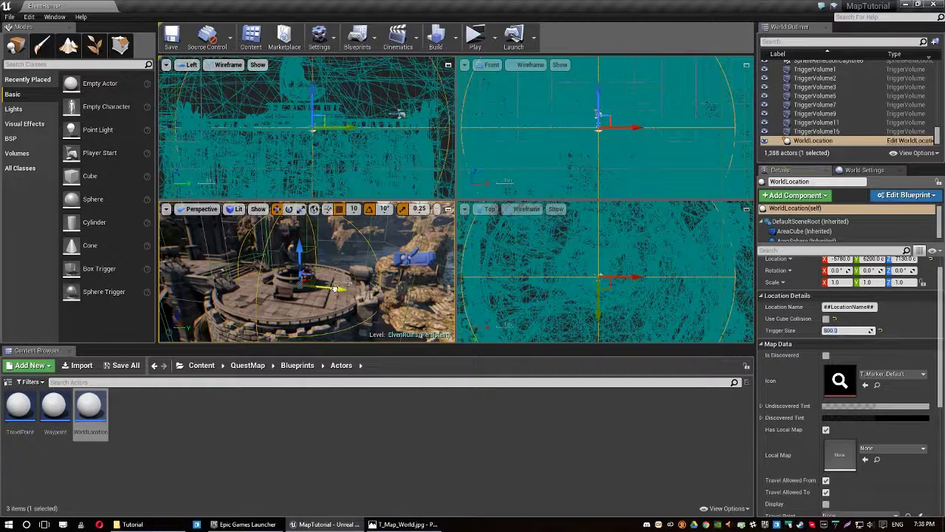
Step: Move WorldLocation along the Y axis to 6070 and set its Location Name to Angel Platform
left_click_drag(335, 288, 322, 287)
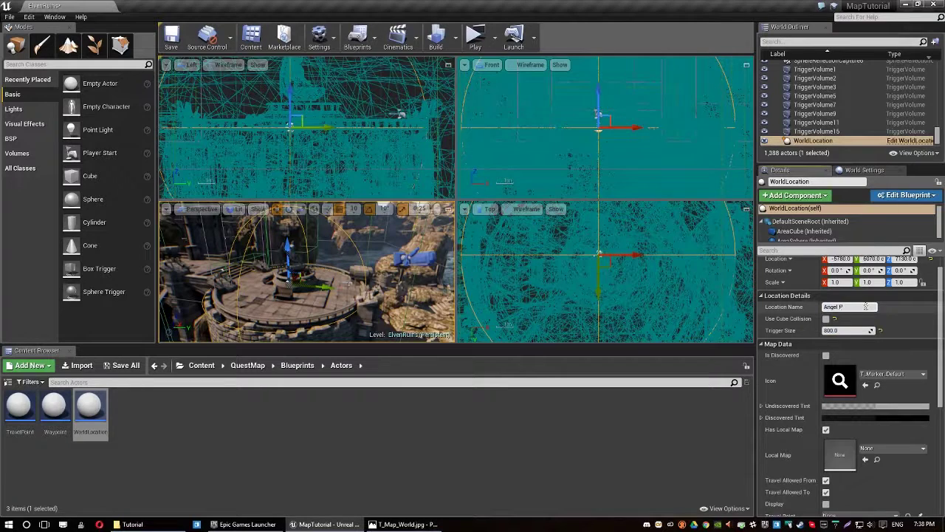
key("Return")
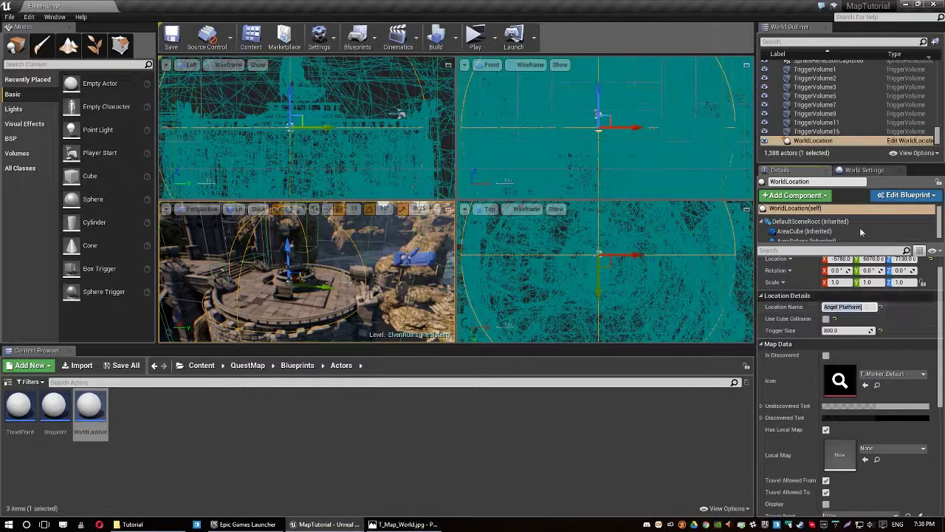
Step: Set the Angel Platform location's Discovered Tint to red and its Local Map texture to FirstPersonCrosshair
scroll(895, 354, "down", 1)
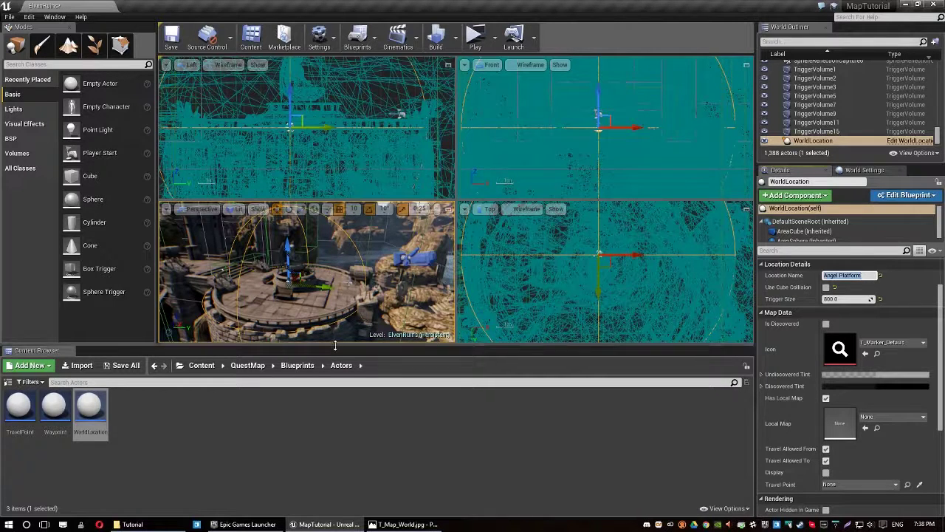
left_click(888, 385)
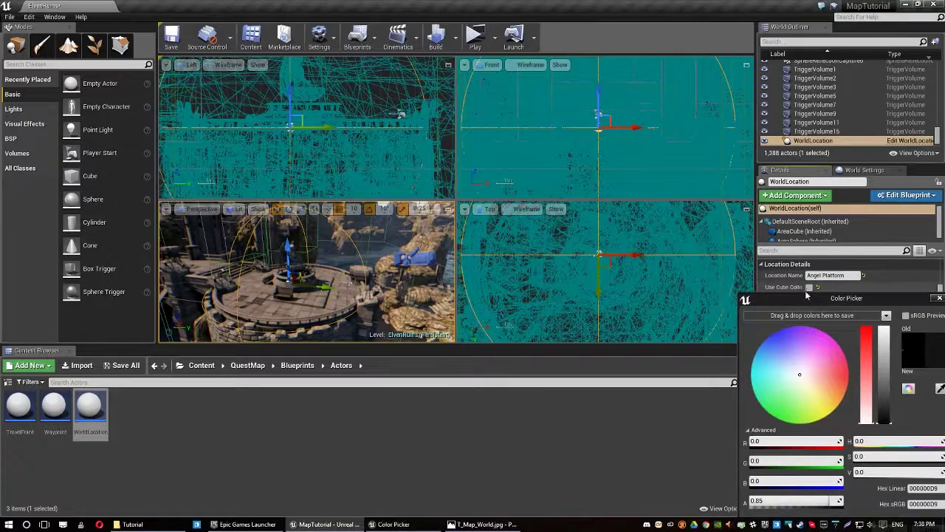
left_click_drag(819, 298, 762, 283)
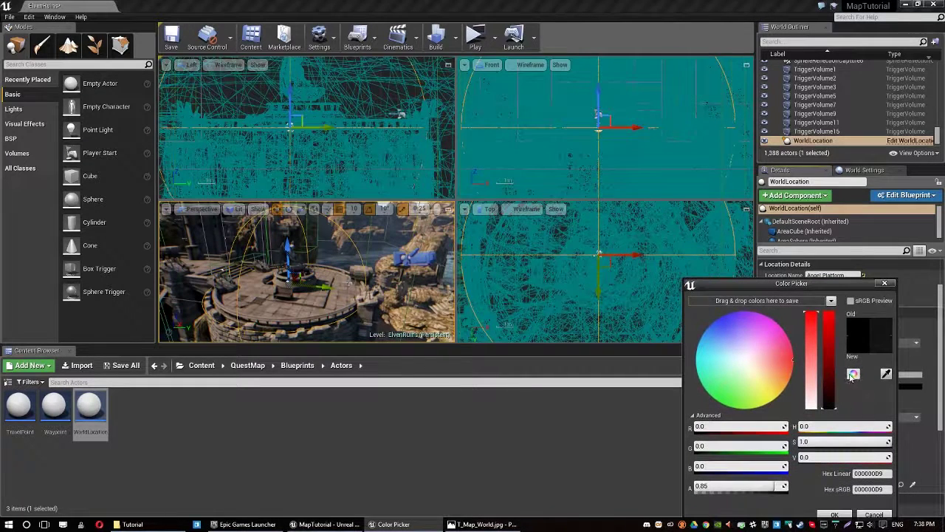
left_click_drag(819, 456, 849, 457)
left_click(832, 514)
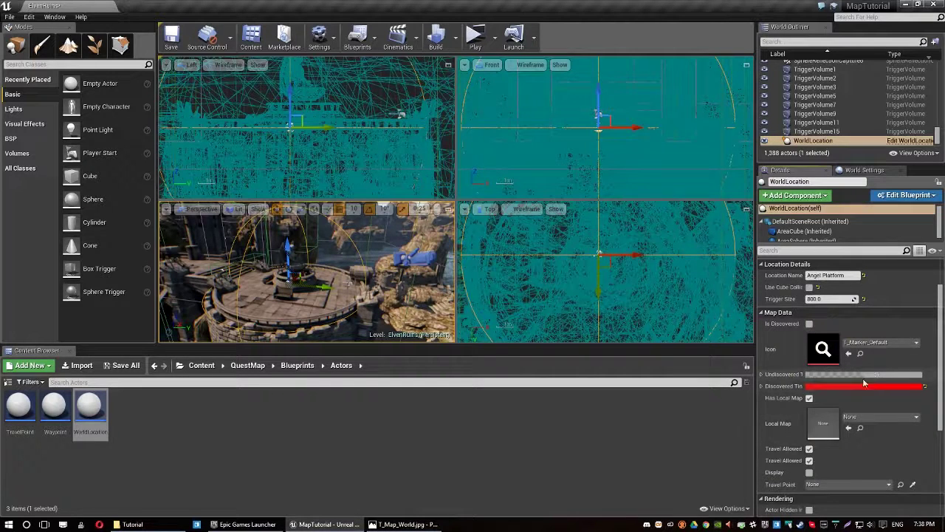
left_click(870, 417)
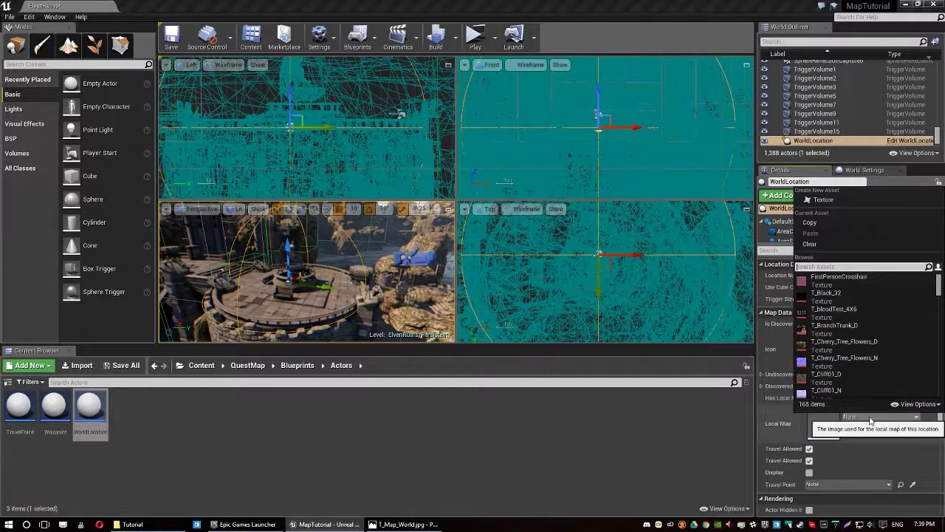
left_click(875, 278)
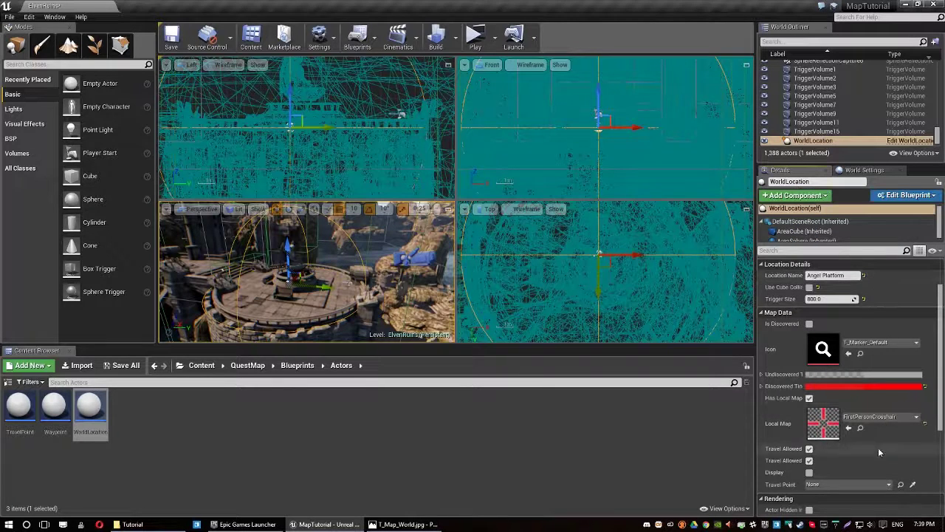
Step: Play the level, view the Angel Platform's local map, and walk the character away from the platform
scroll(898, 470, "down", 3)
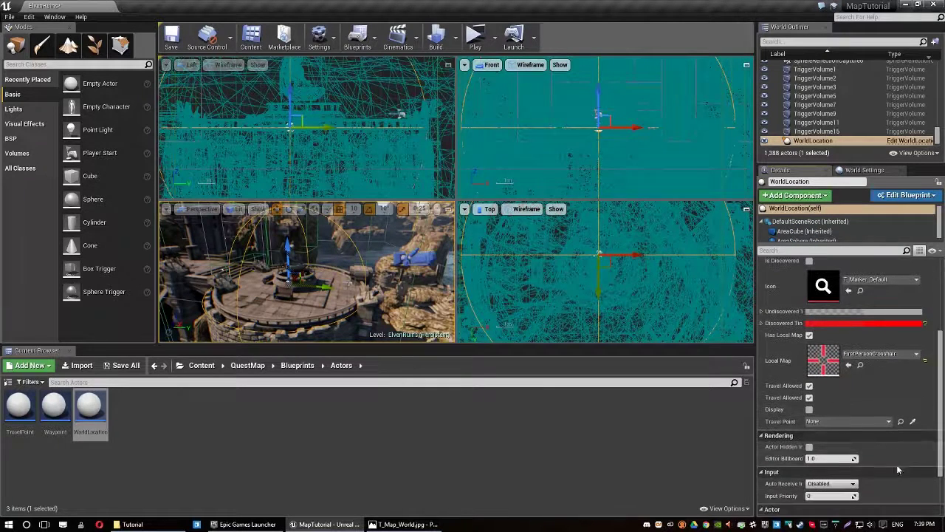
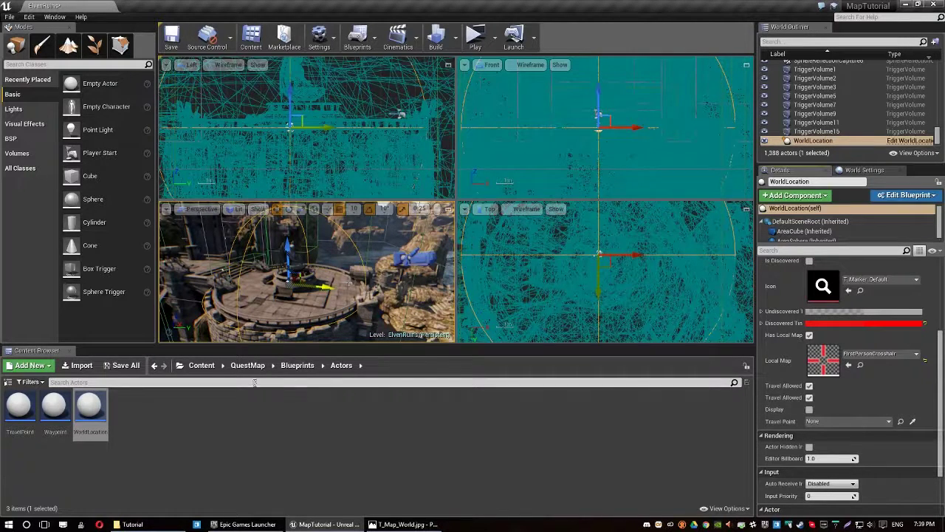
key("w")
right_click_drag(264, 253, 265, 252)
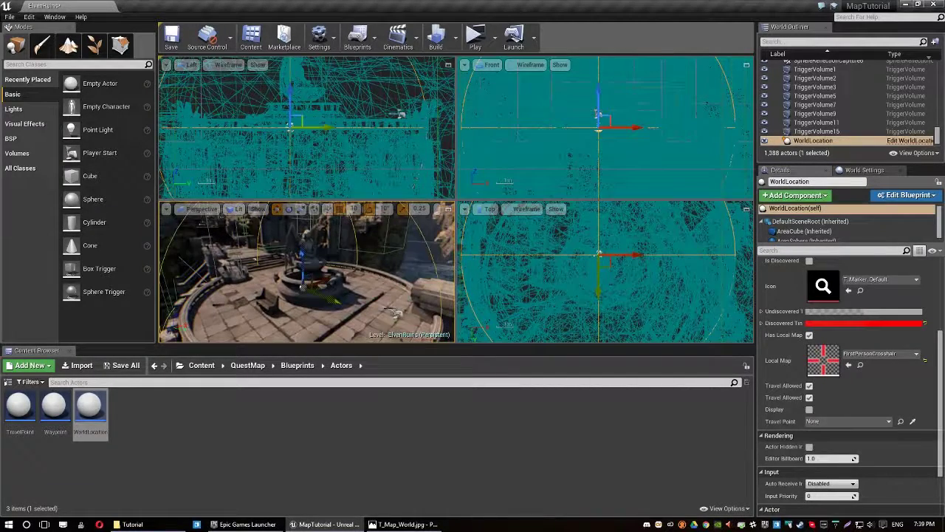
right_click_drag(325, 260, 325, 260)
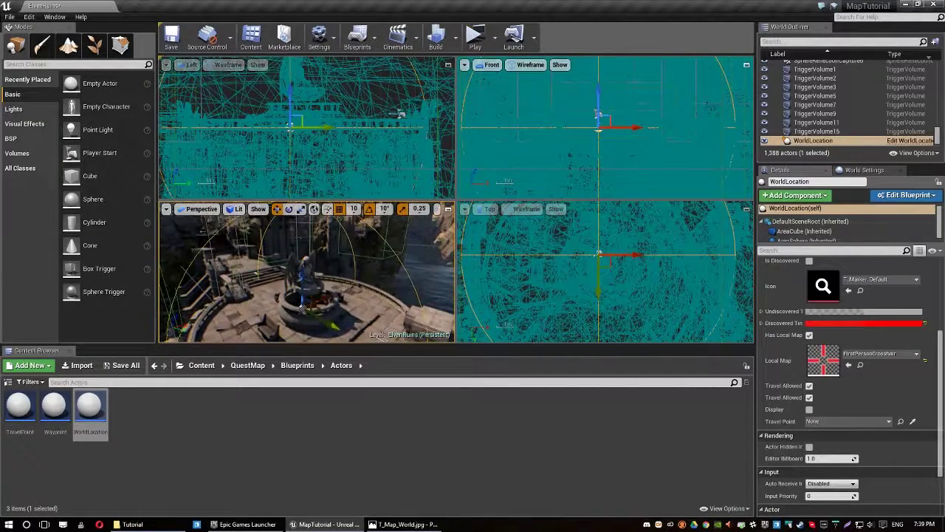
left_click(476, 39)
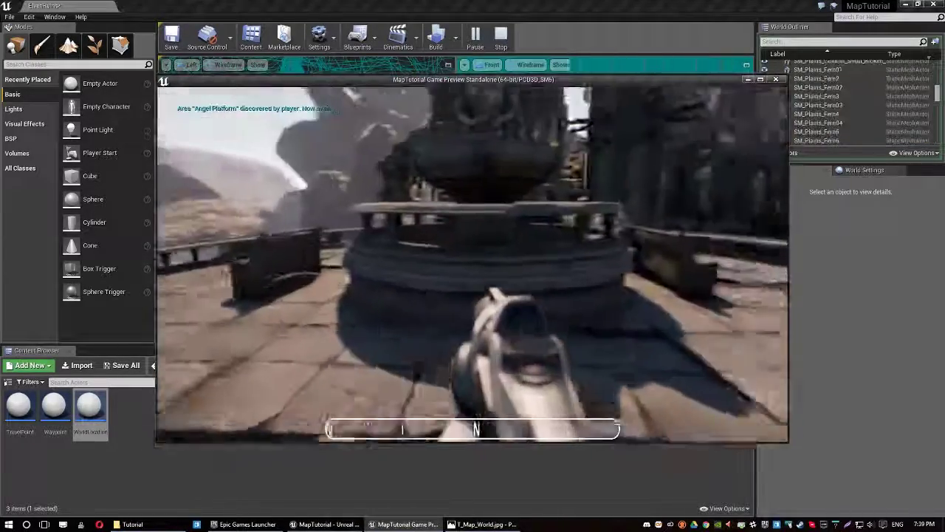
key("m")
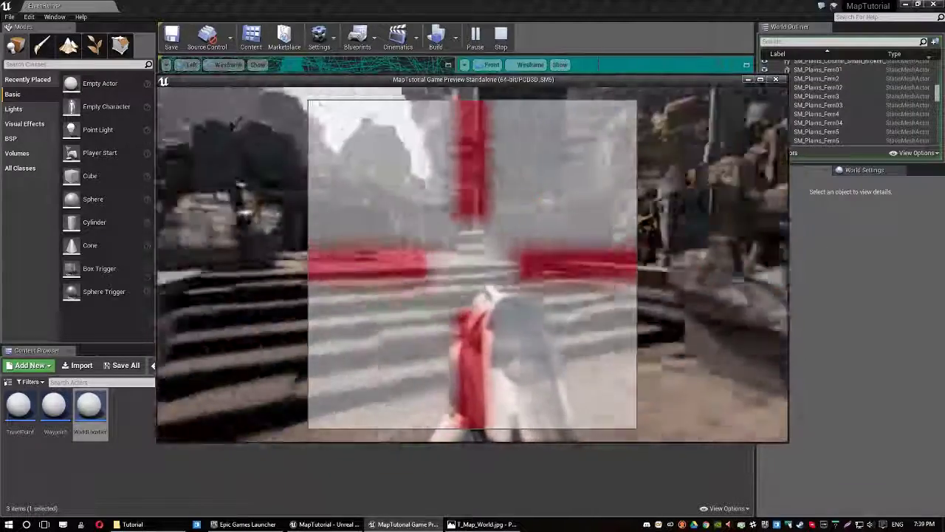
key("w")
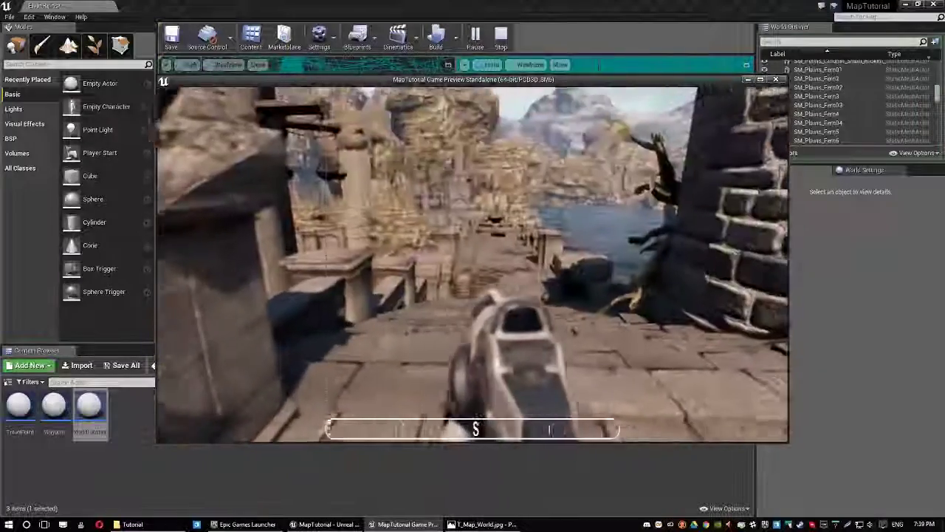
Step: Open the in-game world map, fast travel to the Angel Platform marker, and end the play session
key("m")
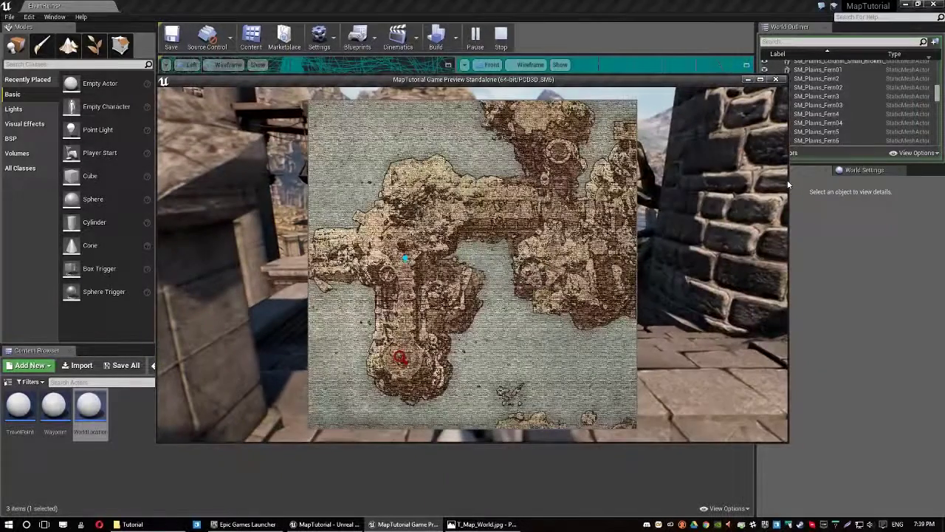
left_click(406, 360)
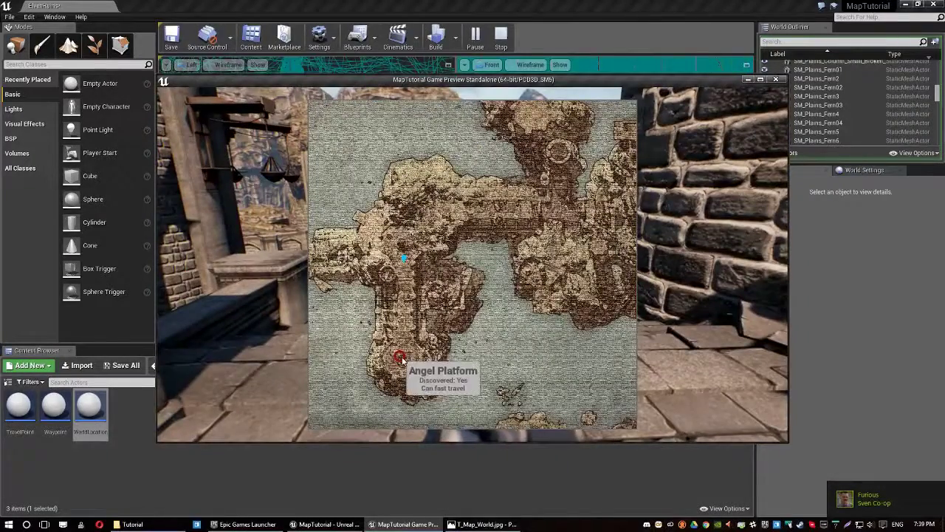
left_click(399, 358)
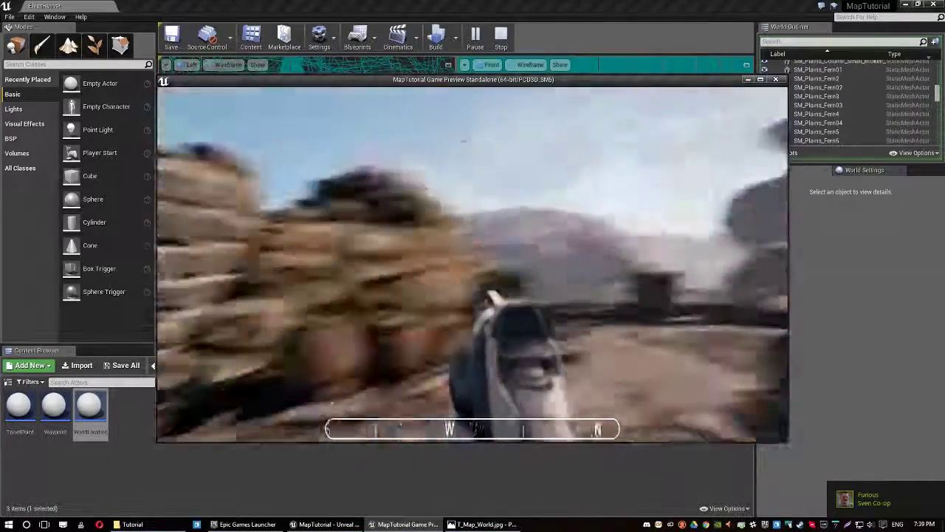
key("Escape")
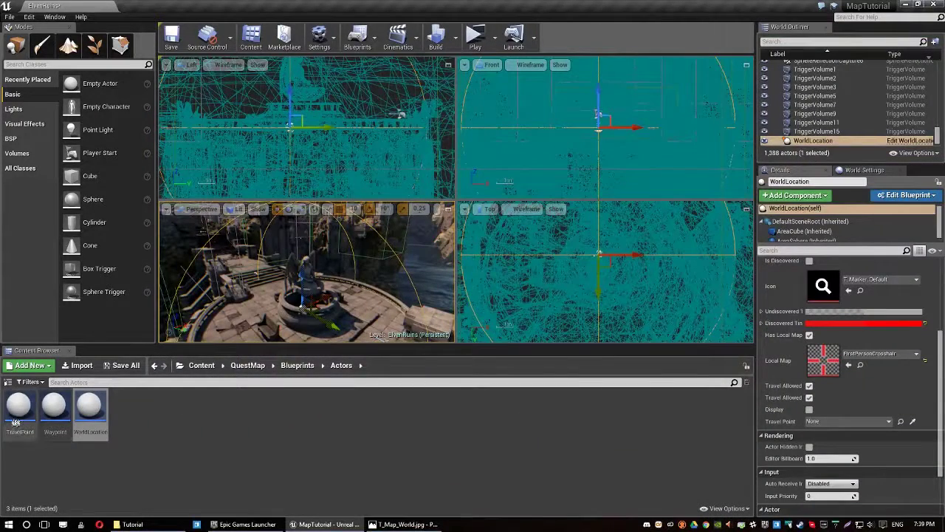
Step: Place a TravelPoint actor on the platform floor beside the angel fountain and shift it along Y to 6620
left_click_drag(20, 407, 263, 288)
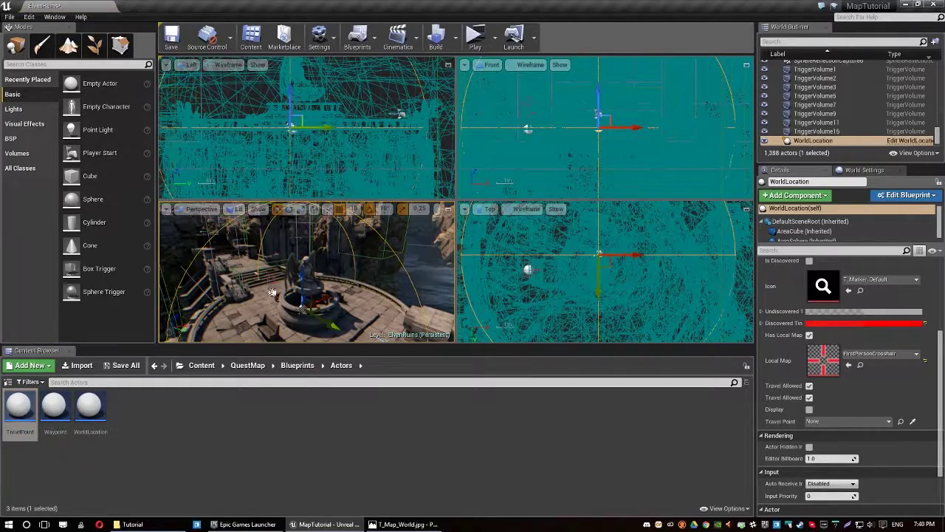
left_click_drag(378, 335, 378, 330)
key("f")
left_click(448, 209)
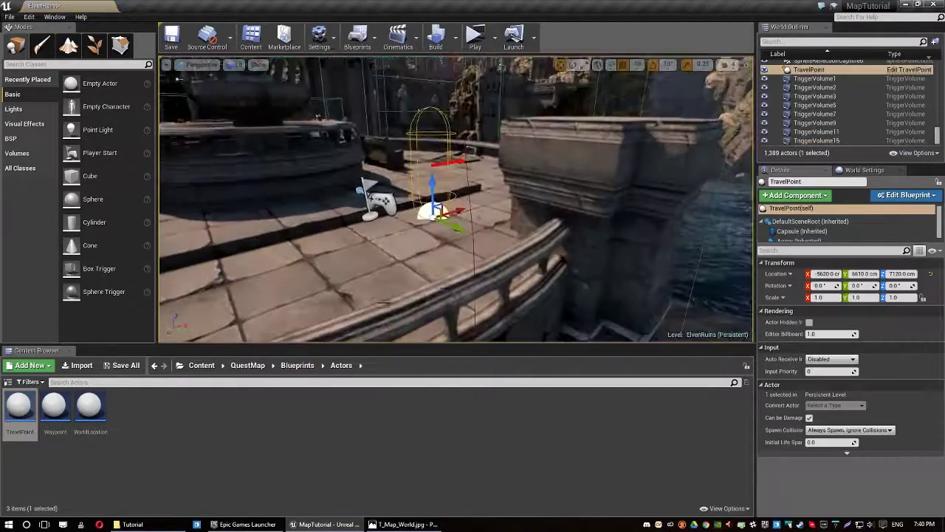
left_click_drag(369, 243, 393, 226, "alt")
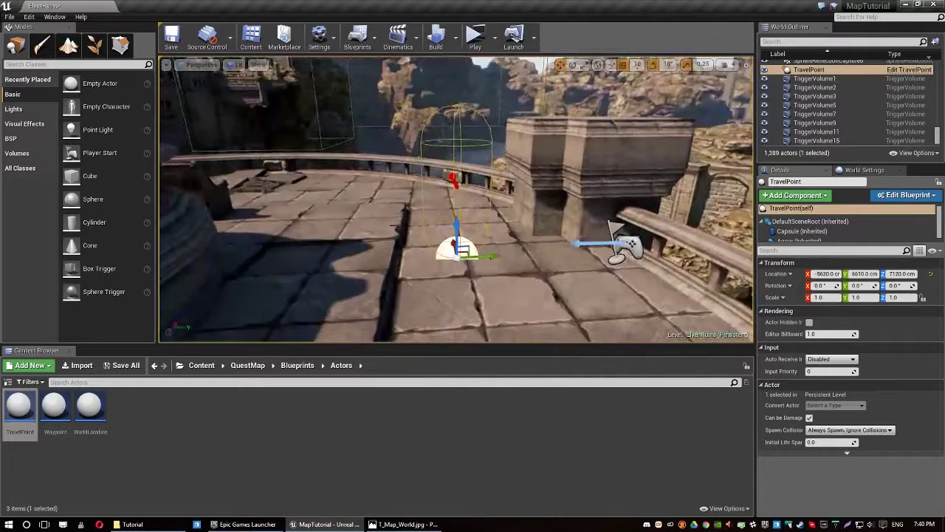
left_click_drag(499, 255, 509, 255)
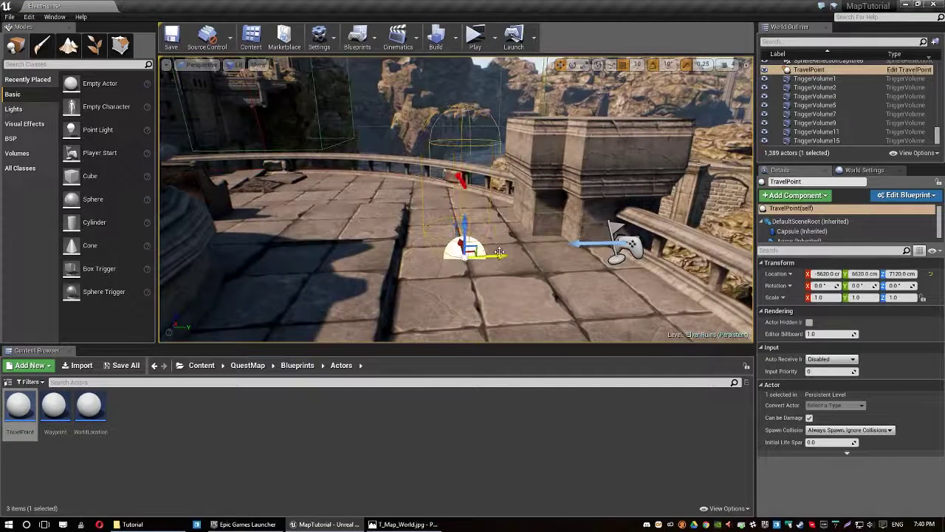
Step: Rotate the TravelPoint 90° about Z and move it to X -5760, Y 6680, restoring the four-view layout
key("e")
left_click_drag(422, 279, 491, 282)
key("w")
left_click_drag(458, 243, 480, 308)
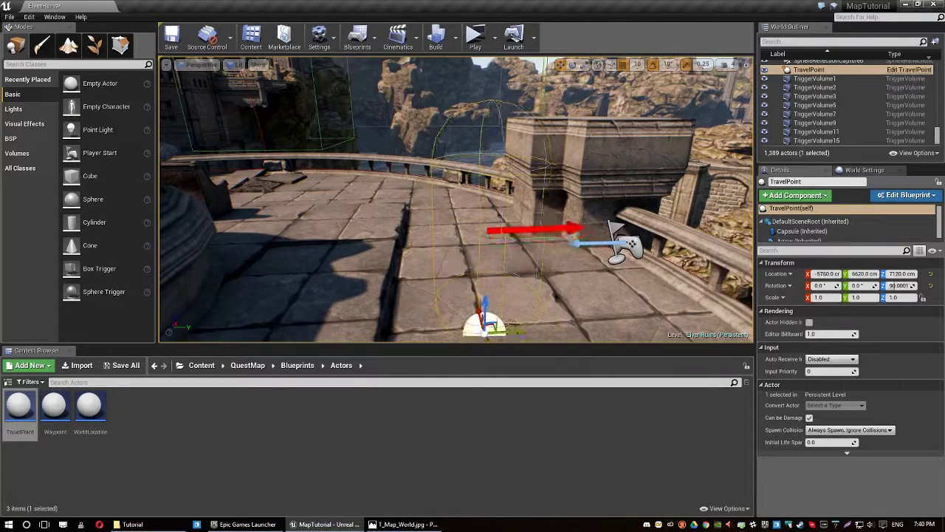
left_click_drag(526, 332, 582, 340)
left_click(746, 65)
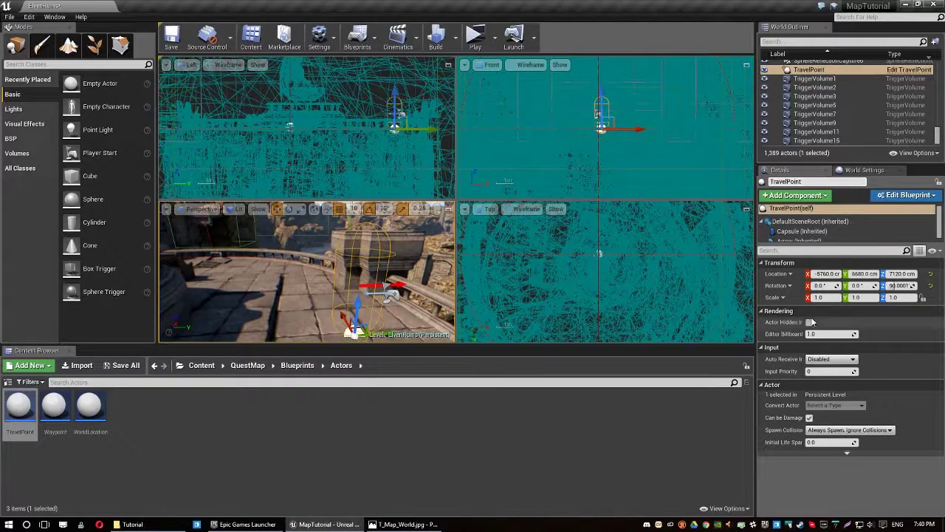
Step: Rename the TravelPoint actor as AngelTravelPoint
left_click(817, 70)
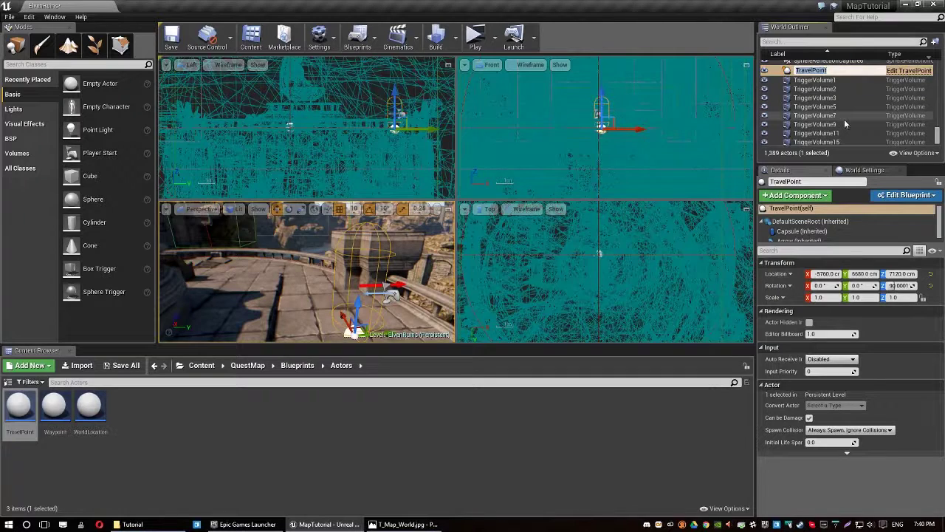
type("AngelTravelPoint")
key("Return")
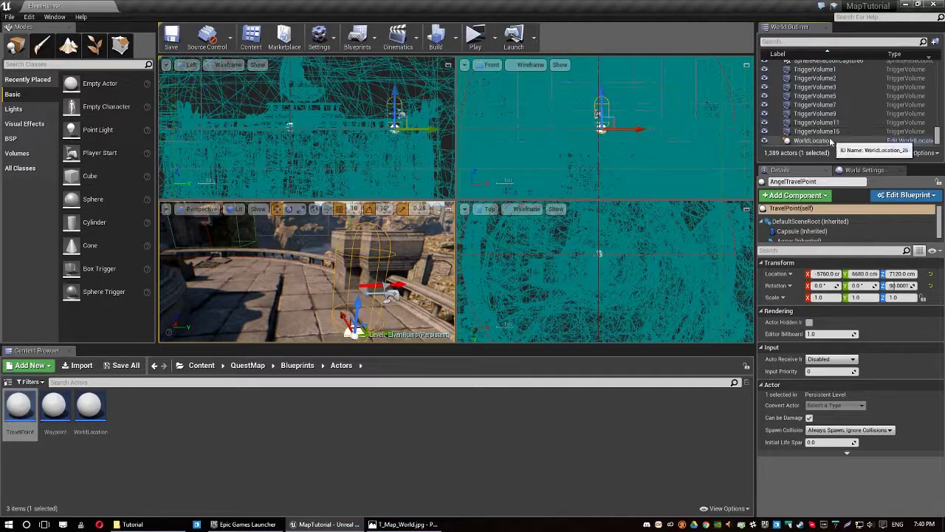
Step: Assign AngelTravelPoint as WorldLocation's Travel Point
left_click(820, 140)
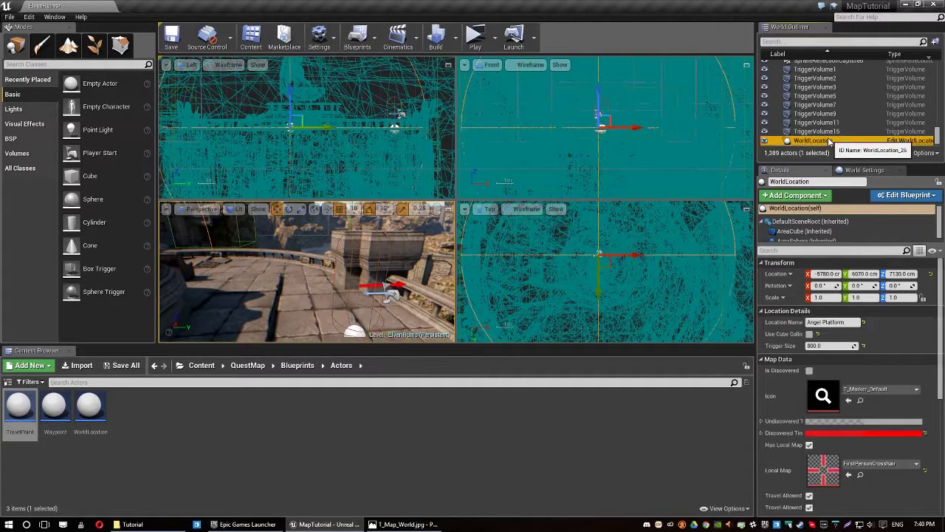
scroll(846, 443, "down", 3)
left_click(853, 453)
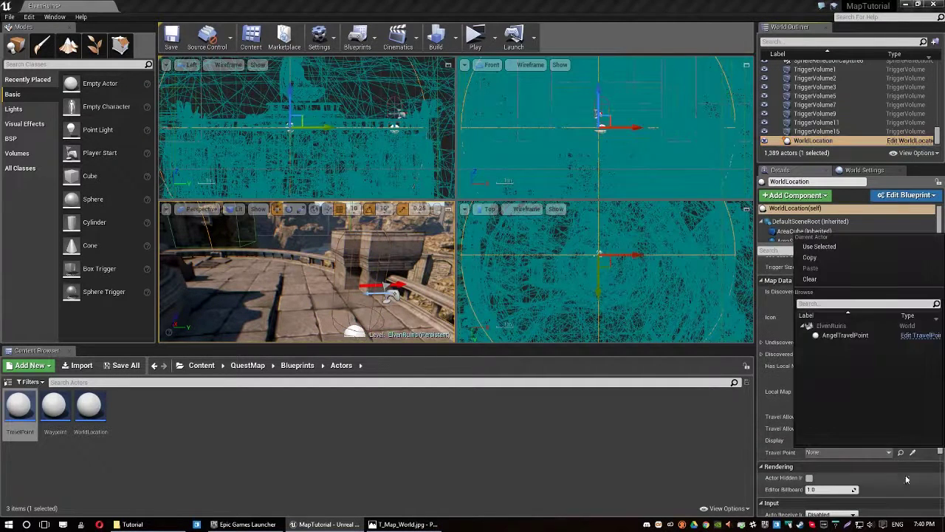
left_click(845, 335)
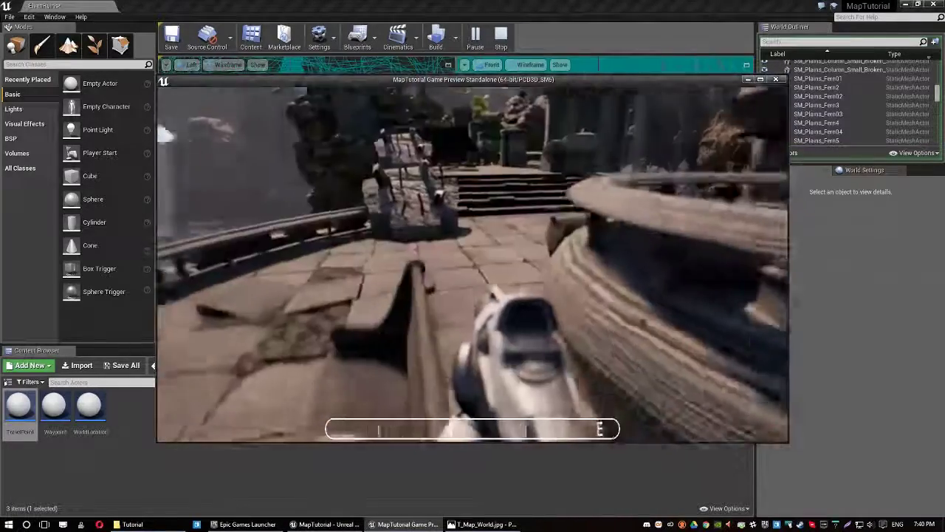
Step: Playtest fast travel by walking off the platform, travelling to Angel Platform from the world map, and ending the session
key("w")
key("w")
key("w")
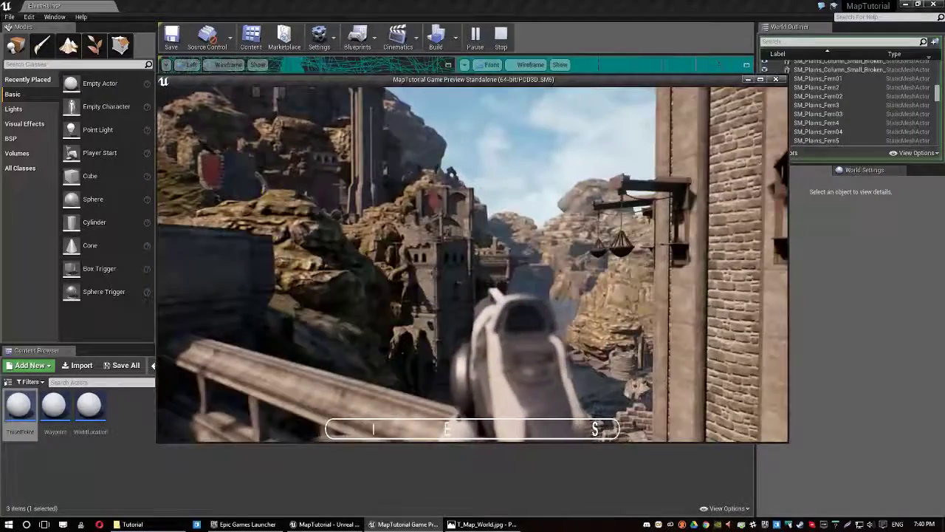
key("m")
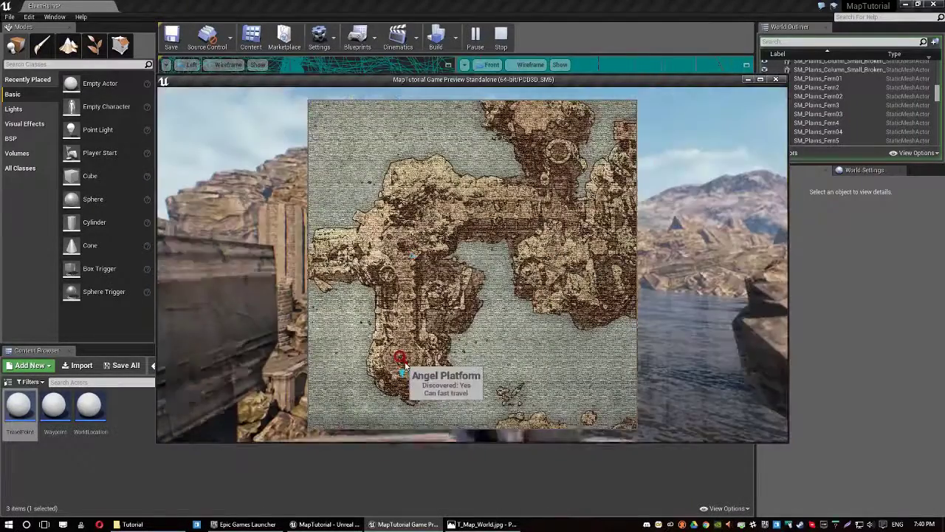
key("m")
key("w")
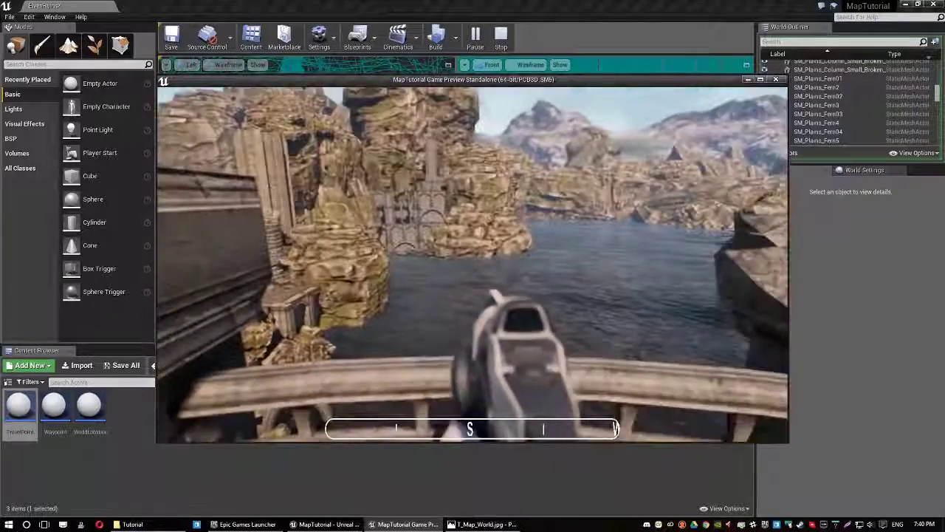
key("Escape")
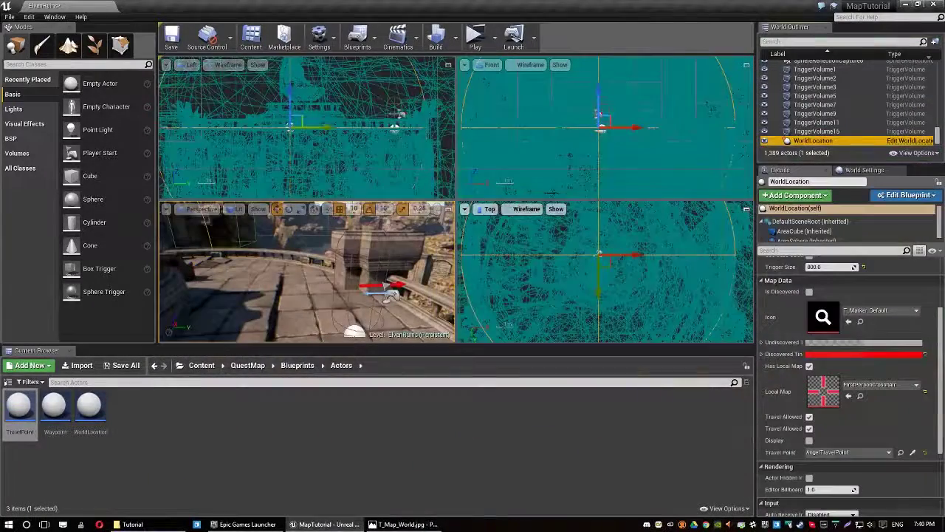
Step: Open the QuestMapController blueprint from the QuestMap Blueprints folder and examine its LocalMapManager and CompassManager component settings
key("F11")
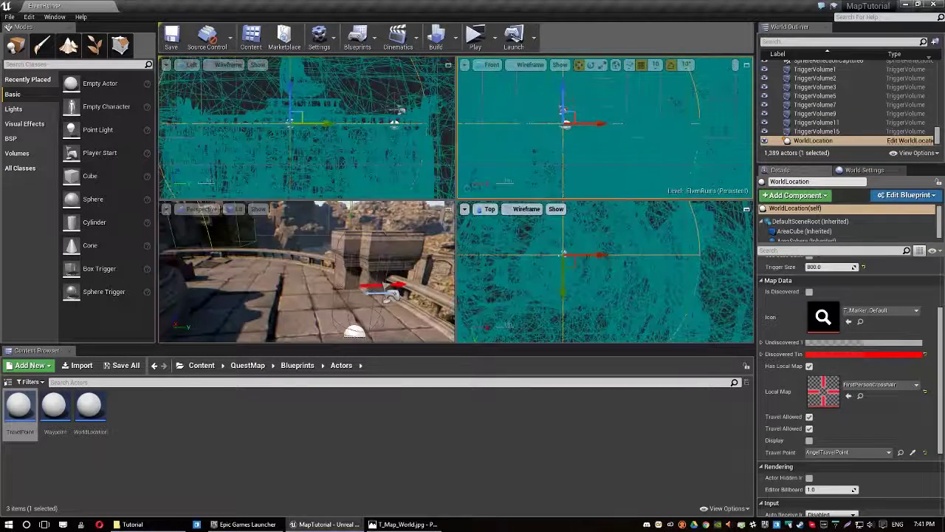
left_click(54, 410)
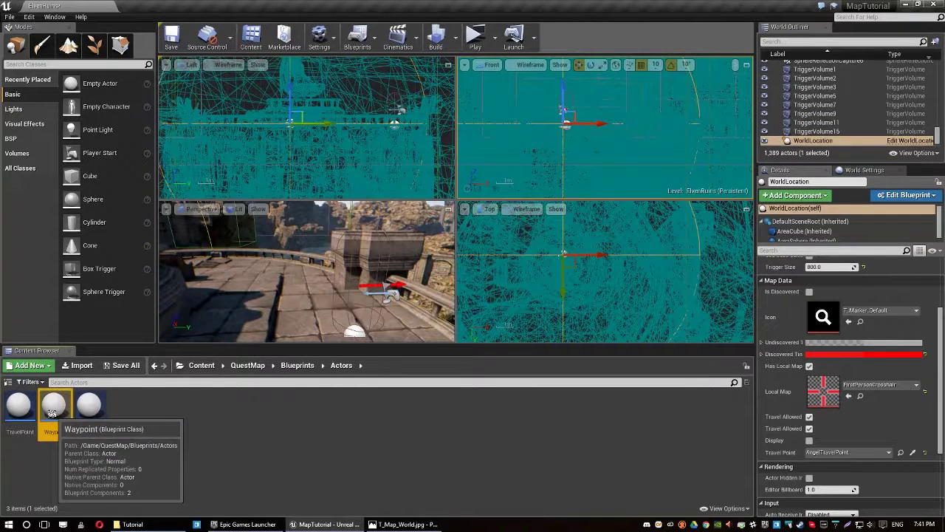
key("alt+Left")
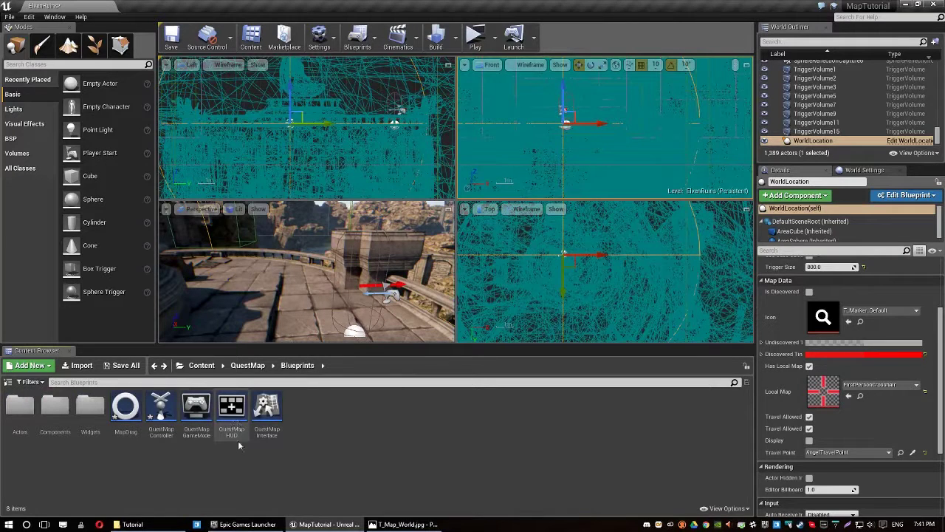
double_click(160, 415)
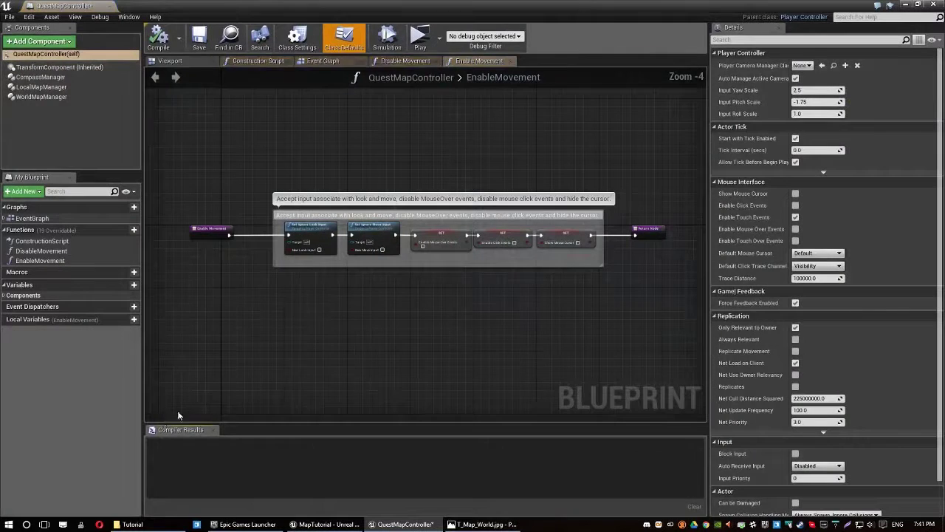
left_click(59, 87)
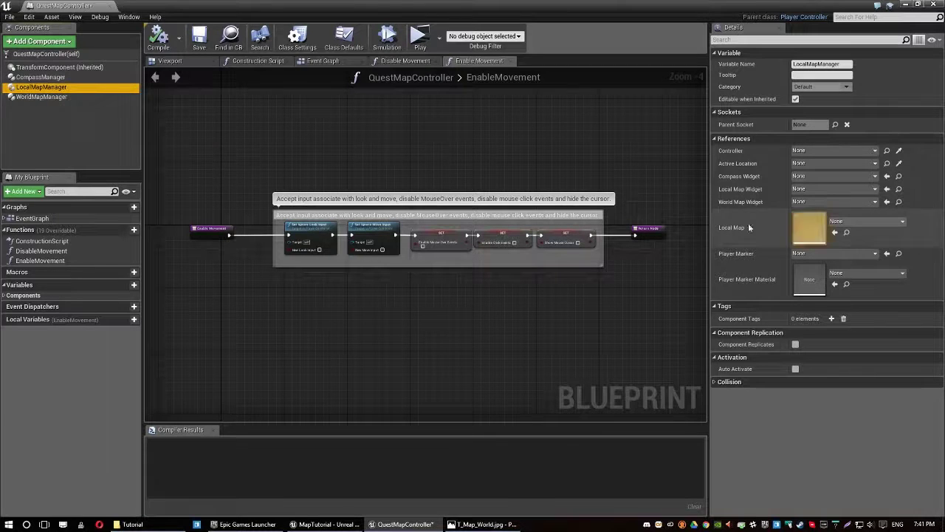
left_click(44, 77)
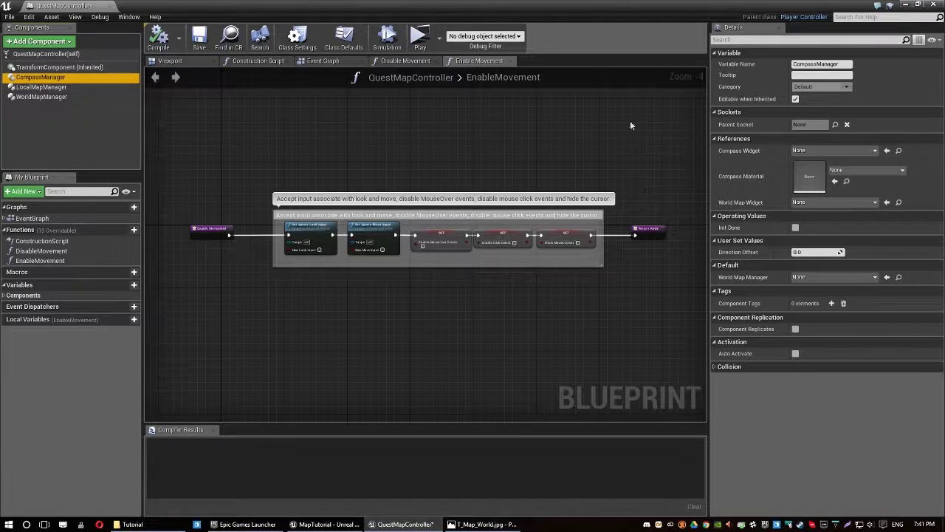
Step: Playtest the level to compare the compass heading with the player marker on the world map, and end the session
left_click(411, 53)
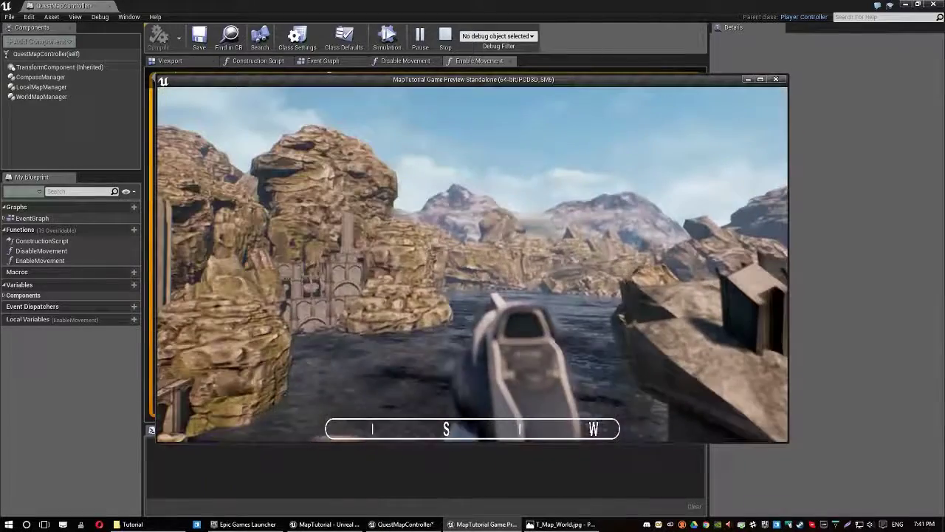
key("m")
key("m")
key("m")
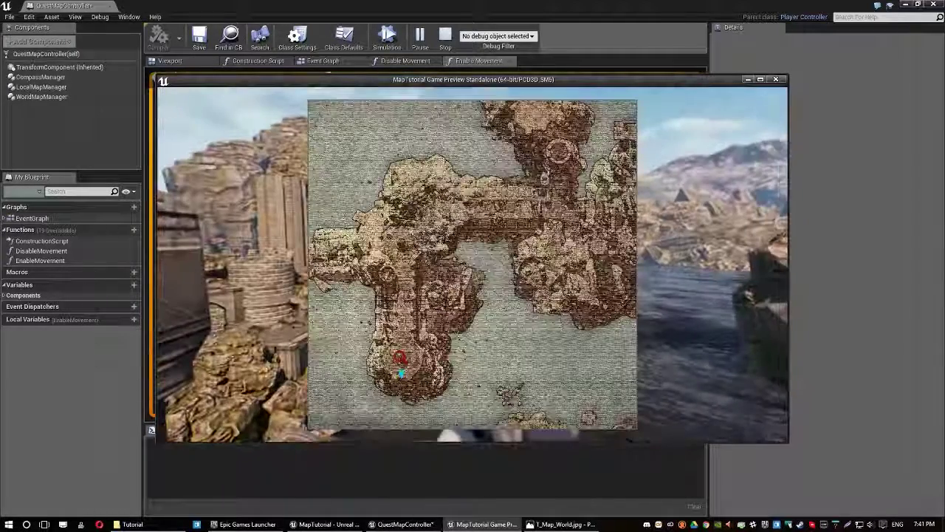
mouse_move(396, 360)
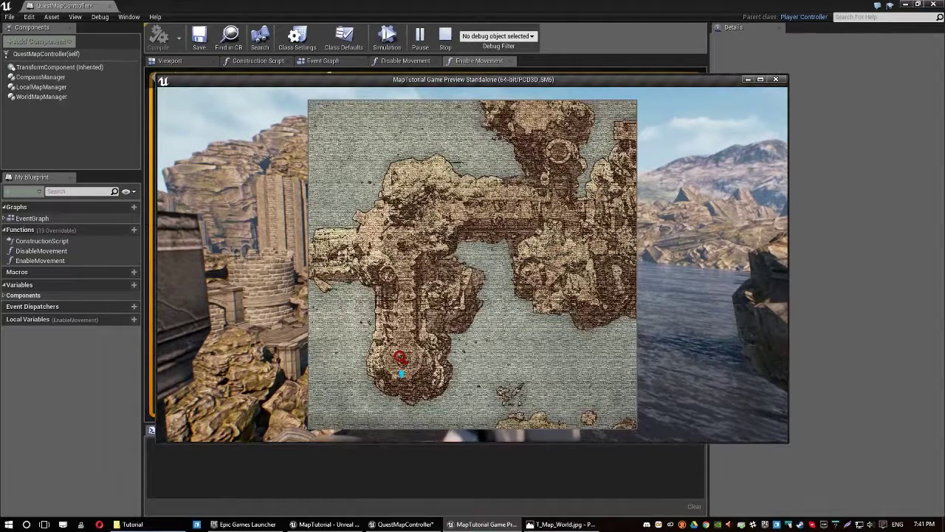
key("m")
key("Escape")
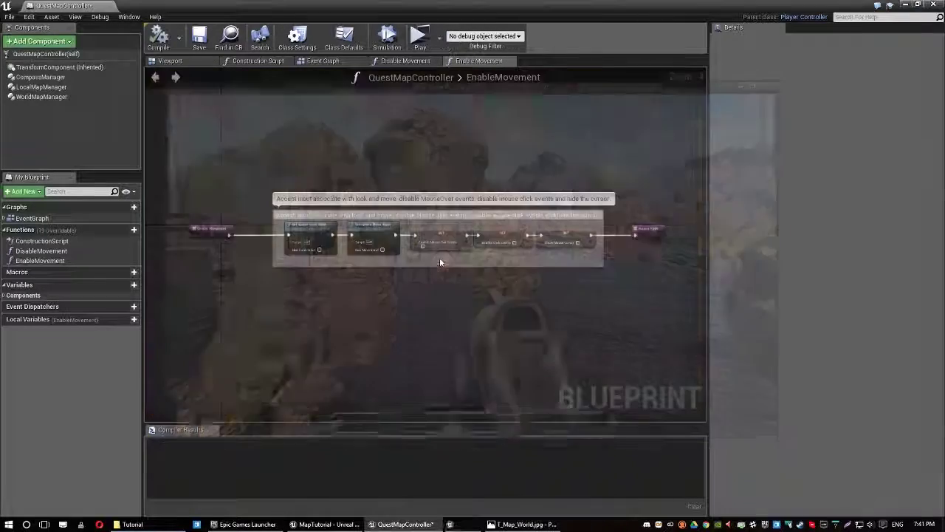
Step: Try a Direction Offset of 180 on the CompassManager component and playtest the compass heading against the world map
left_click(74, 78)
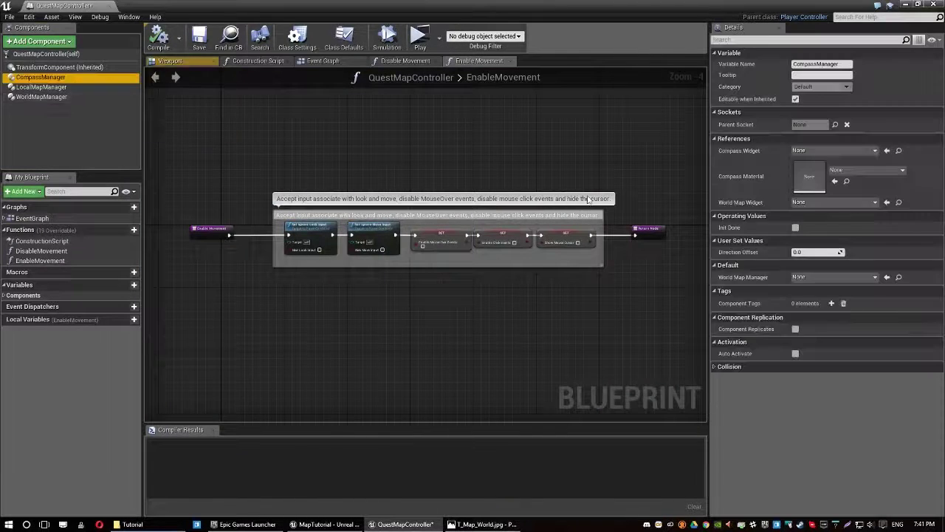
left_click(840, 252)
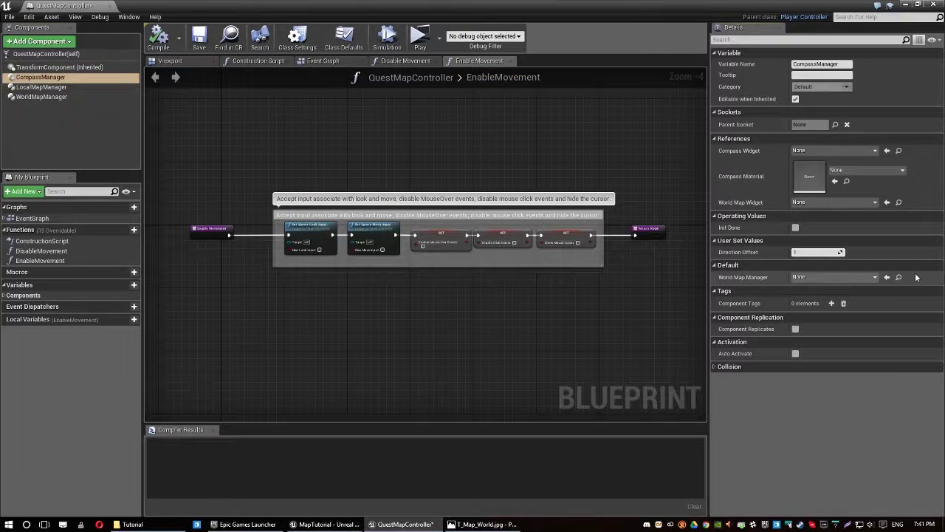
key("Return")
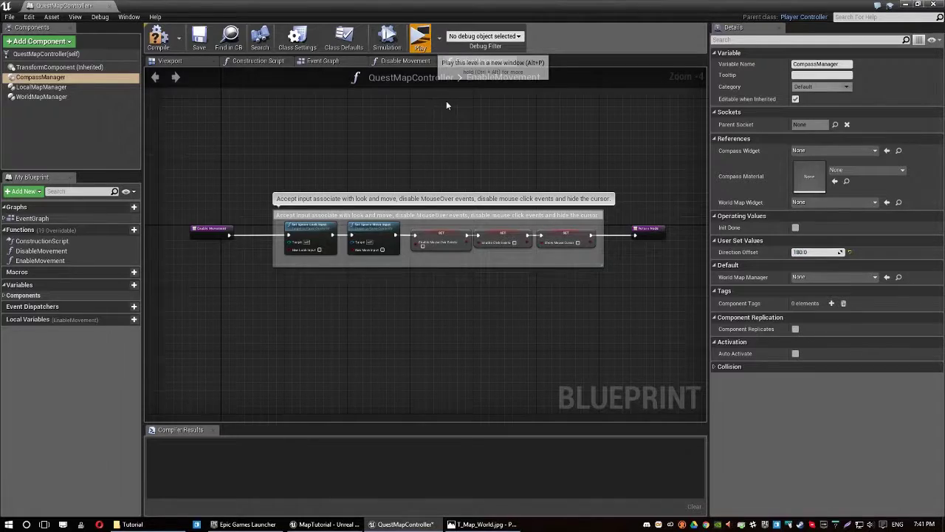
key("m")
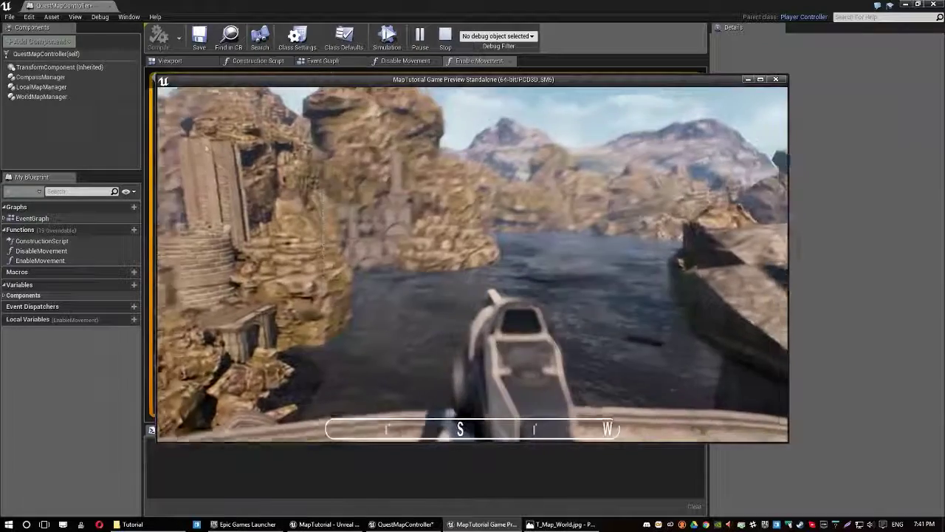
key("m")
key("m")
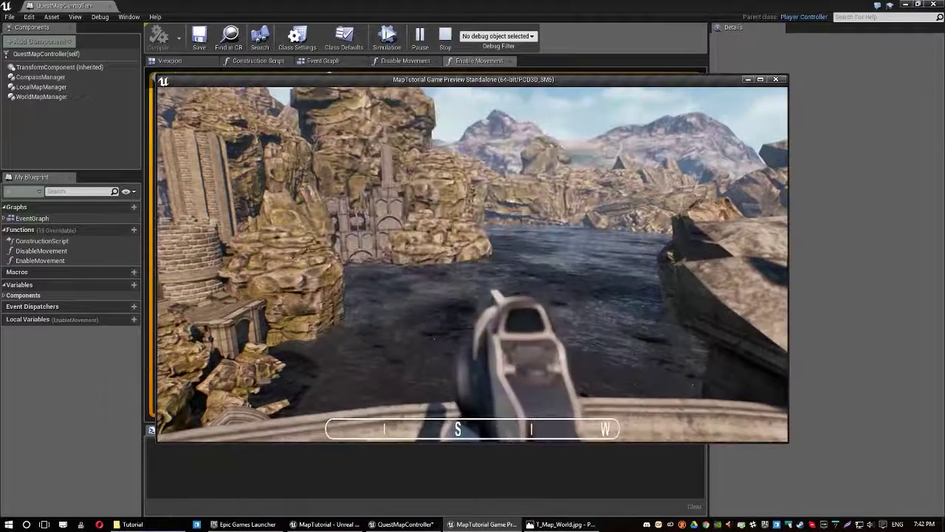
key("Escape")
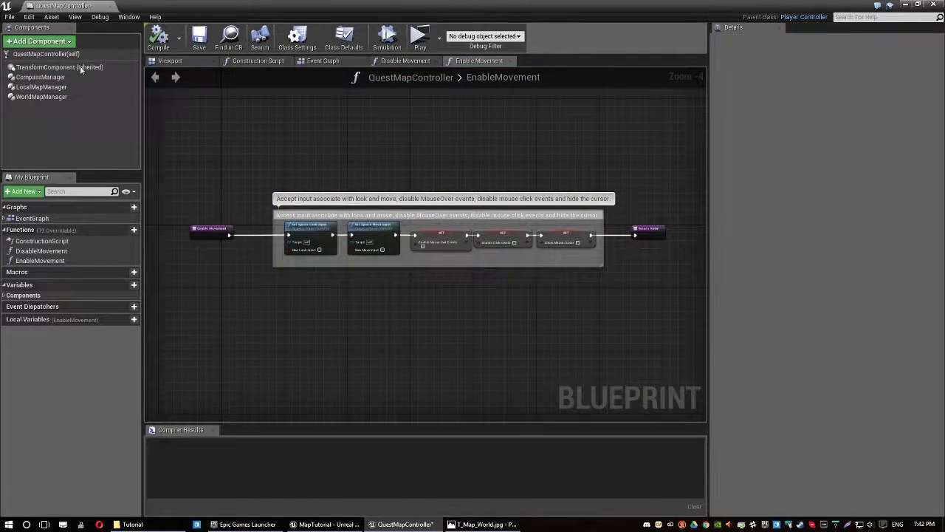
Step: Set CompassManager's Direction Offset to 0.25 and playtest the compass heading against the world map
left_click(40, 76)
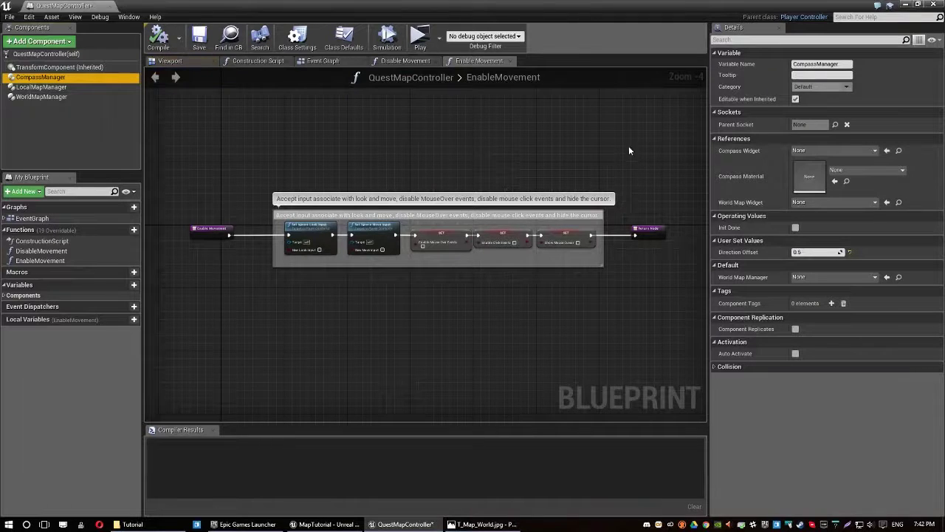
left_click(812, 251)
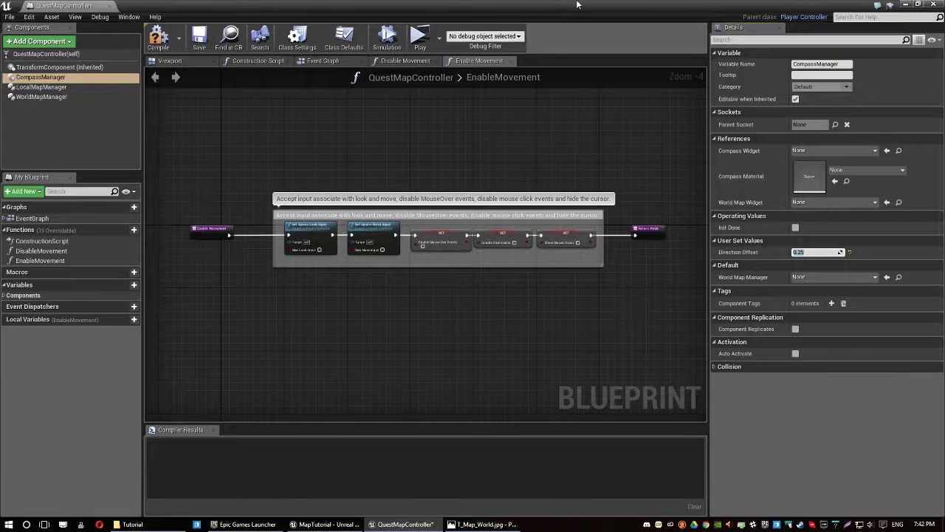
left_click(421, 40)
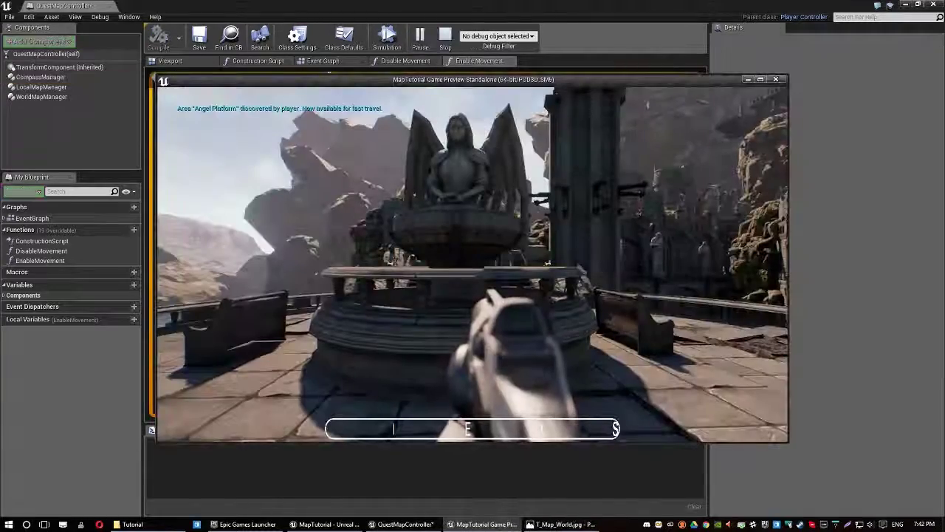
key("m")
key("m")
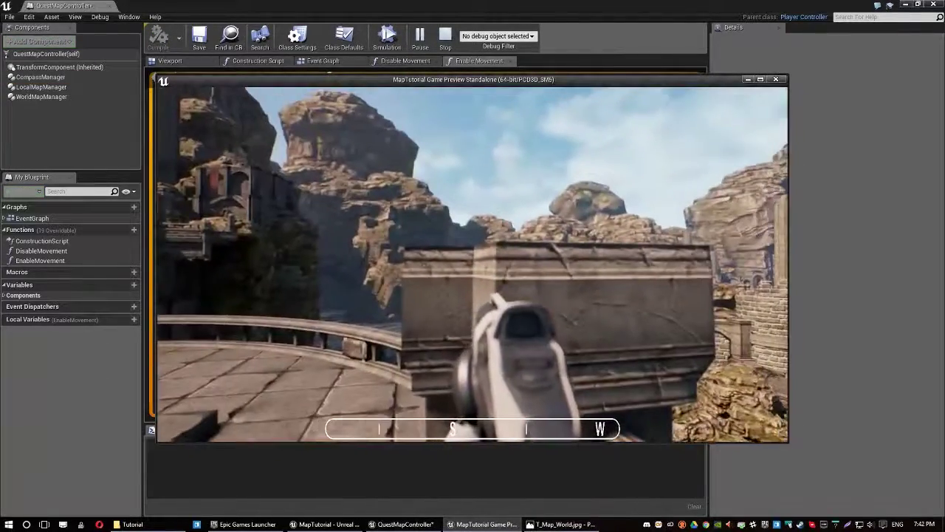
key("m")
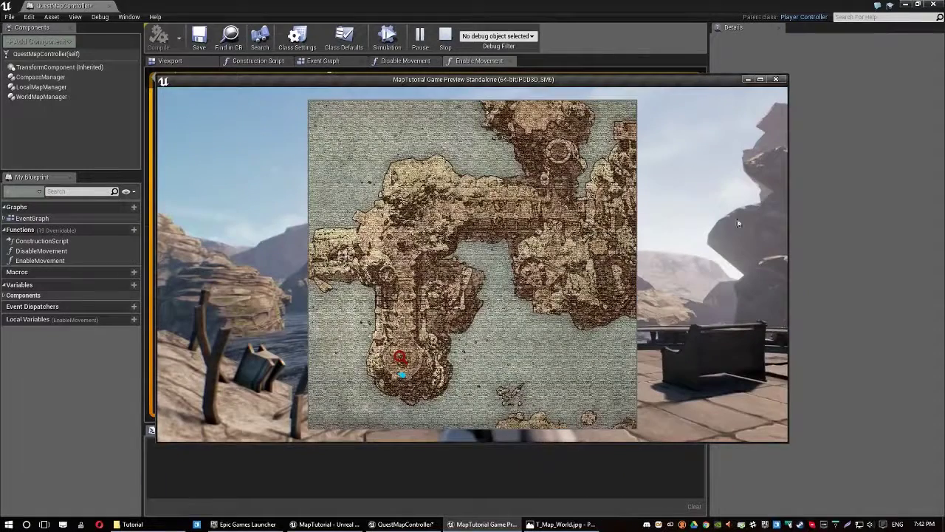
key("m")
key("Escape")
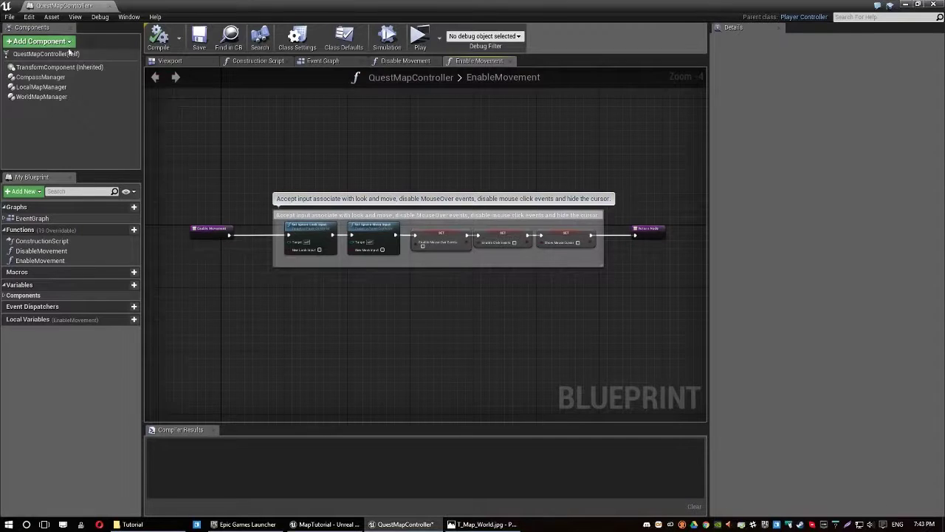
Step: Review the QuestMapController class defaults and close the blueprint
left_click(46, 54)
scroll(910, 376, "down", 2)
scroll(905, 381, "down", 1)
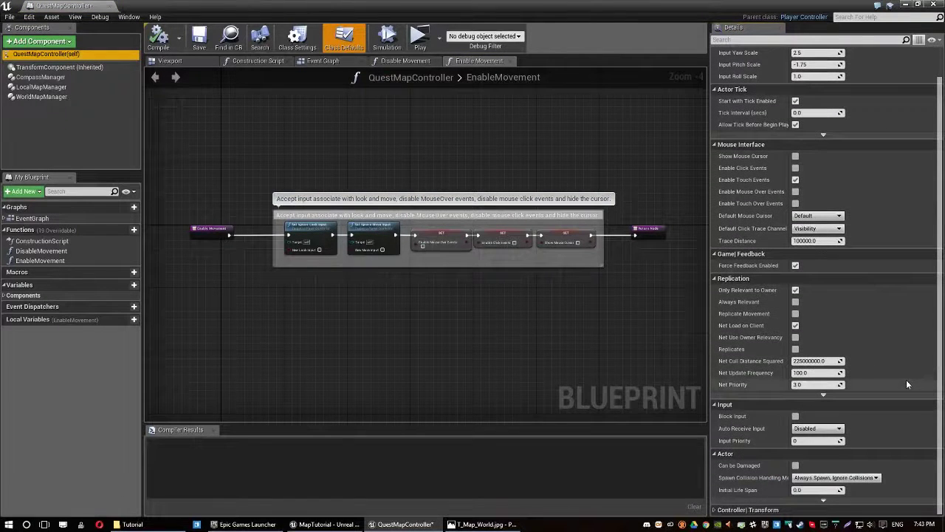
left_click(938, 4)
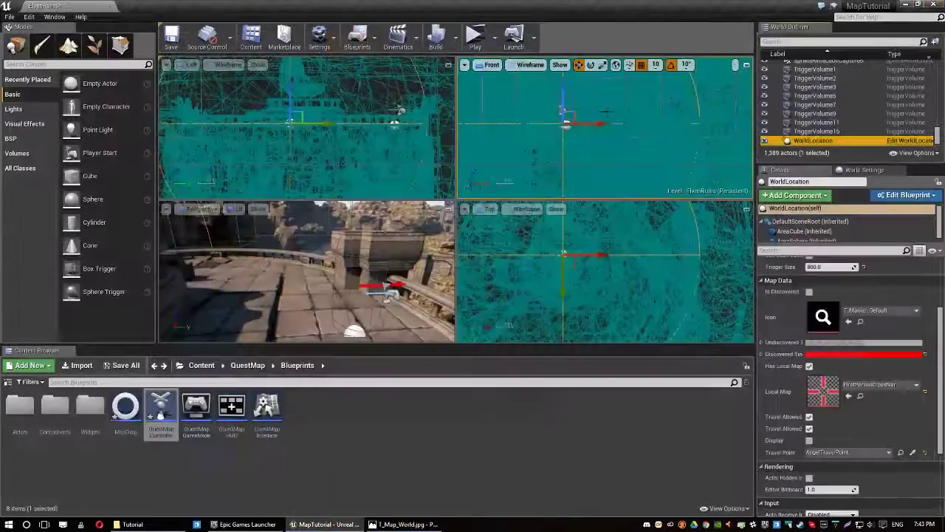
Step: Open the MI_Compass material instance from the QuestMap Materials UI folder, checking the base materials in BaseMats on the way
left_click(186, 485)
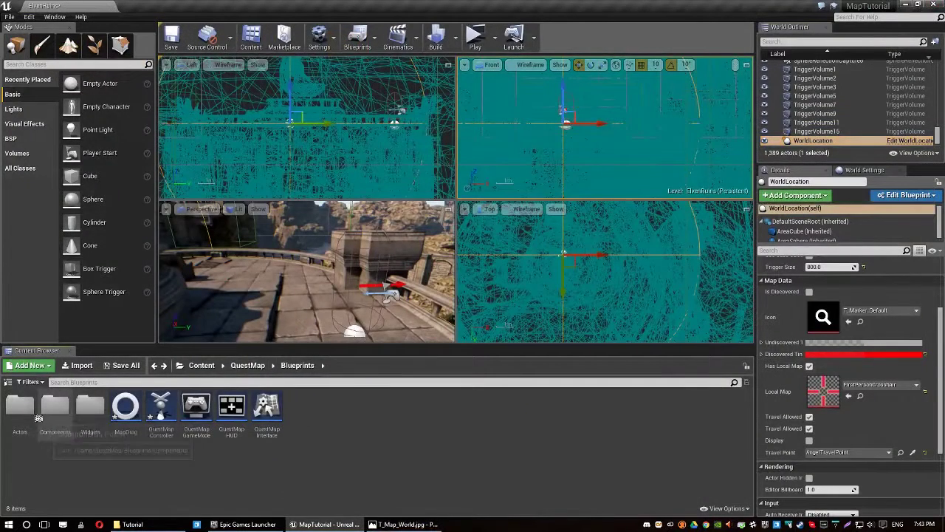
key("alt+Left")
double_click(126, 405)
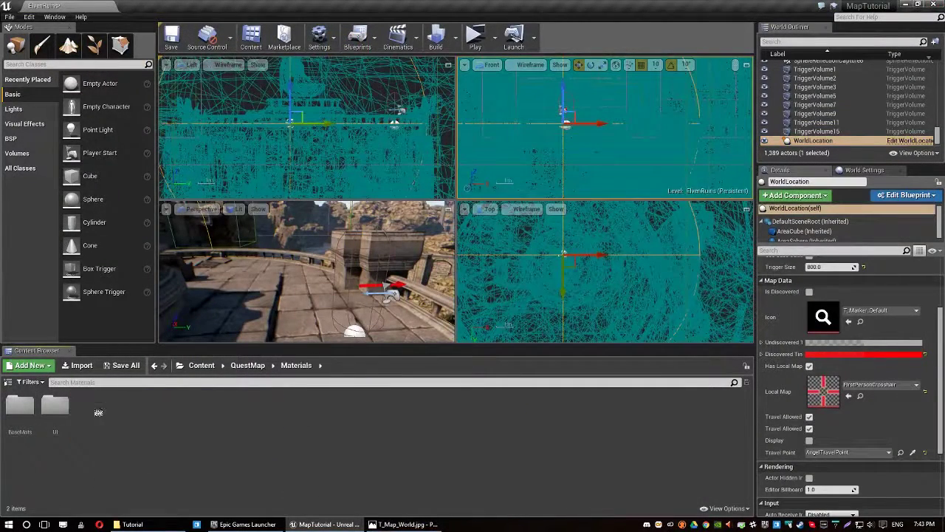
double_click(45, 423)
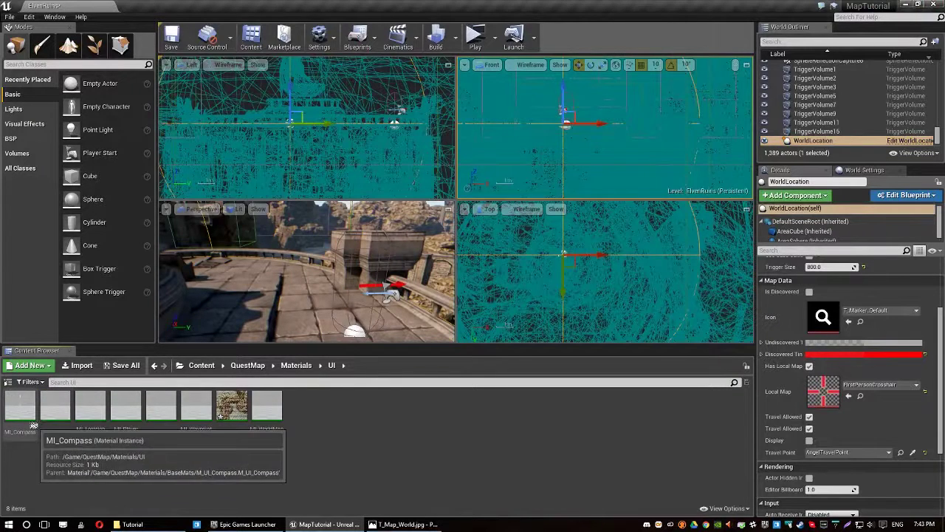
key("alt+Left")
double_click(21, 407)
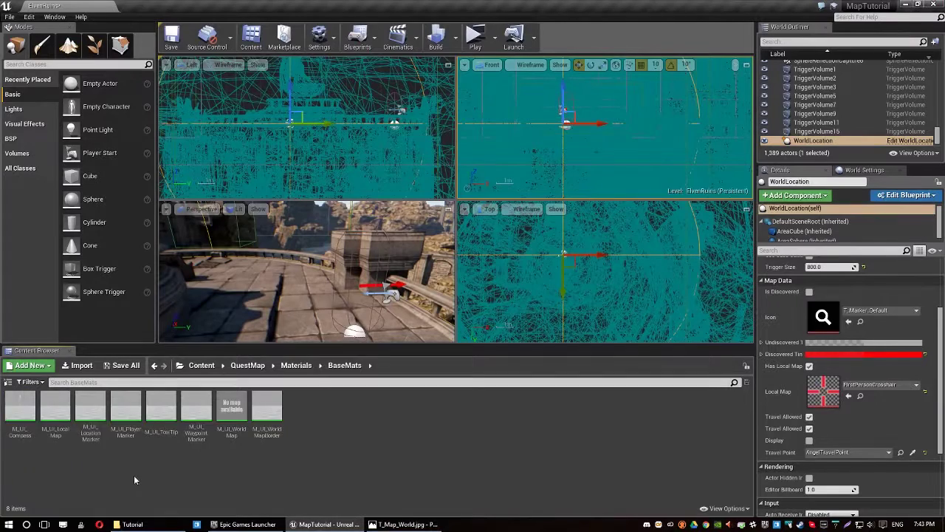
key("alt+Left")
double_click(72, 410)
double_click(20, 407)
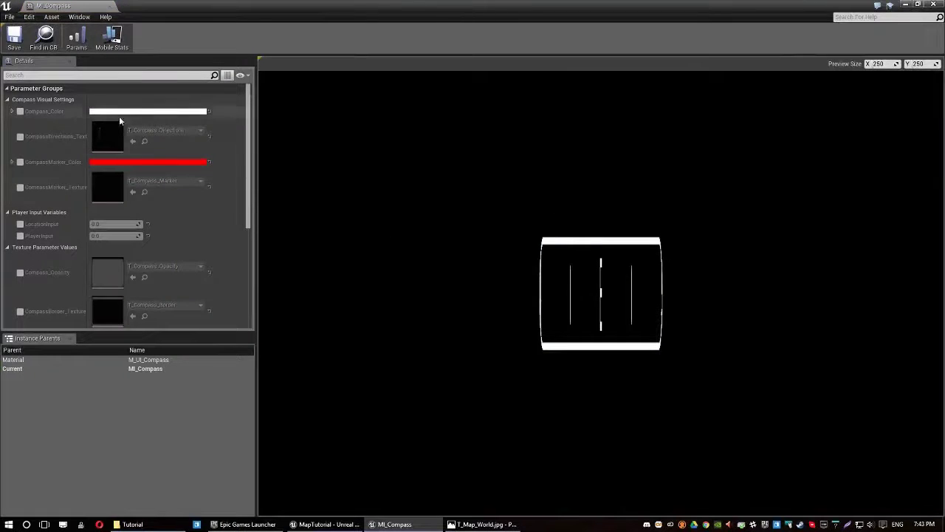
Step: Override Compass_Color with magenta (R 0.958, G 0, B 1) and CompassMarker_Color with green (R 0, G 1, B 0.27)
left_click(20, 110)
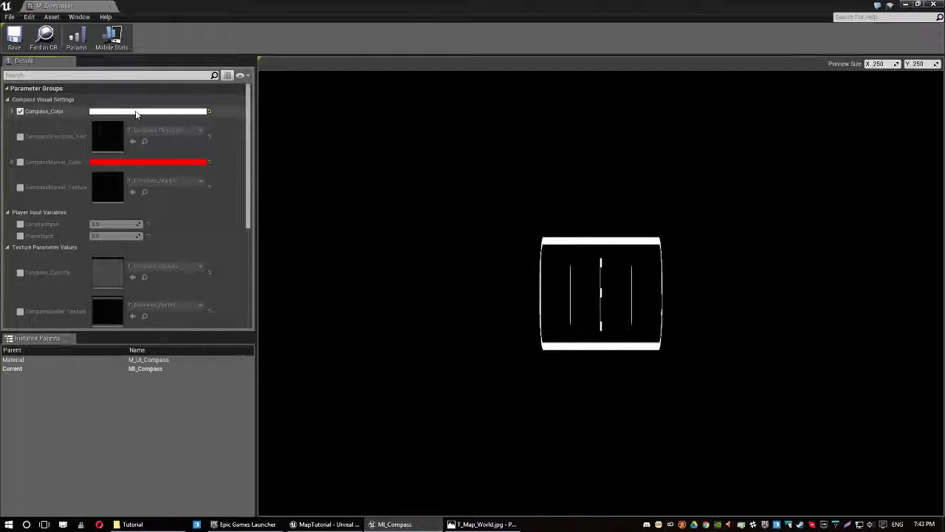
left_click(136, 112)
left_click(222, 151)
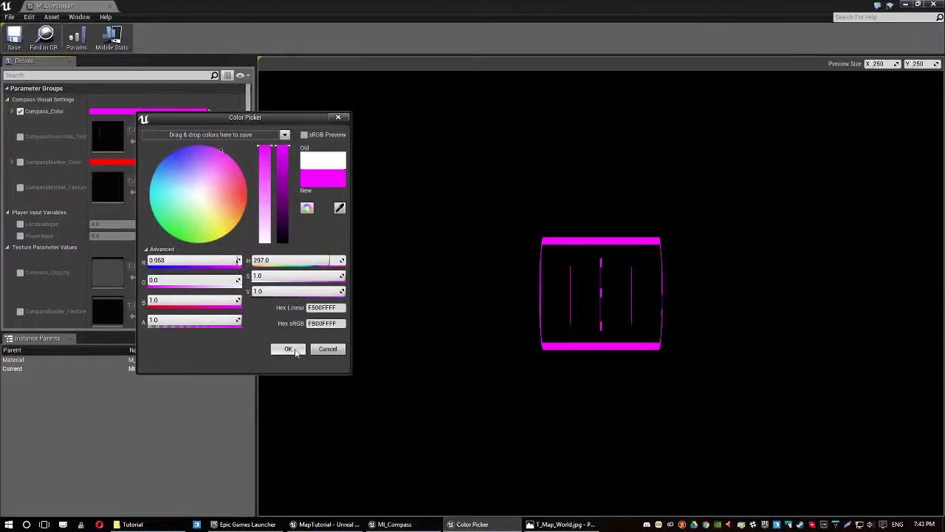
left_click(296, 351)
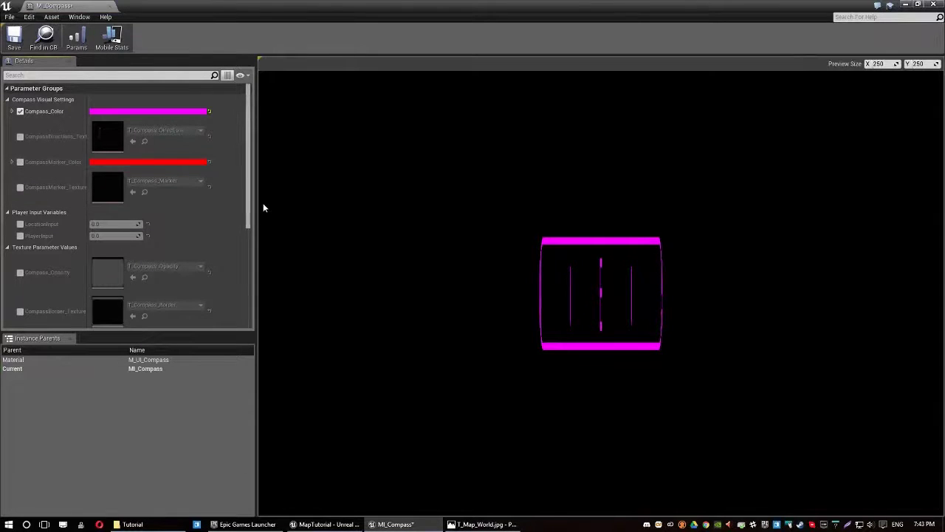
left_click(107, 163)
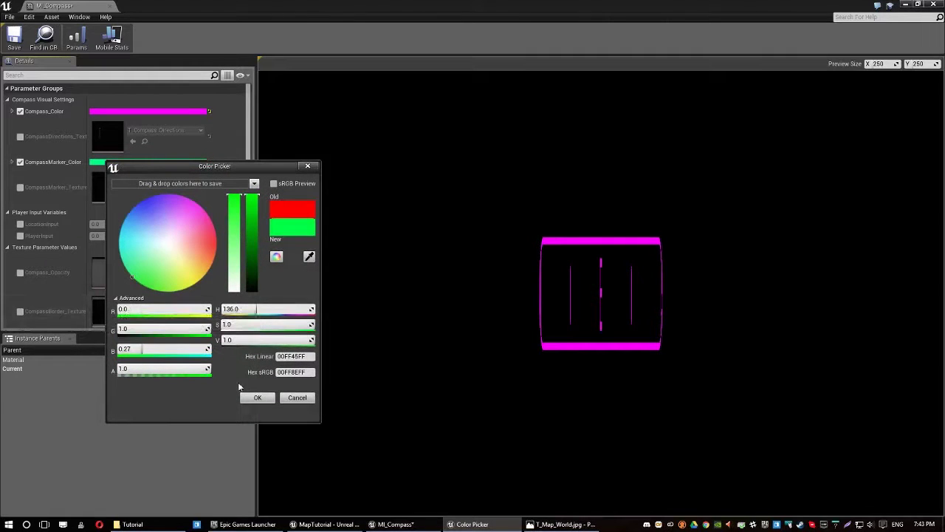
left_click(258, 398)
Step: Examine MI_Compass's player input, texture and scalar parameters, and close the material instance
scroll(159, 213, "down", 3)
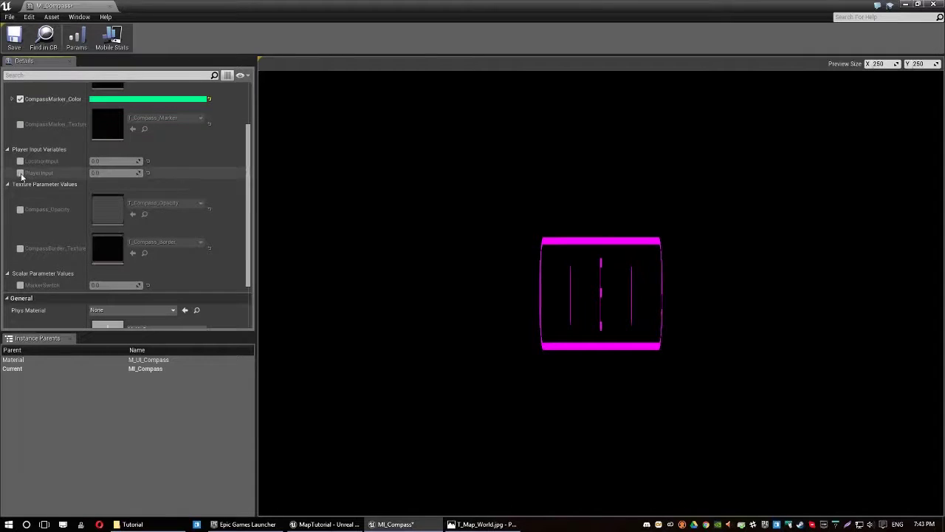
mouse_move(44, 178)
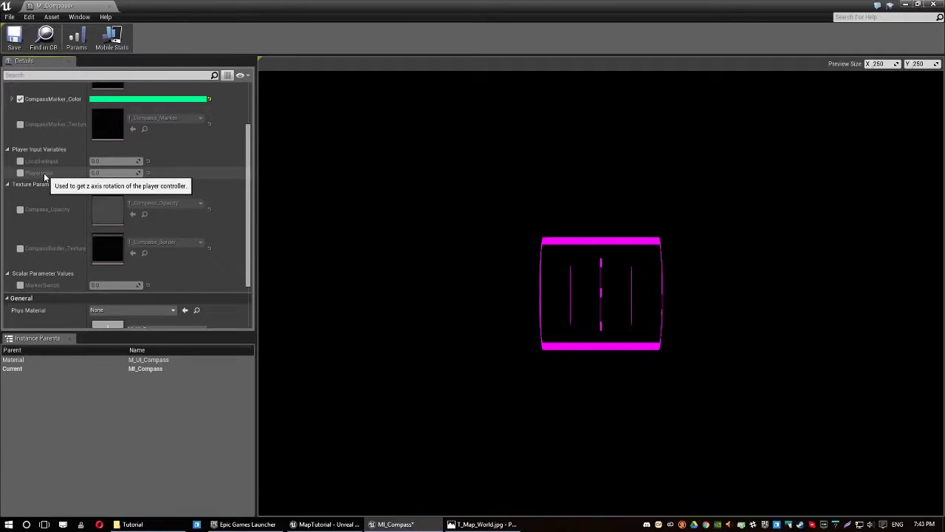
left_click(8, 150)
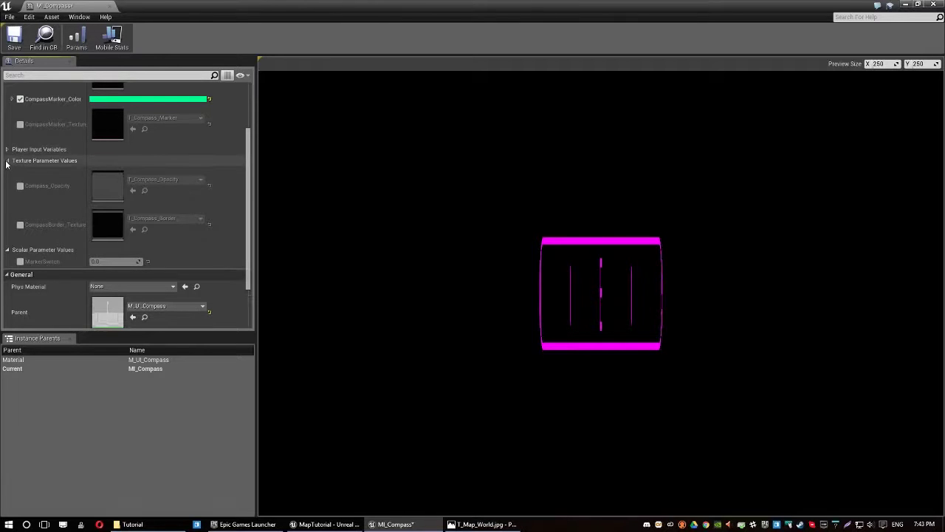
left_click(7, 161)
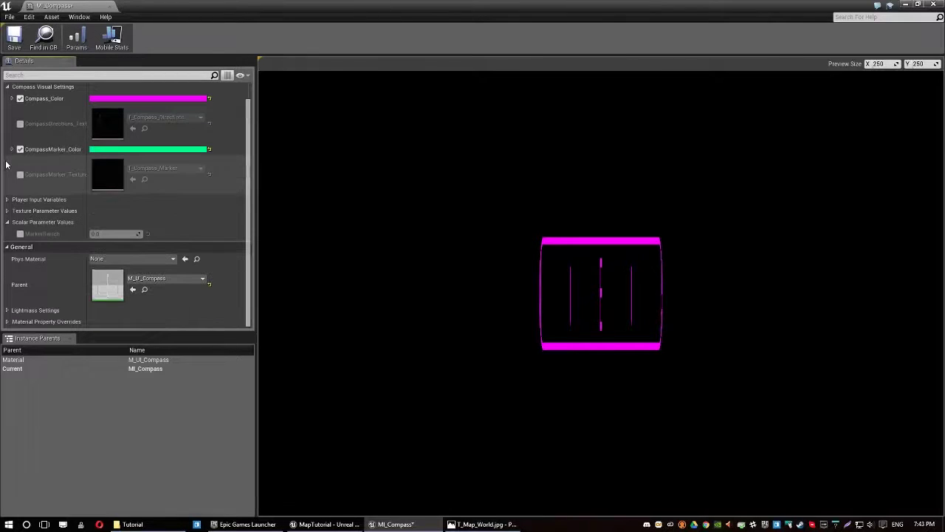
left_click(7, 211)
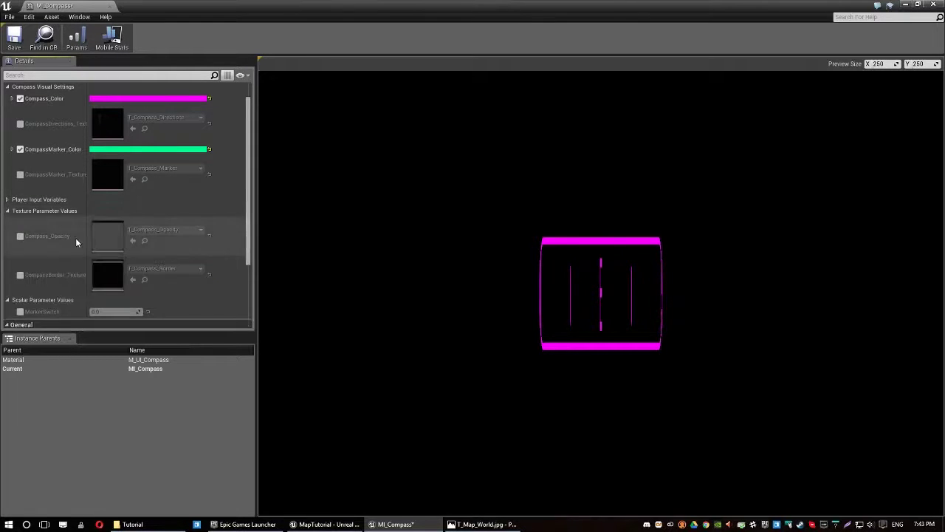
scroll(111, 237, "down", 3)
scroll(185, 244, "up", 1)
scroll(180, 234, "down", 1)
scroll(40, 181, "up", 3)
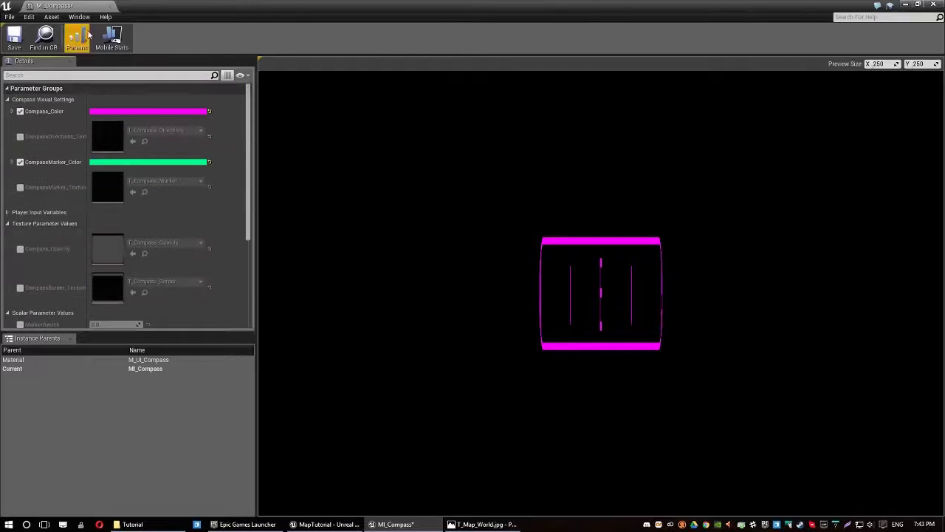
left_click(112, 6)
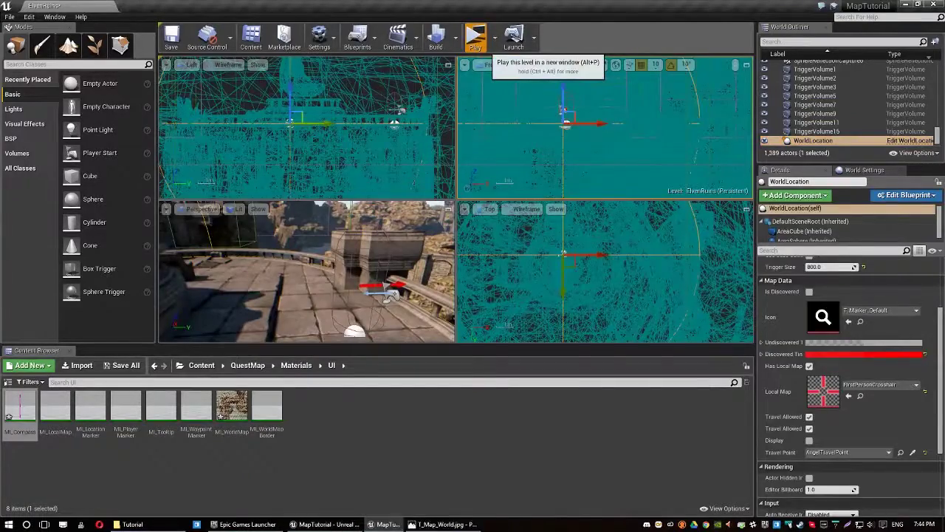
Step: Check the world map and the recoloured compass in the running game, and end the play session
key("m")
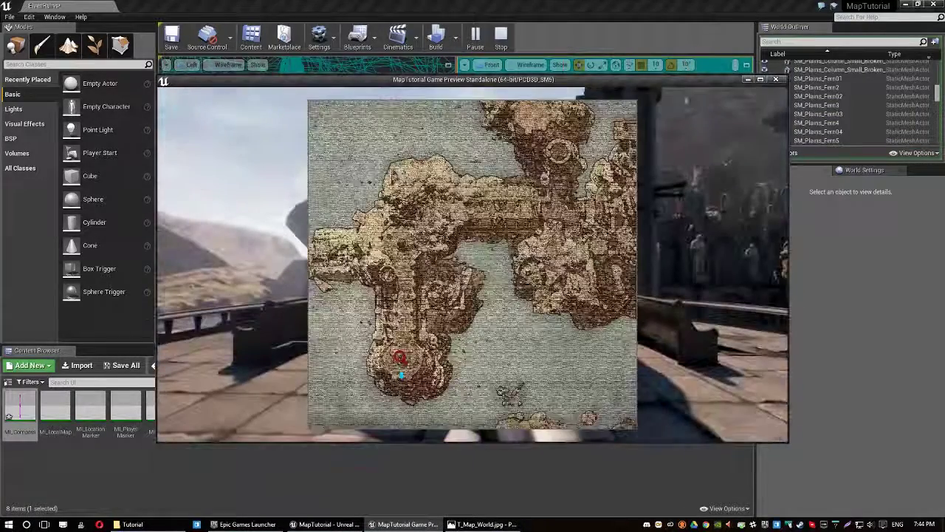
key("m")
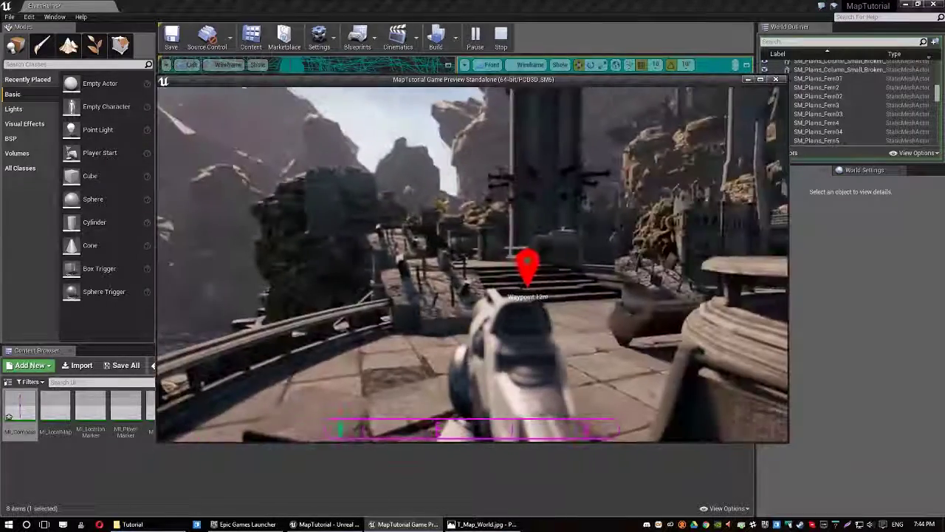
key("Escape")
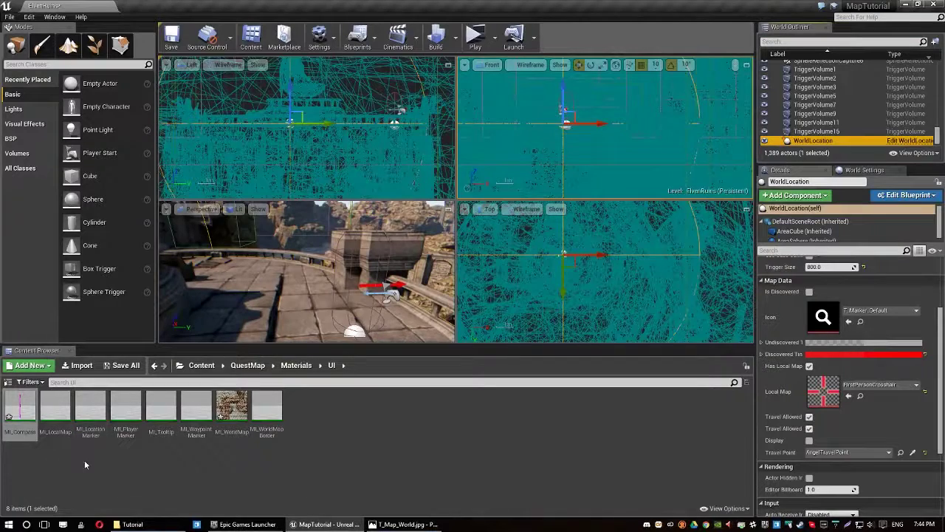
Step: Try to override the MapImage texture of the MI_LocalMap material instance with a blank texture
double_click(61, 427)
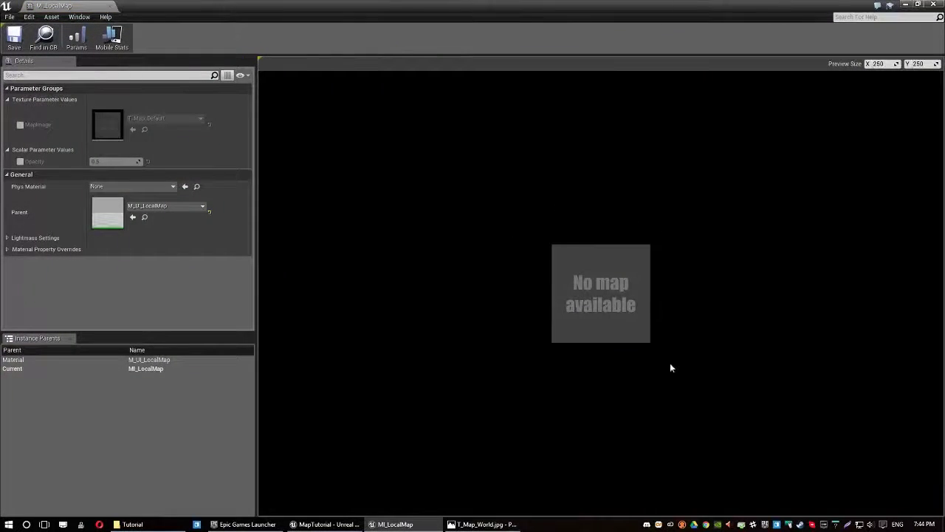
left_click(20, 124)
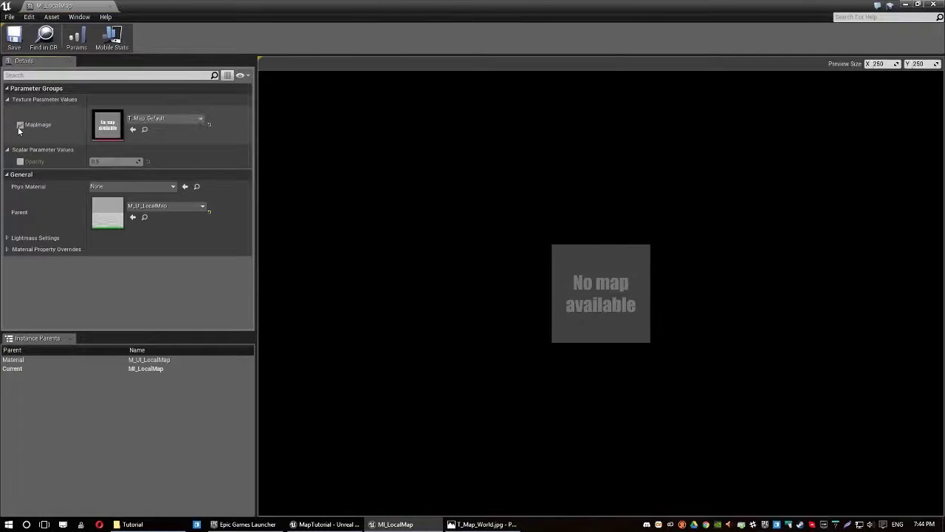
left_click(166, 119)
scroll(275, 330, "up", 3)
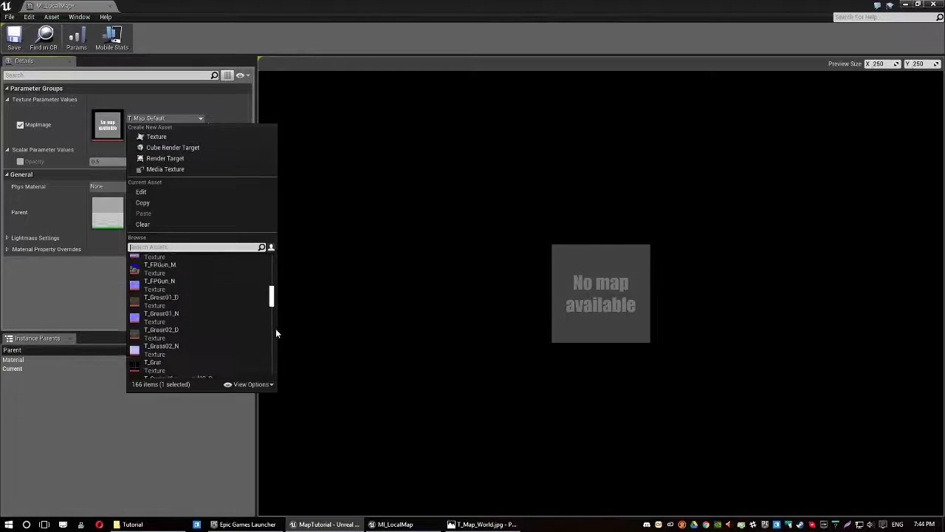
type("blank")
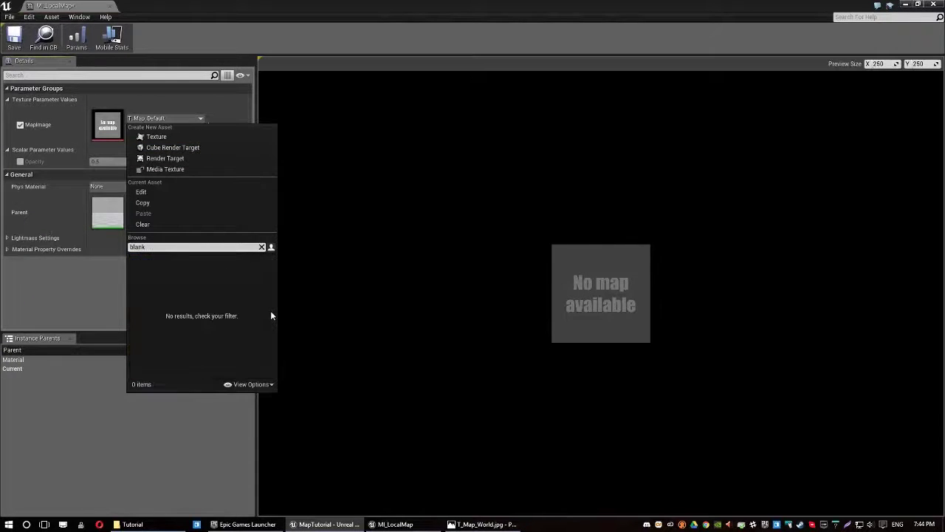
key("BackSpace")
key("BackSpace")
key("BackSpace")
key("BackSpace")
key("BackSpace")
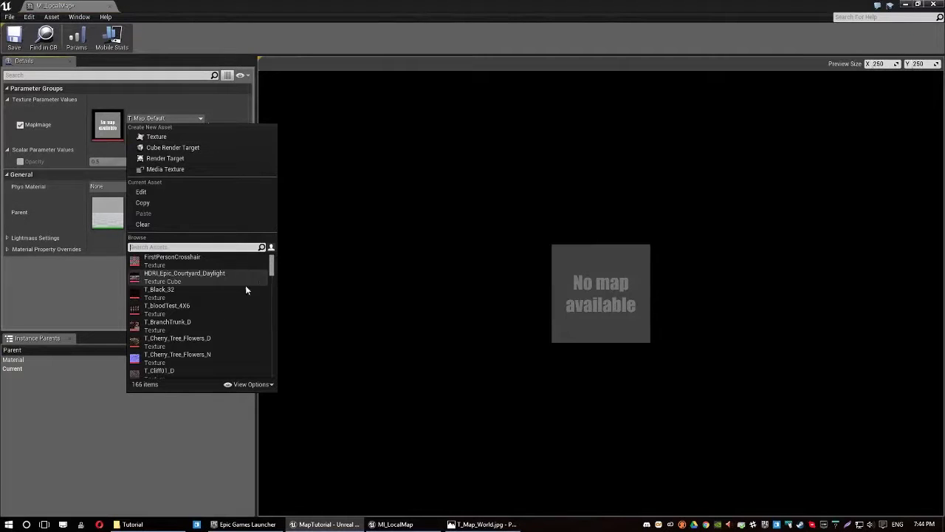
left_click(440, 4)
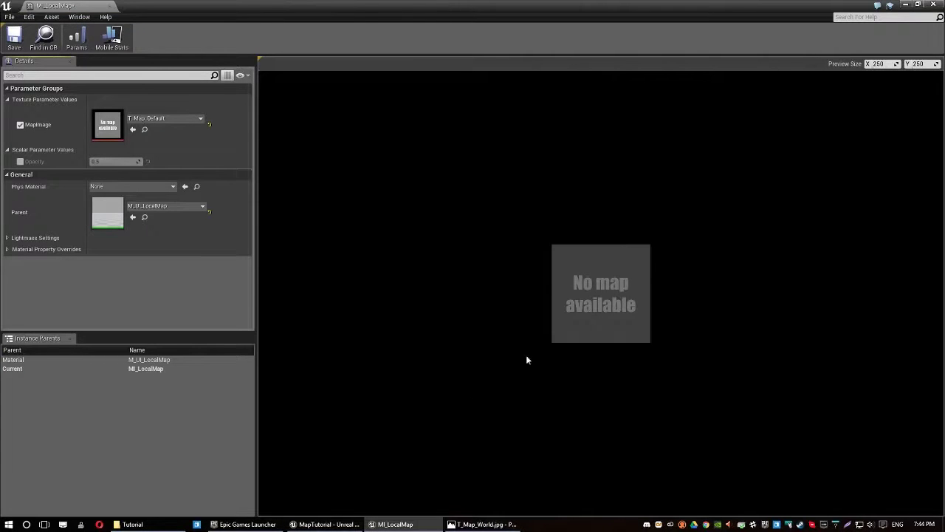
left_click(20, 126)
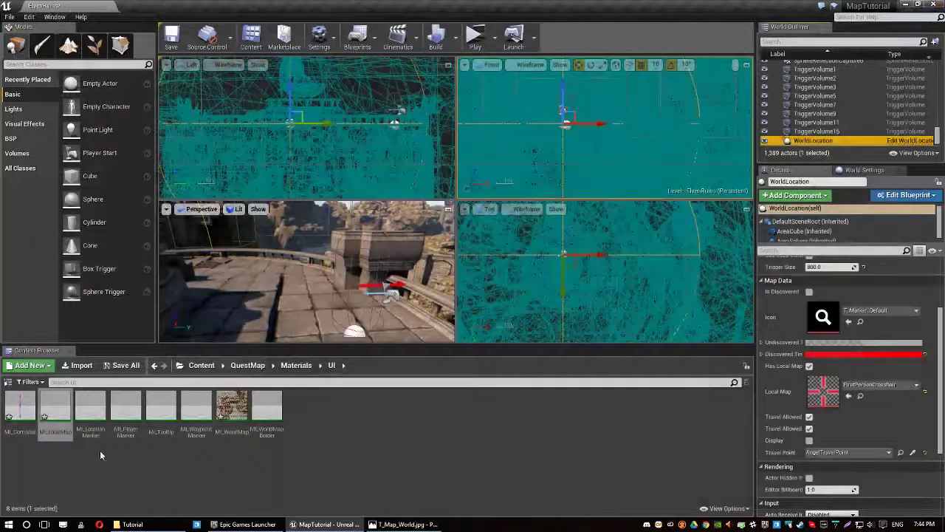
Step: Open the MI_LocationMarker material instance and move its restored window aside to uncover the content browser
double_click(104, 425)
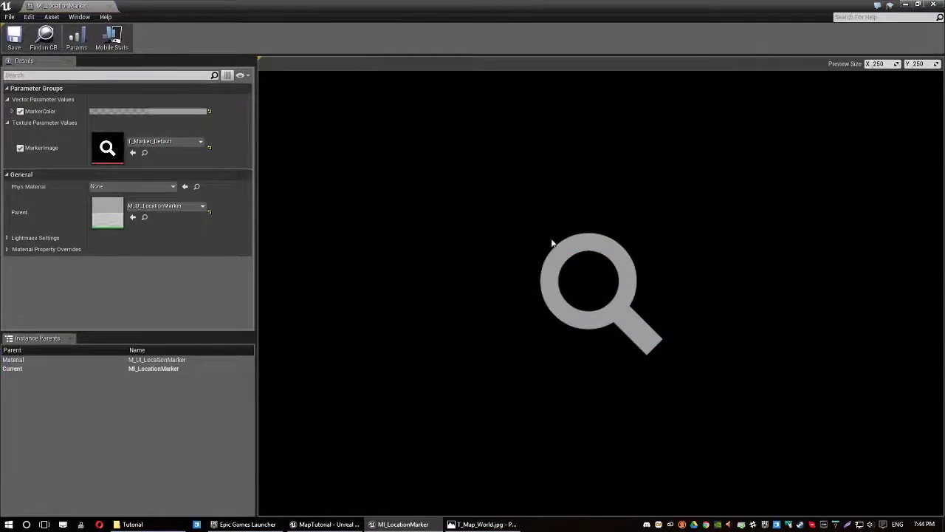
double_click(385, 4)
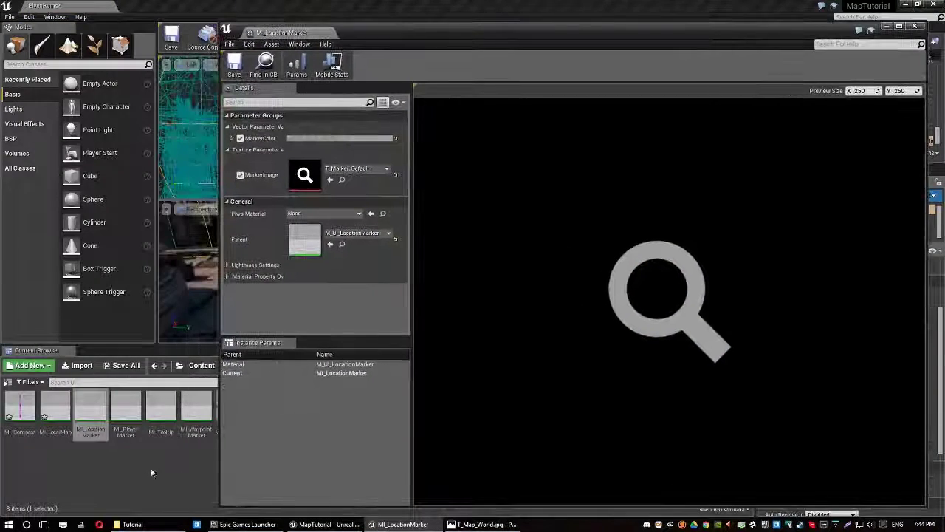
left_click_drag(385, 37, 458, 59)
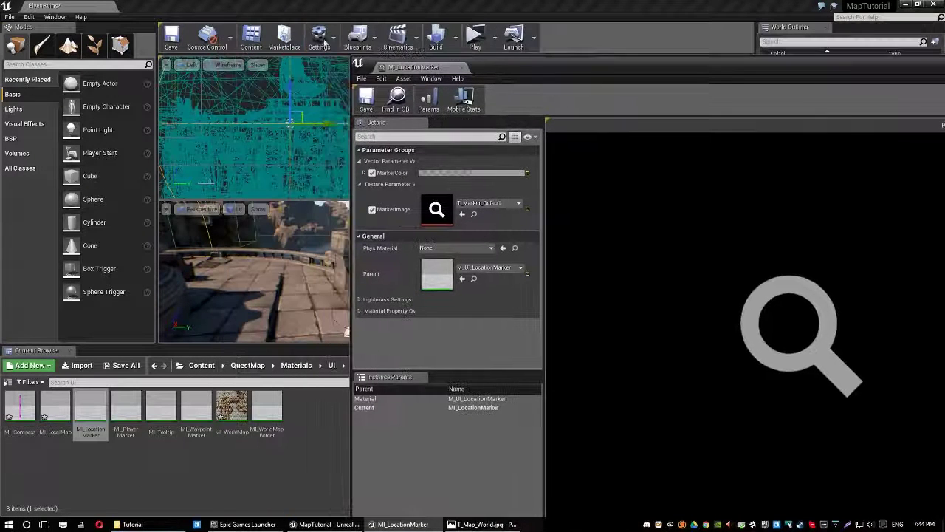
Step: Open a second content browser showing the QuestMap Textures TutorialContent folder
left_click(55, 16)
mouse_move(88, 167)
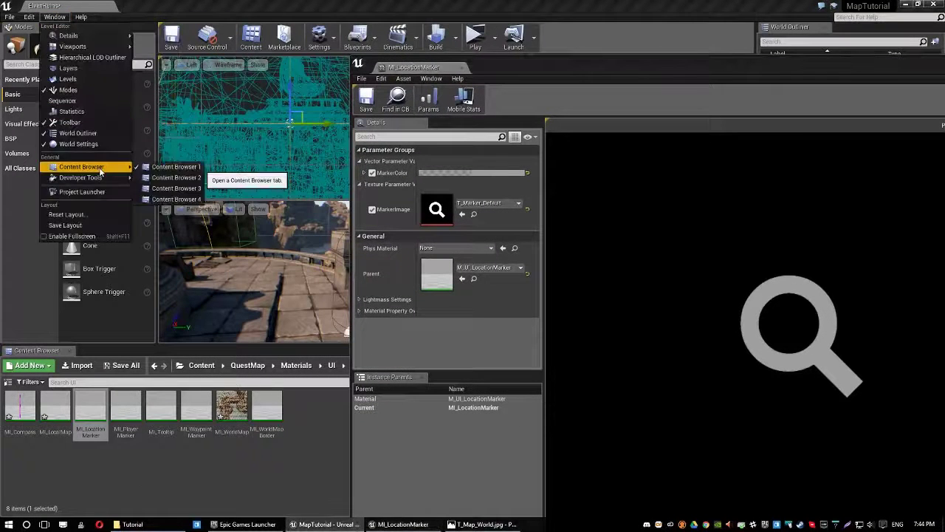
left_click(161, 178)
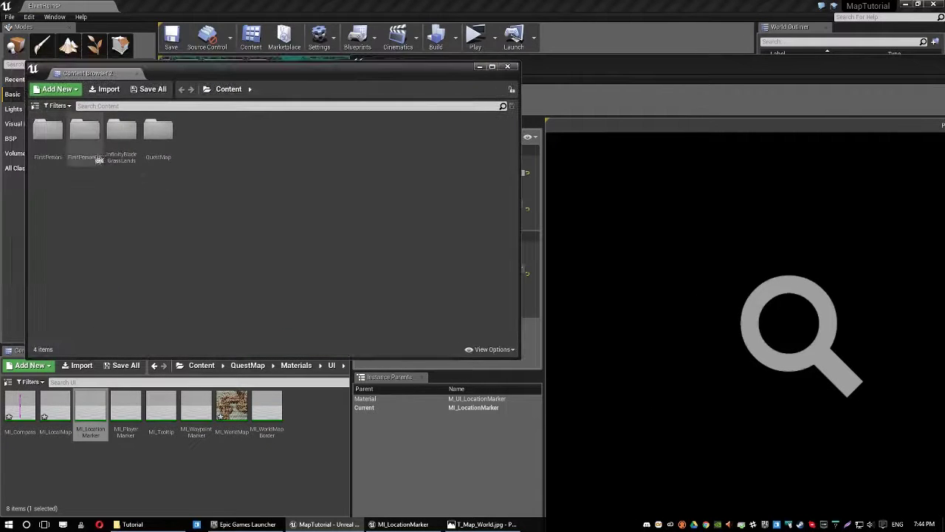
double_click(157, 131)
double_click(158, 132)
double_click(195, 131)
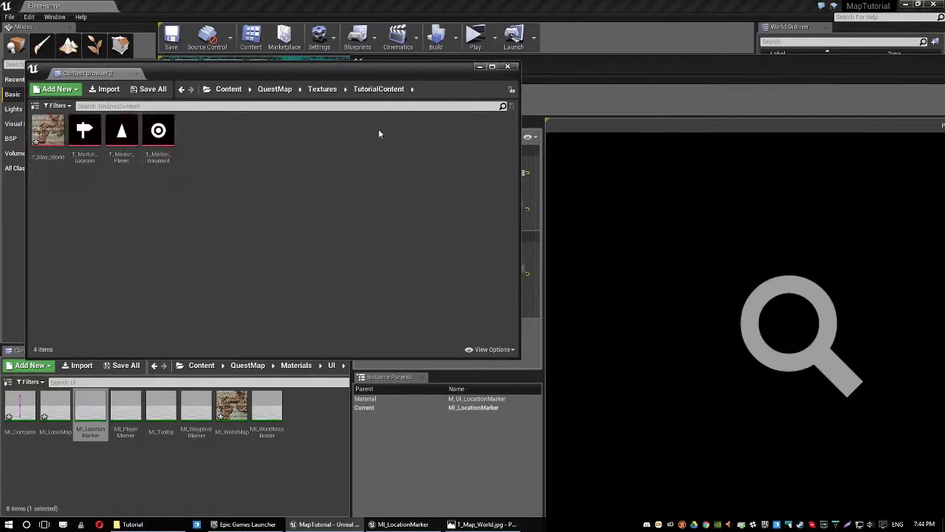
Step: Assign the T_Marker_Location texture to MarkerImage in MI_LocationMarker
left_click_drag(658, 73, 600, 26)
mouse_move(84, 130)
left_mouse_down()
mouse_move(406, 195)
mouse_move(167, 171)
mouse_move(101, 148)
mouse_move(169, 179)
mouse_move(393, 164)
mouse_move(381, 163)
left_mouse_up()
key("alt+Tab")
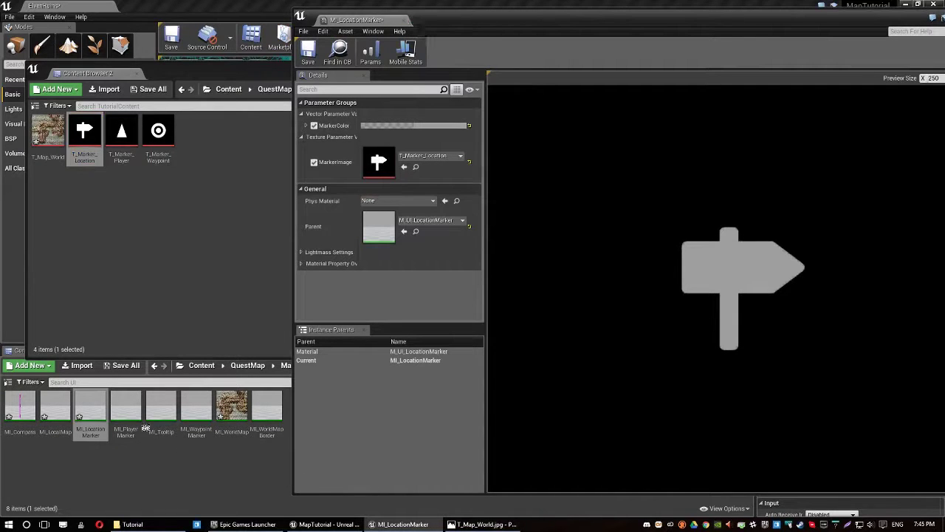
Step: Open MI_PlayerMarker and replace its PlayerMarker texture with T_Marker_Player from the TutorialContent folder
double_click(125, 413)
left_click_drag(127, 132, 338, 403)
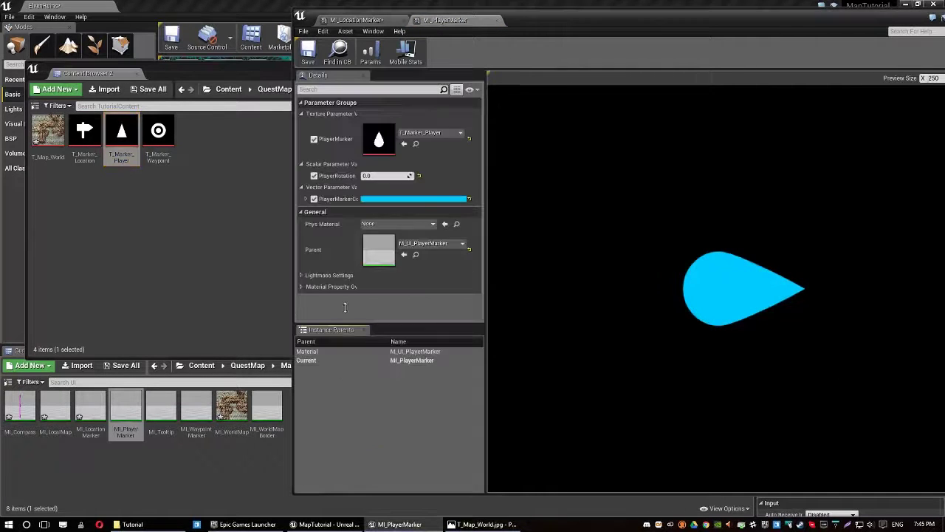
left_click_drag(528, 28, 734, 37)
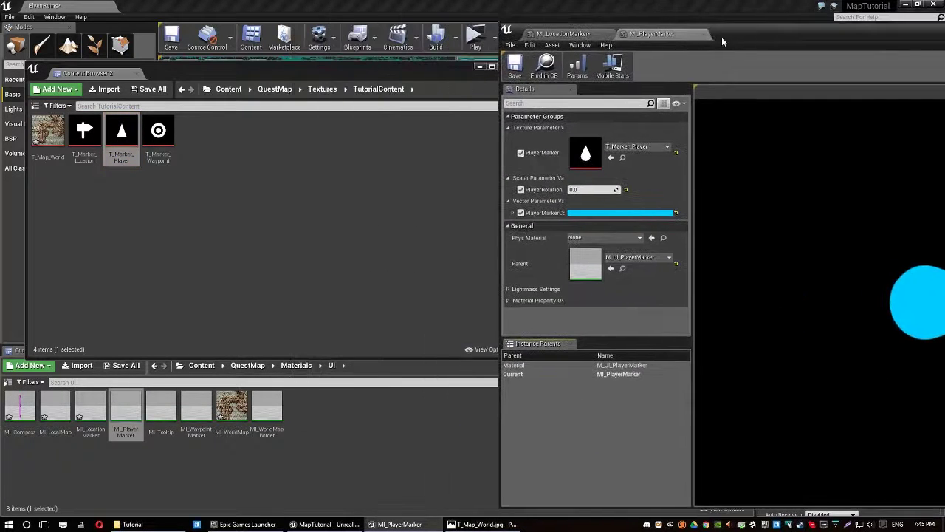
left_click(376, 78)
left_click_drag(515, 89, 301, 90)
left_click_drag(122, 151, 583, 153)
left_click_drag(745, 41, 578, 38)
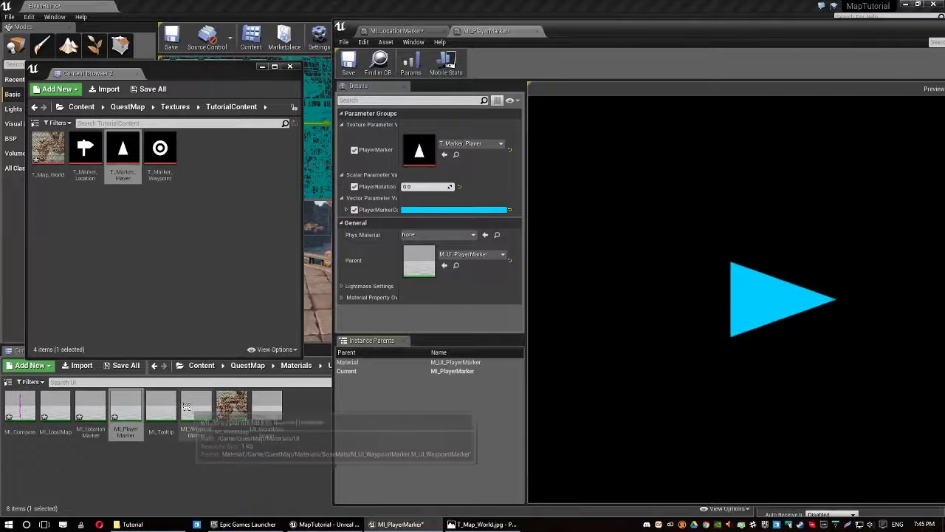
Step: Open MI_WaypointMarker and override its MarkerImage with the T_Marker_Waypoint texture from the TutorialContent folder
double_click(196, 407)
left_click_drag(159, 151, 405, 173)
left_click(355, 175)
left_click_drag(159, 151, 420, 174)
Step: Change the MarkerColor of MI_WaypointMarker to a fully saturated light blue
left_click(454, 136)
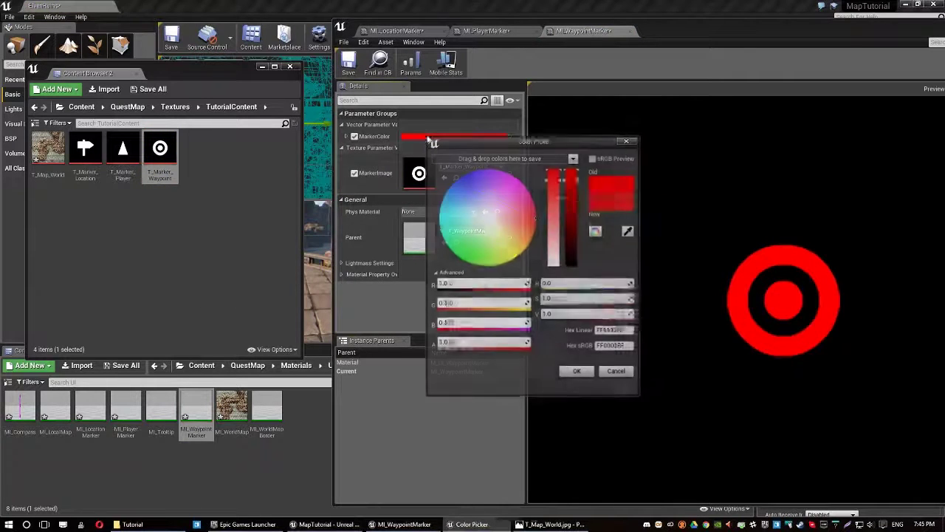
left_click_drag(488, 218, 464, 206)
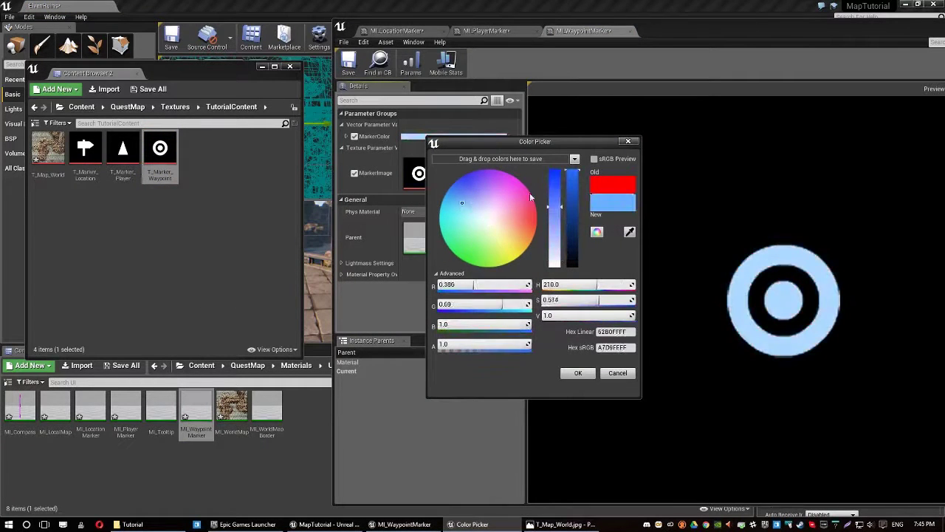
left_click_drag(554, 206, 568, 124)
left_click(578, 373)
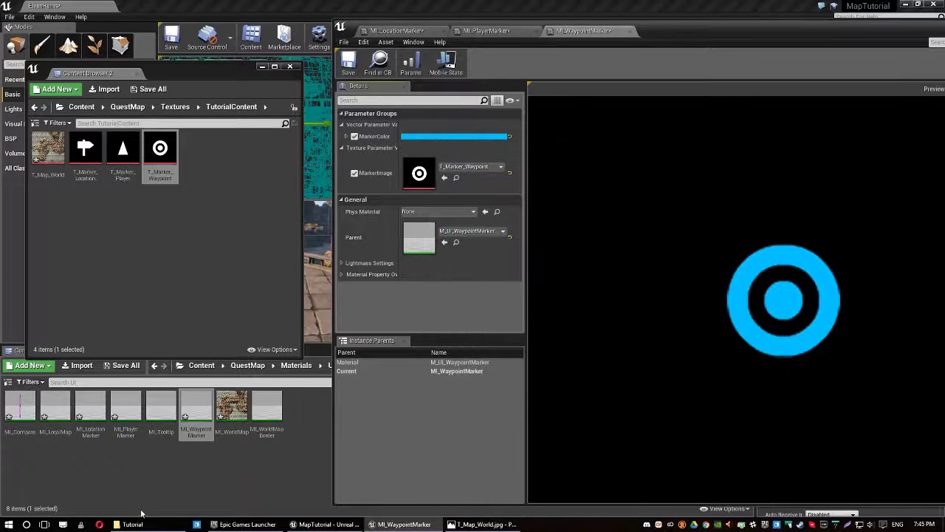
Step: Open MI_WorldMapBorder and change its BorderColor to bright yellow
double_click(266, 412)
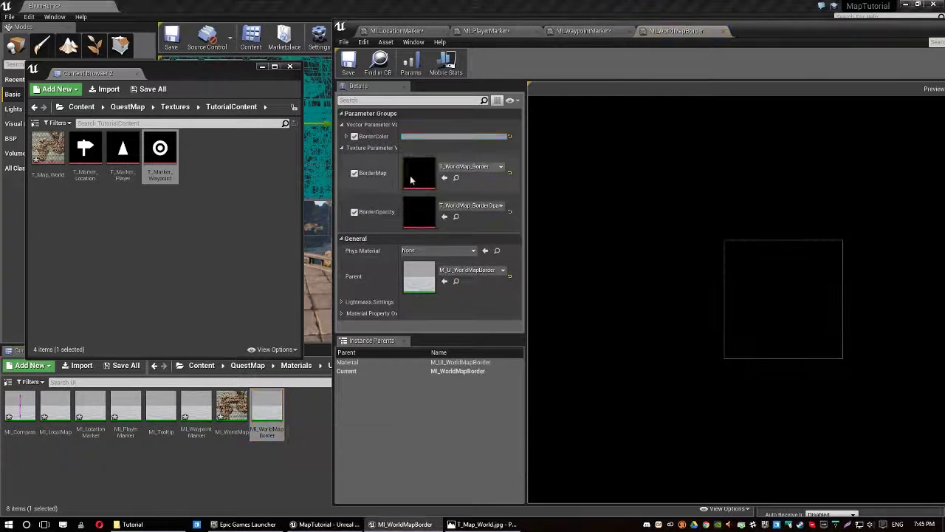
left_click(417, 136)
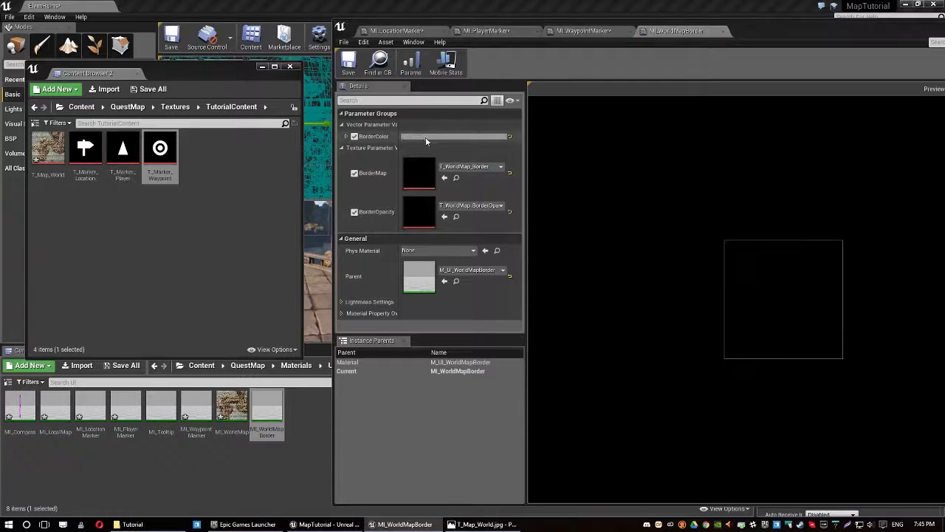
left_click_drag(514, 251, 531, 280)
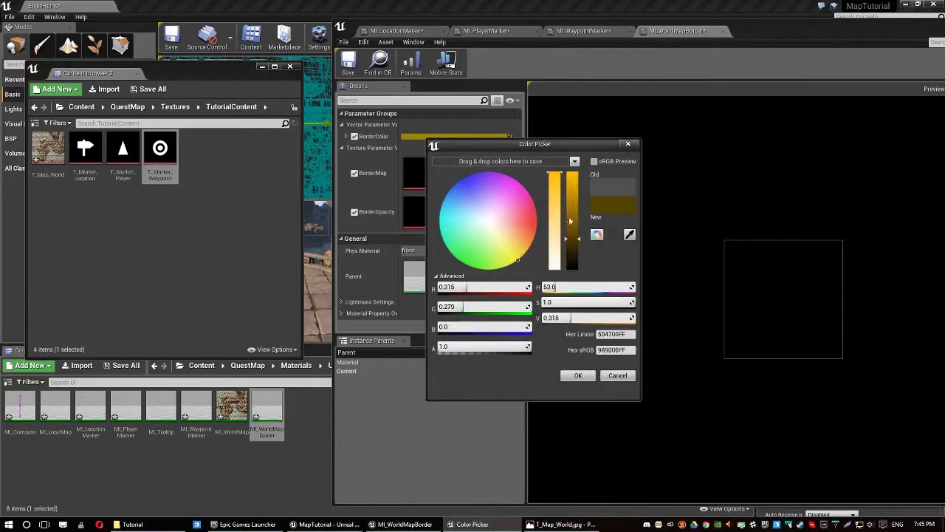
left_click_drag(570, 221, 573, 175)
left_click(581, 378)
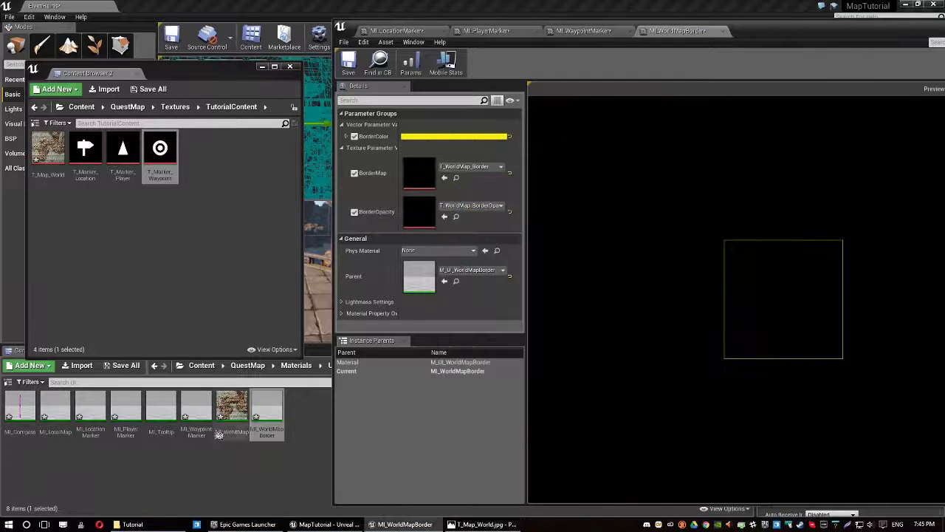
Step: Look over the MI_Tooltip parameters, close the material editors and second content browser, and save all changes
double_click(162, 408)
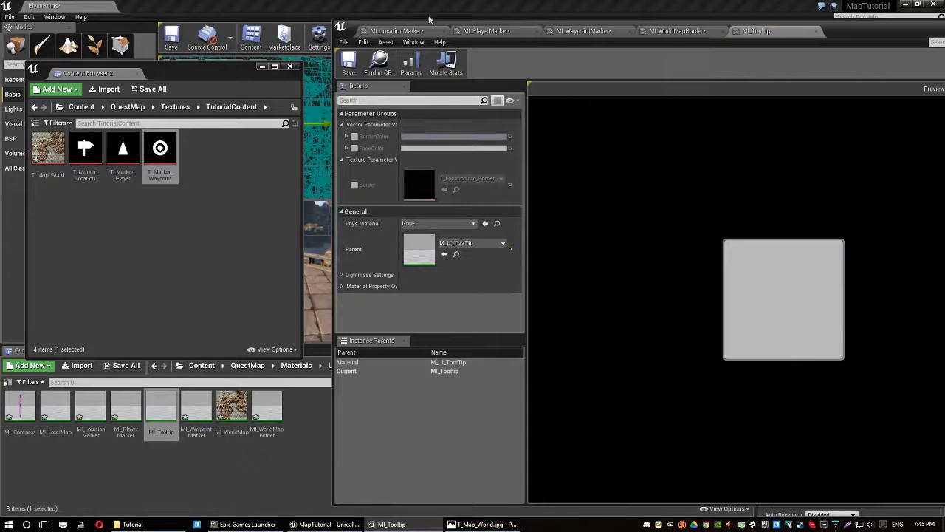
left_click_drag(824, 28, 759, 49)
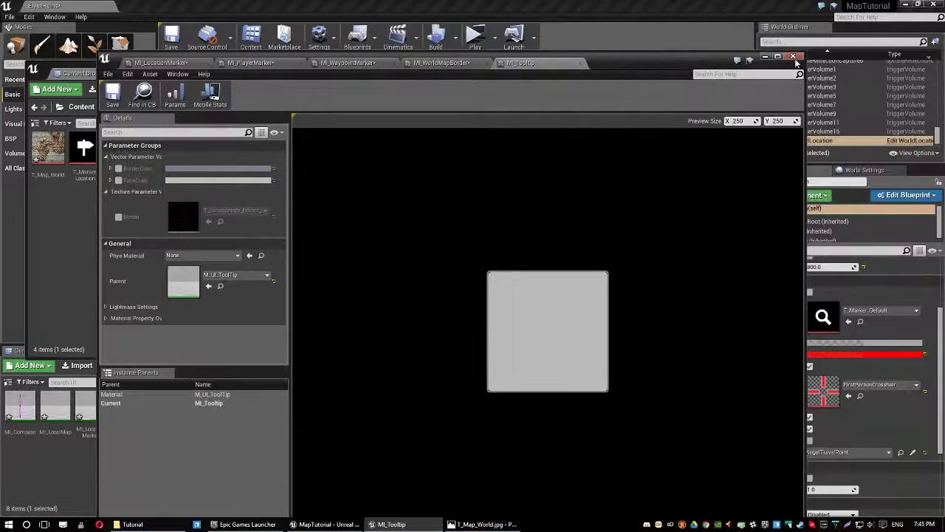
left_click(794, 58)
left_click(294, 68)
key("ctrl+s")
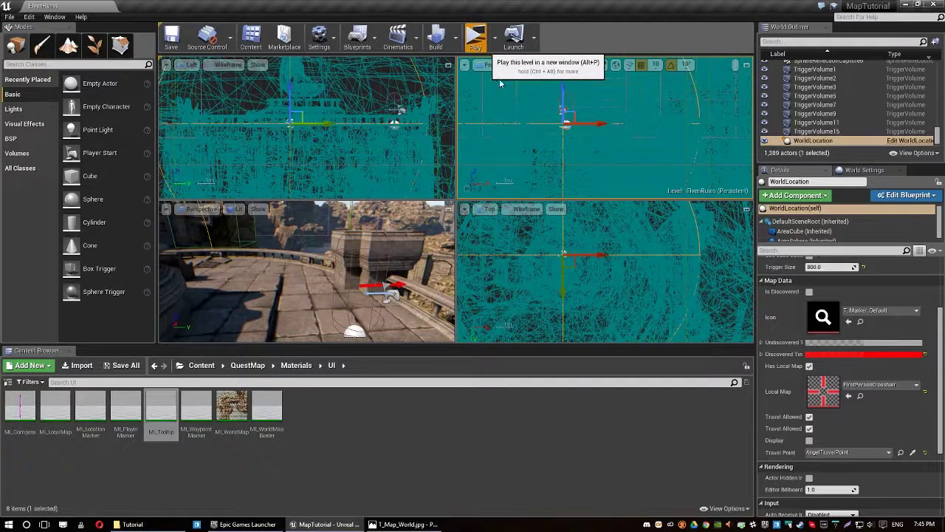
Step: Play-test the level to inspect the markers, map border and Angel Platform tooltip on the world map
left_click(476, 38)
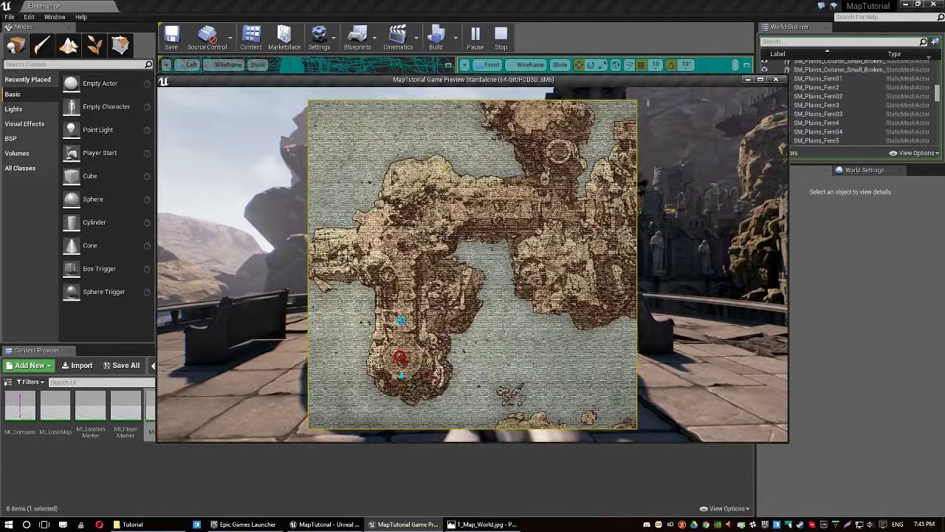
scroll(398, 362, "up", 2)
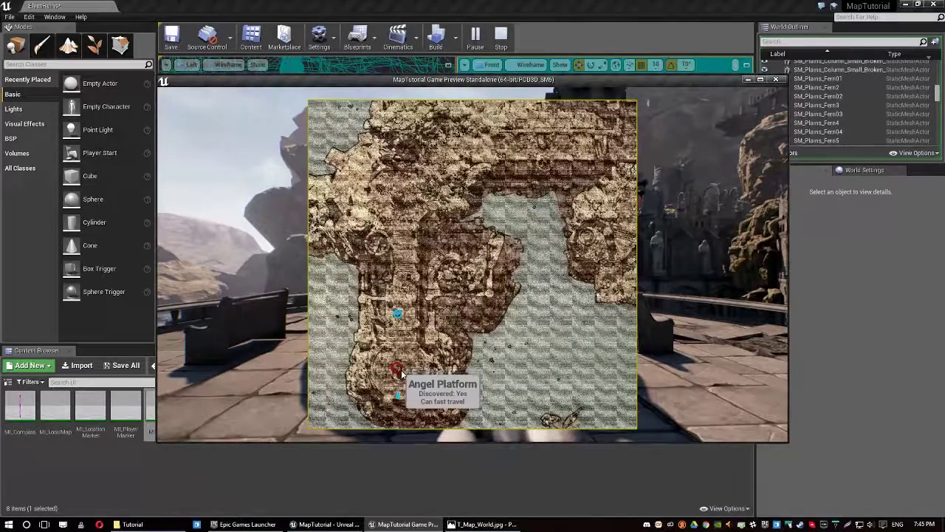
left_click(399, 180)
key("Escape")
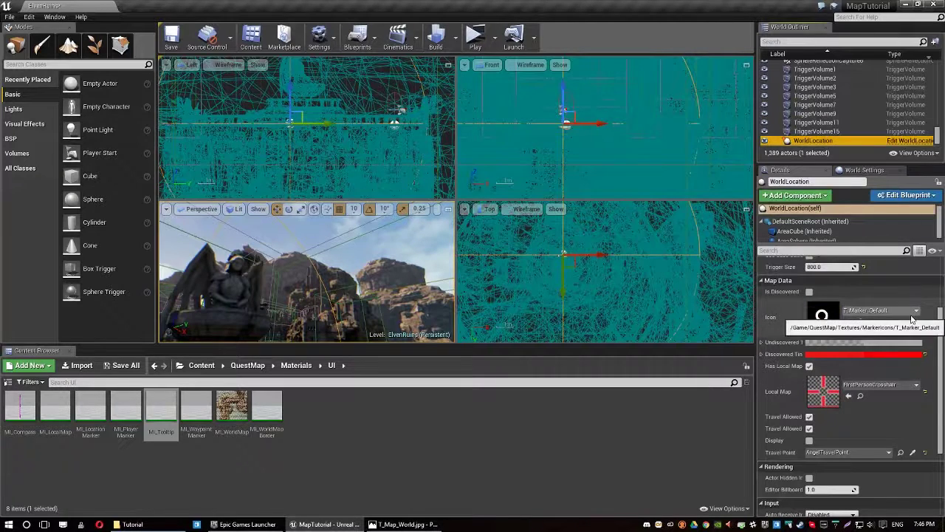
Step: Set the map icon of the WorldLocation actor to T_Marker_Location
left_click(915, 311)
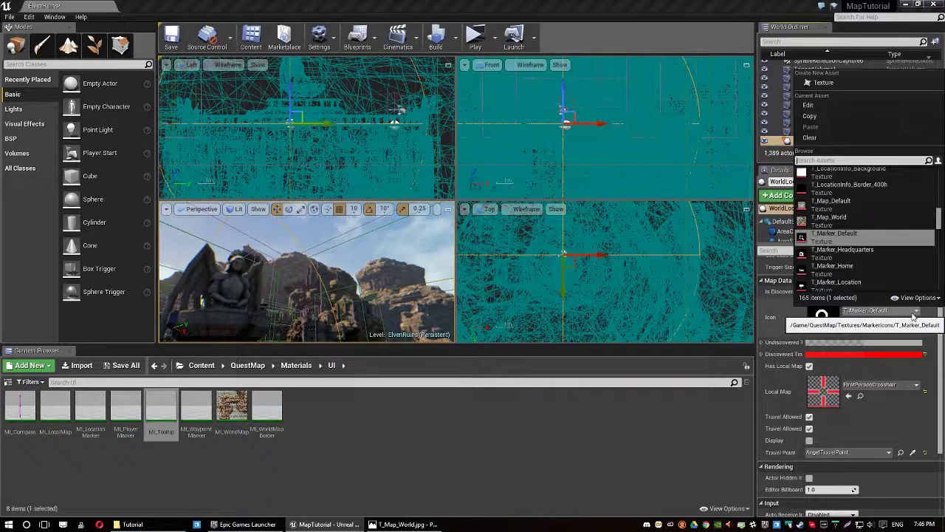
left_click(885, 283)
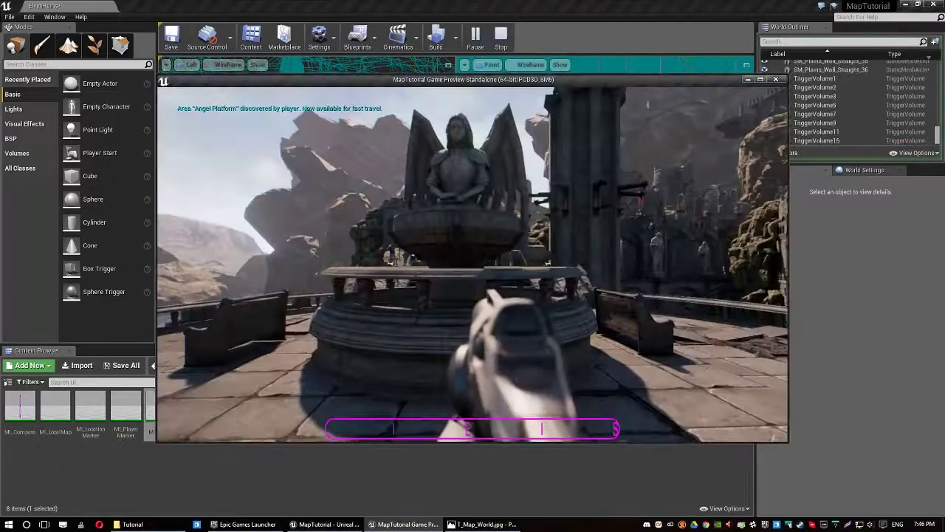
Step: Test fast travel to the Angel Platform from the world map and end the play-test
key("m")
mouse_move(398, 360)
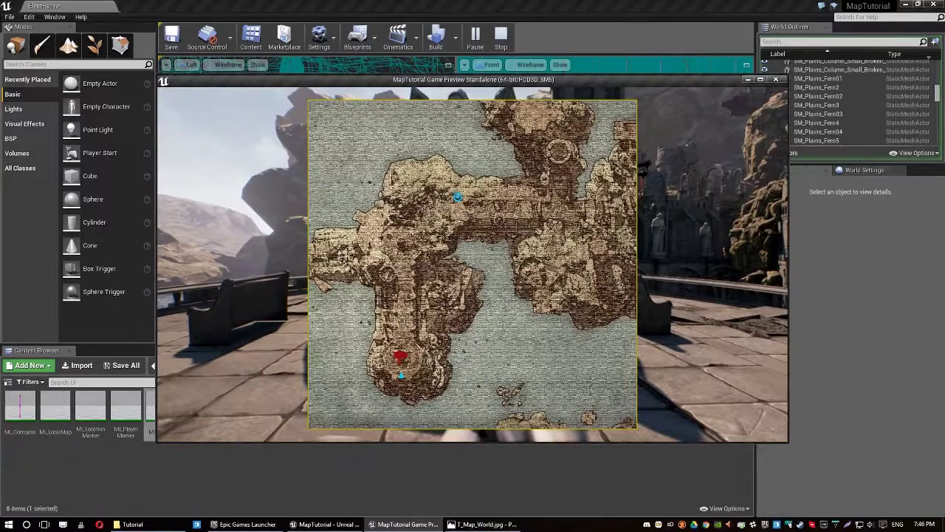
left_click(399, 358)
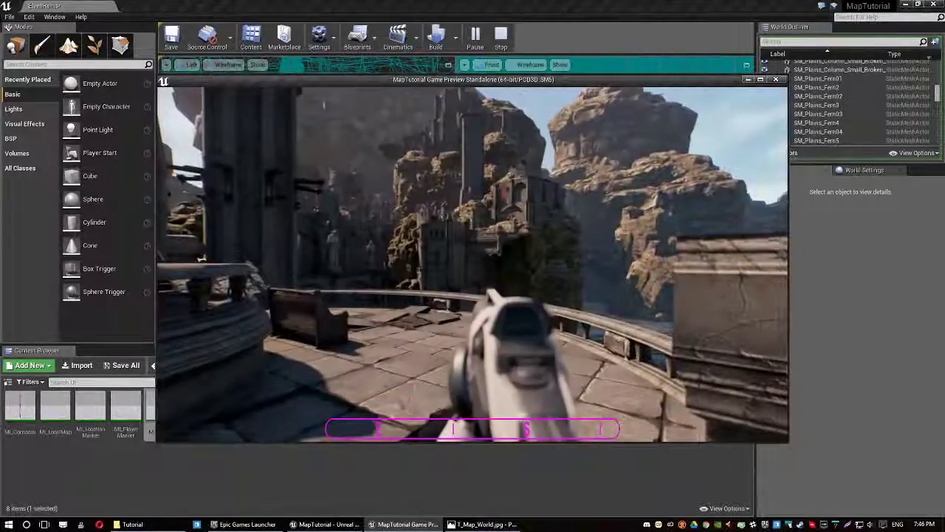
key("Escape")
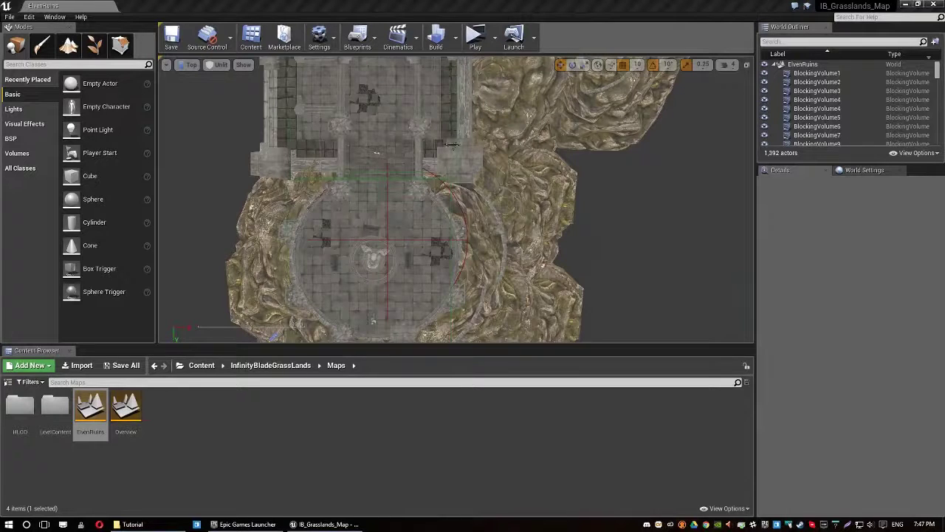
Step: Play the ElvenRuins level of the IB_Grasslands_Map project and inspect the location and player marker tooltips on the world map
left_click(479, 41)
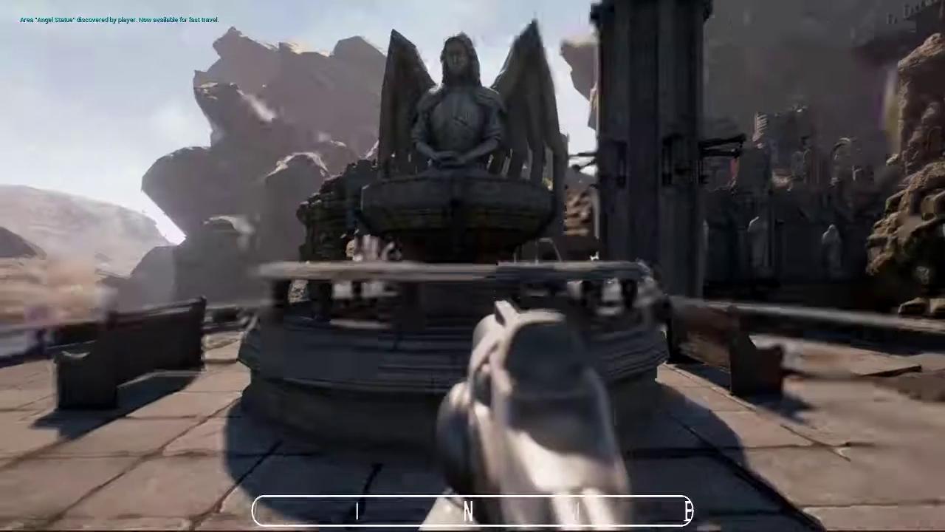
key("m")
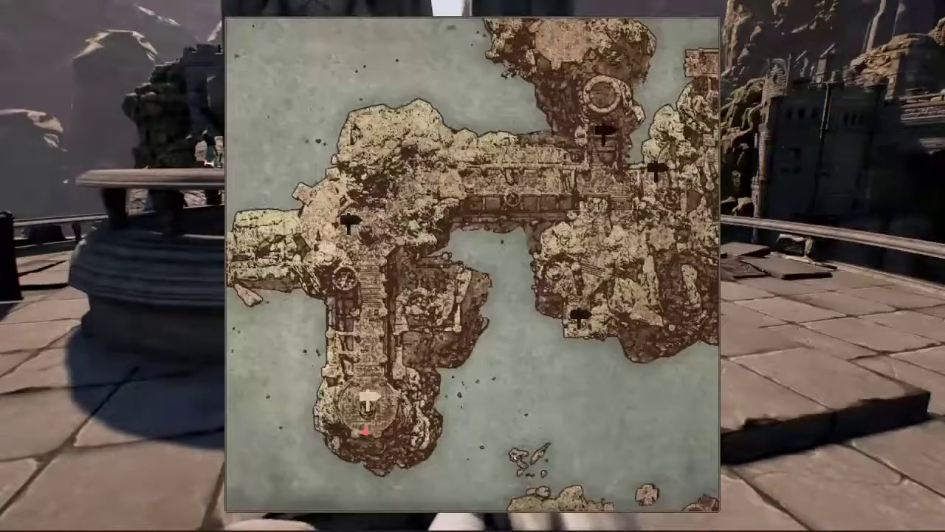
mouse_move(352, 224)
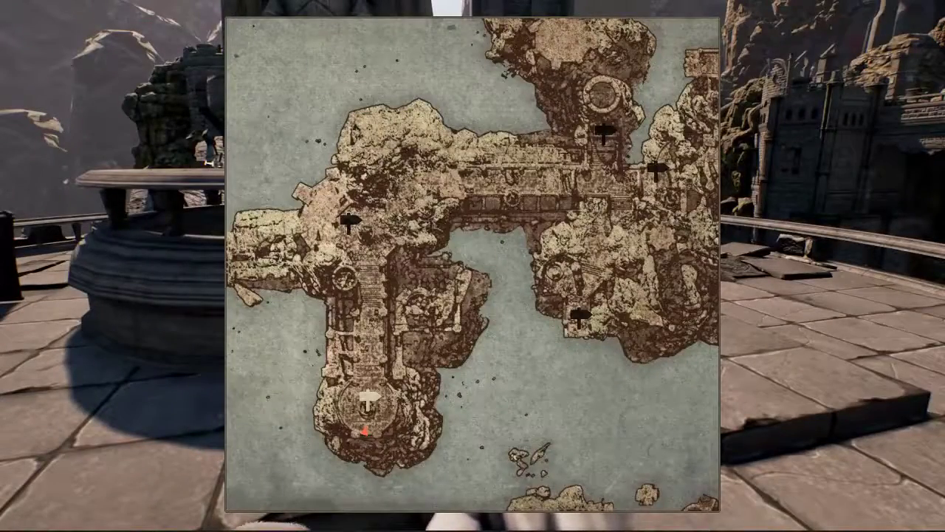
mouse_move(600, 132)
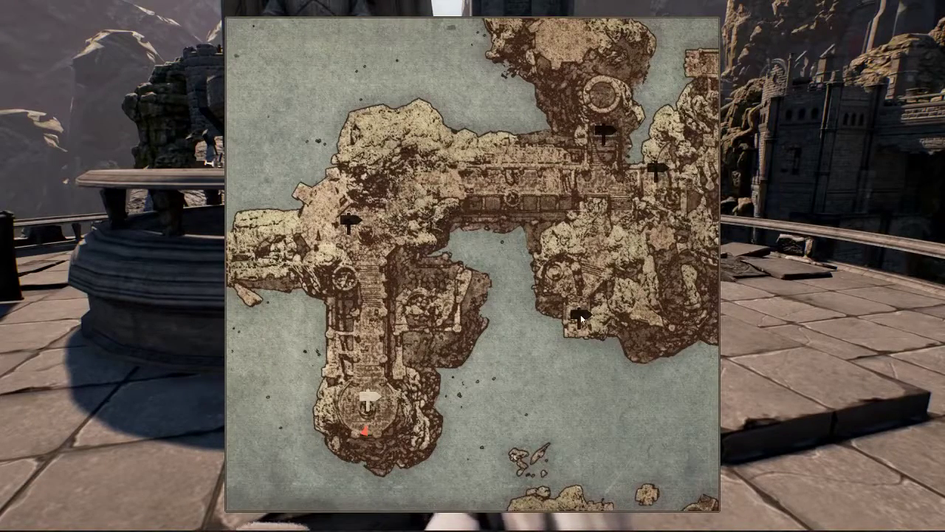
mouse_move(582, 316)
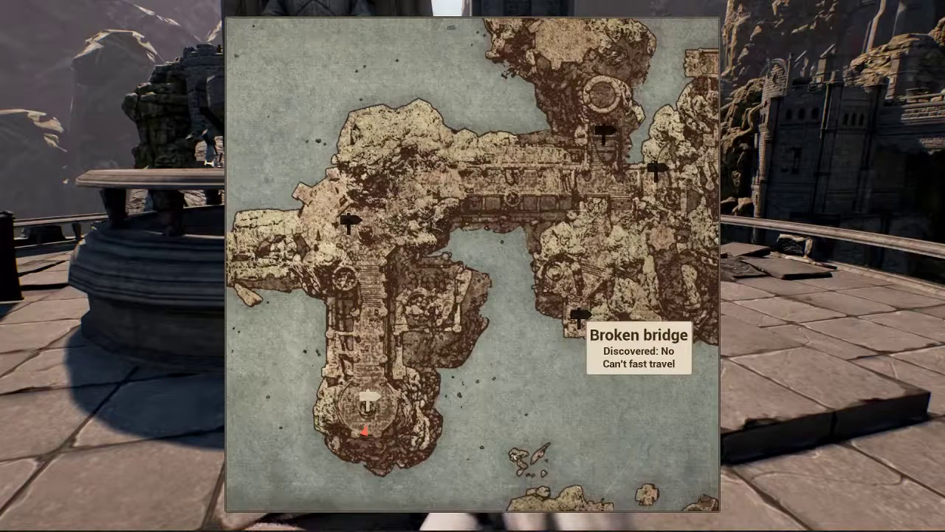
mouse_move(366, 400)
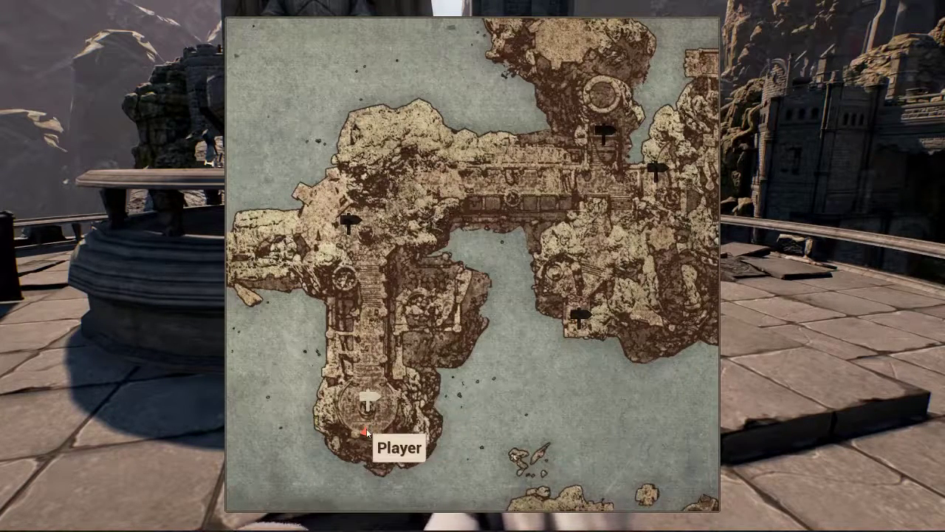
Step: Walk past the Angel Statue to the walkway north of it and place a waypoint ahead on the world map
key("m")
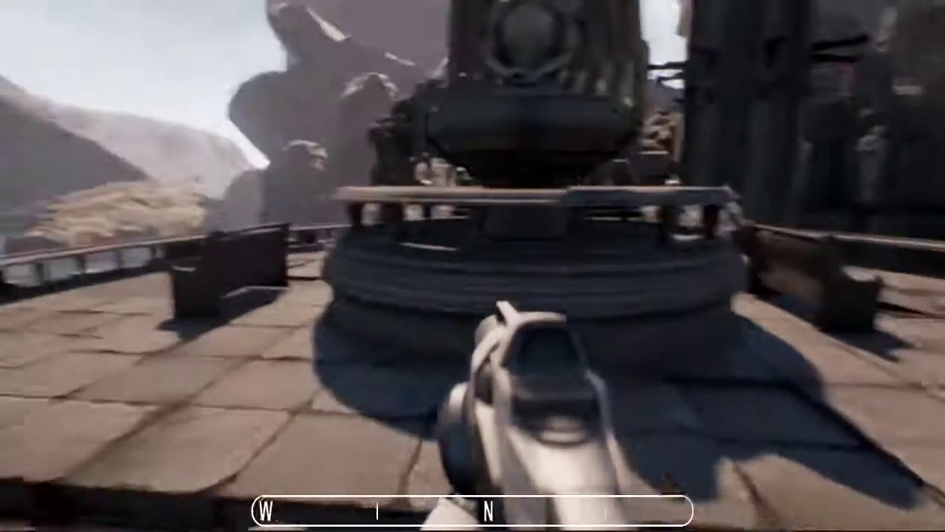
key("w")
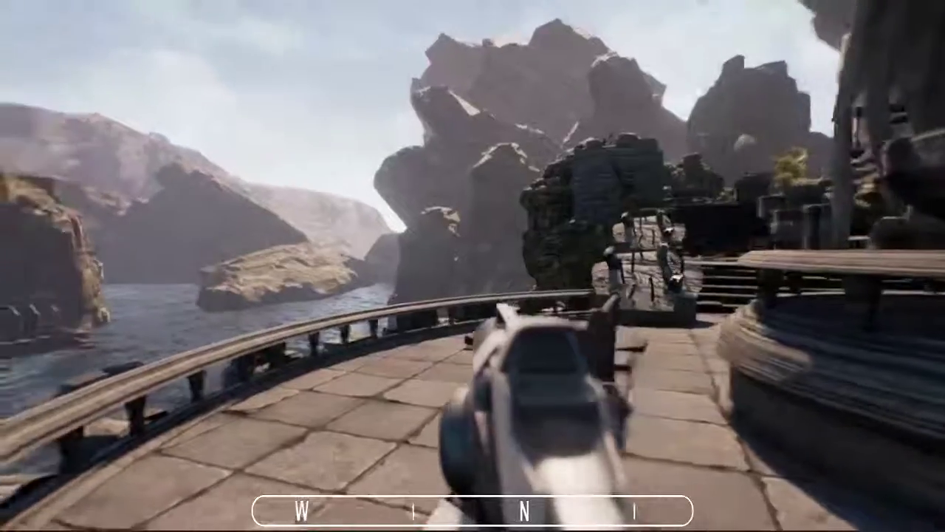
key("w")
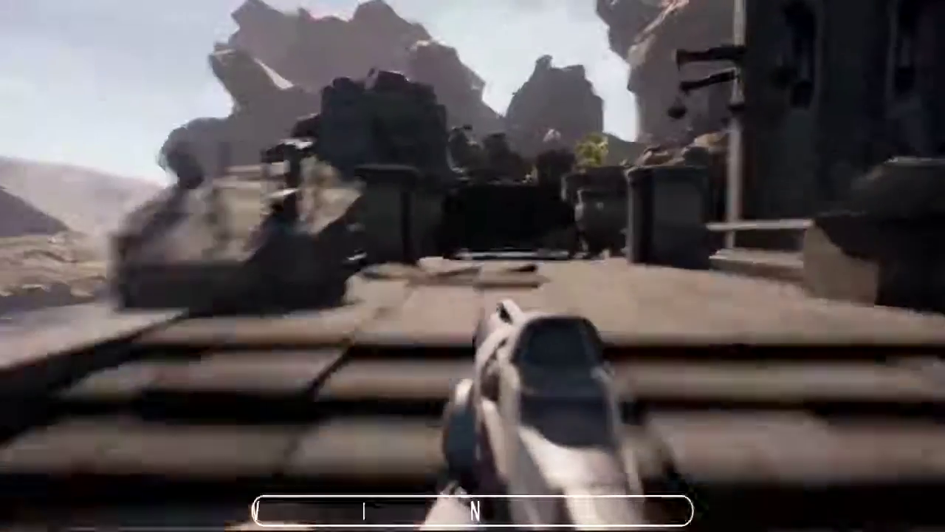
key("m")
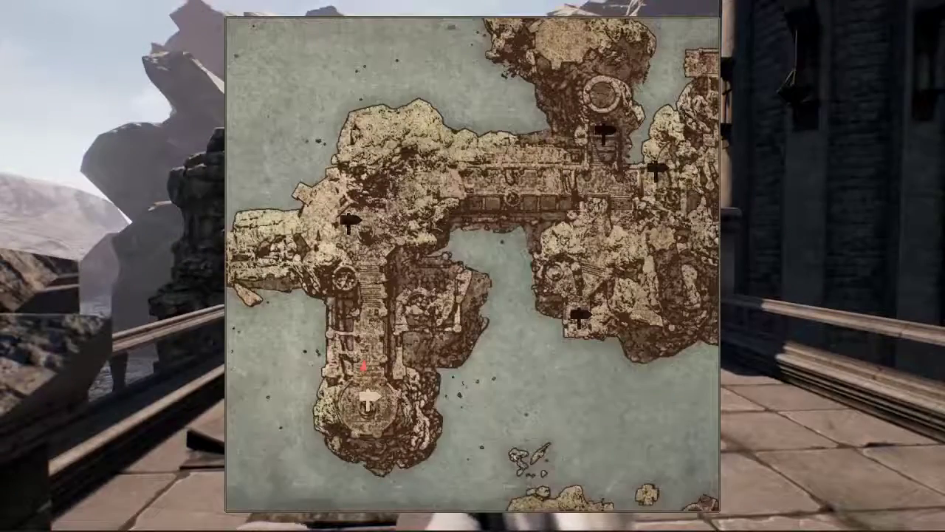
key("m")
key("m")
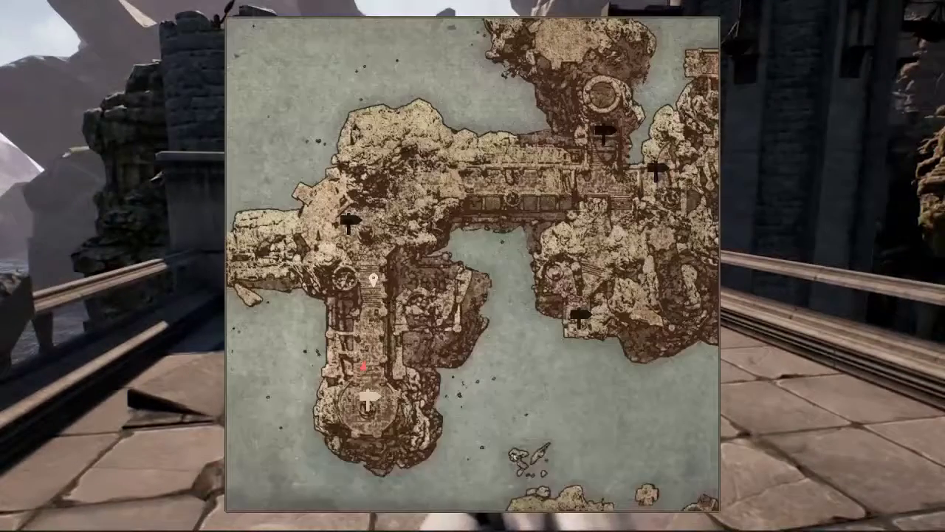
key("m")
Step: Follow the waypoint up the stairs and check the Lookout Platform's fast travel tooltip on the world map
key("w")
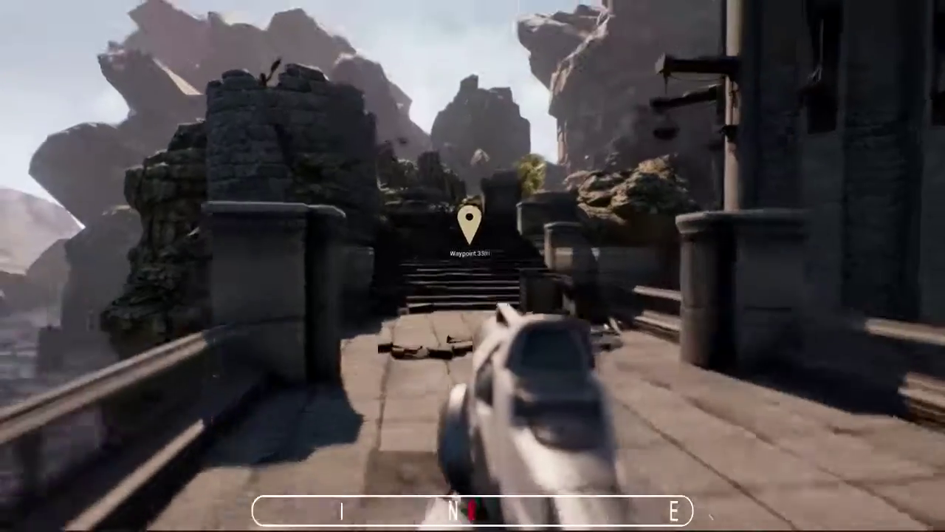
key("w")
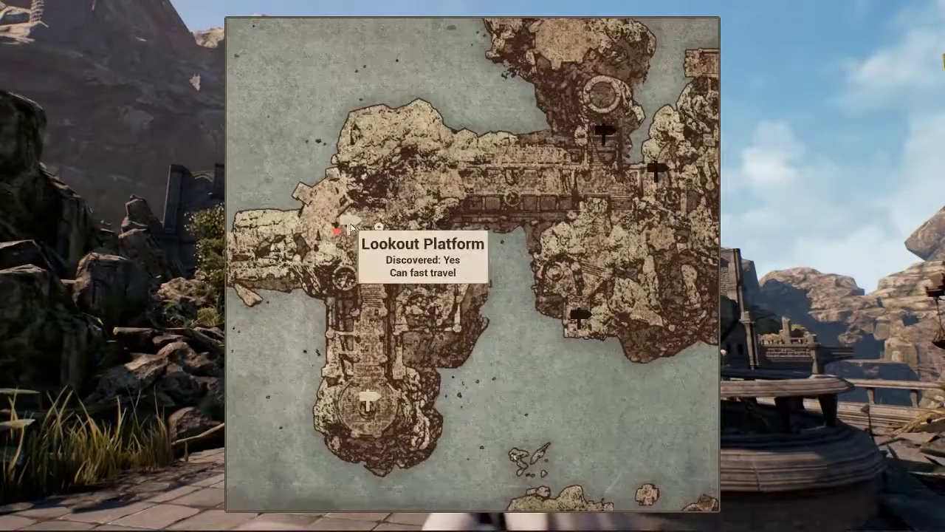
key("w")
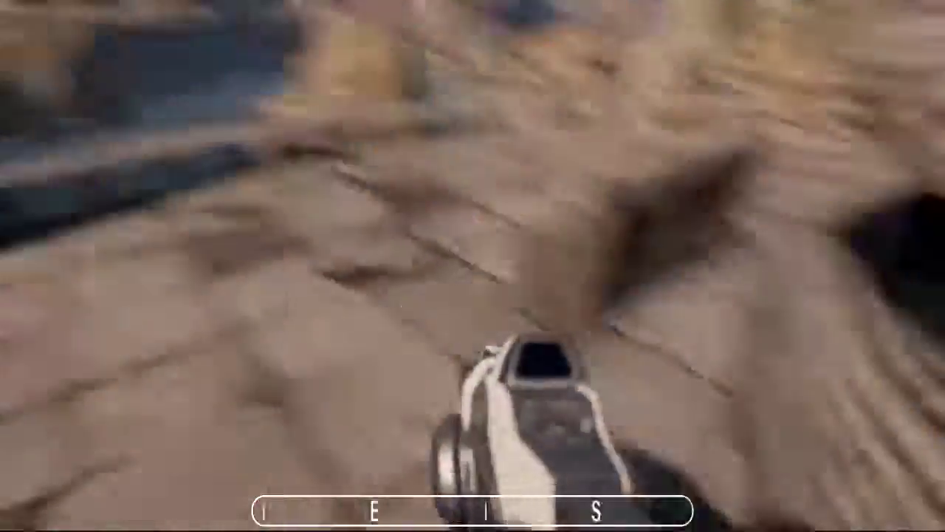
Step: Run from the Angel Statue past the waypoint to the undiscovered northeastern tower location and check its marker on the world map
key("w")
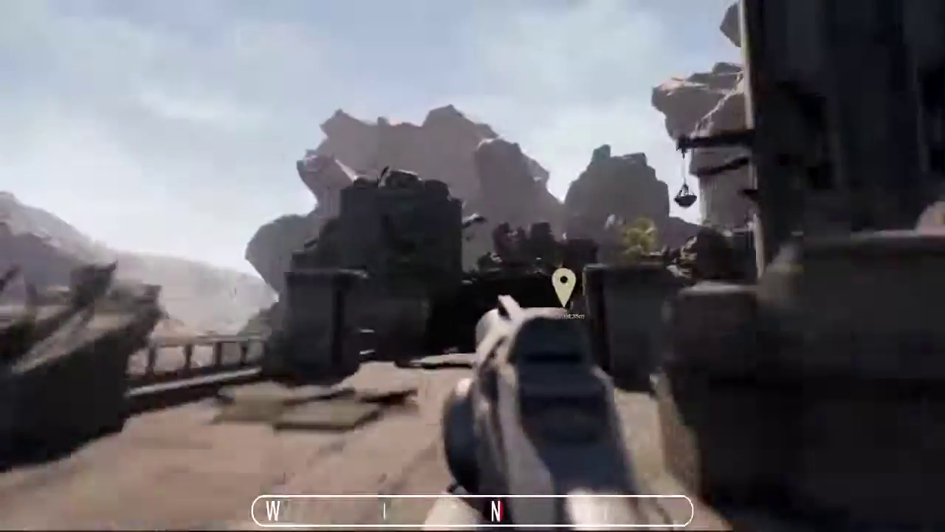
key("w")
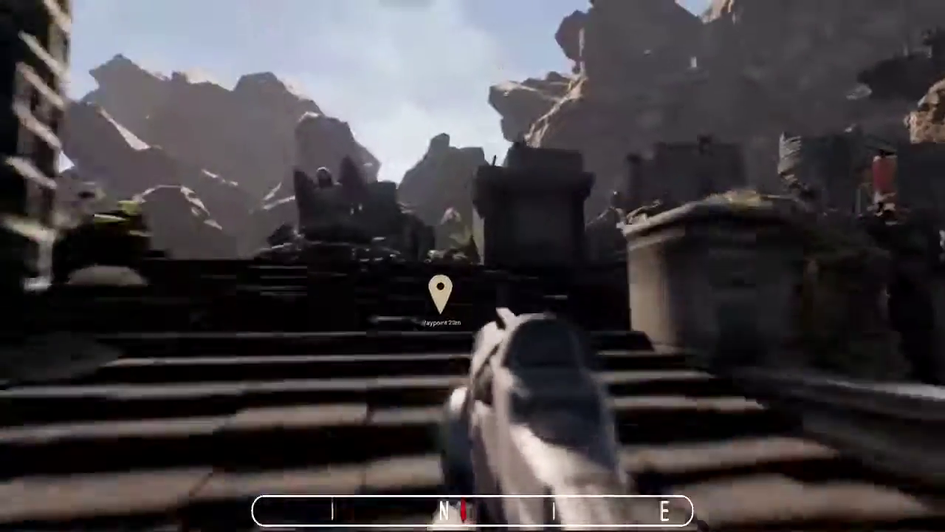
key("w")
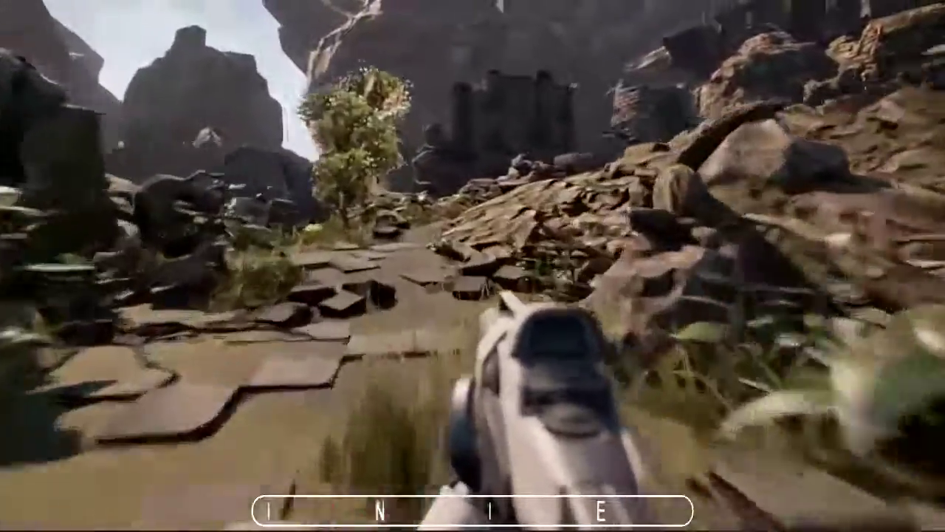
key("w")
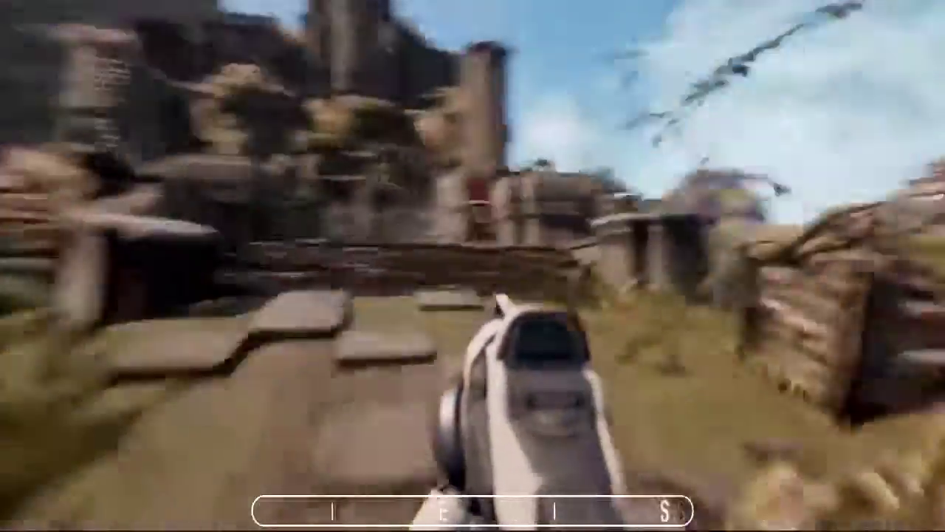
key("w")
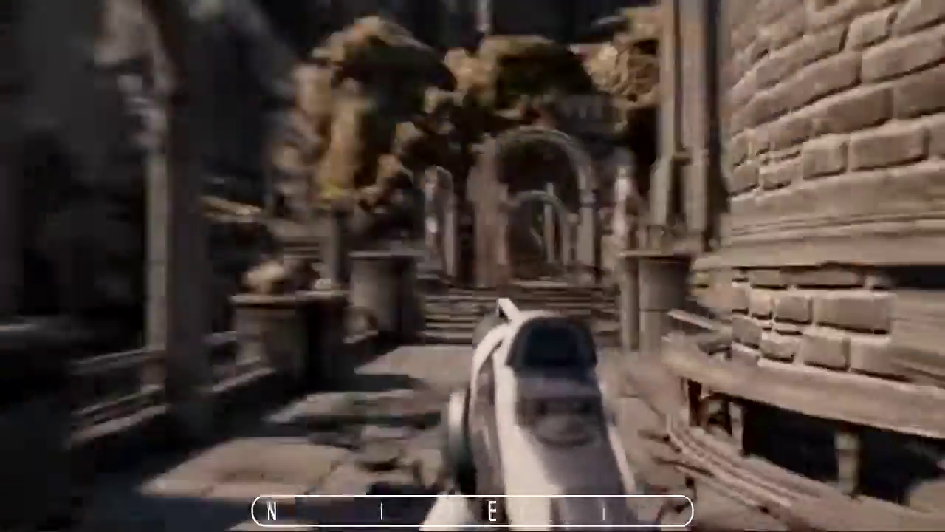
key("w")
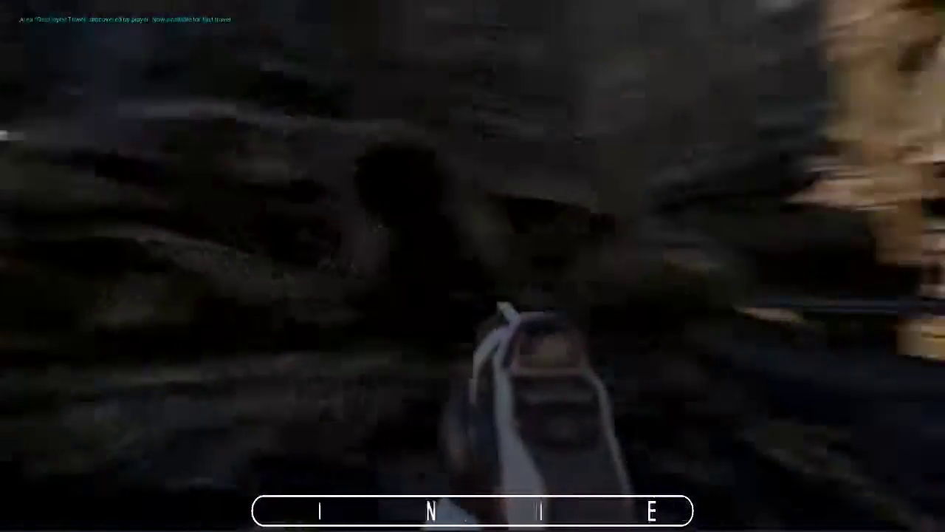
key("g")
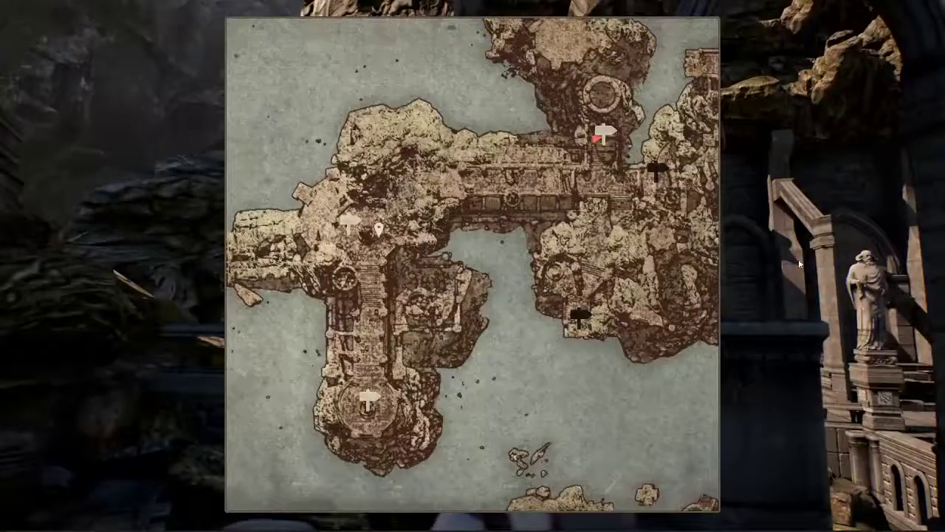
key("g")
Step: Run to the Castle Entrance and on south to the Broken bridge to discover both locations
key("w")
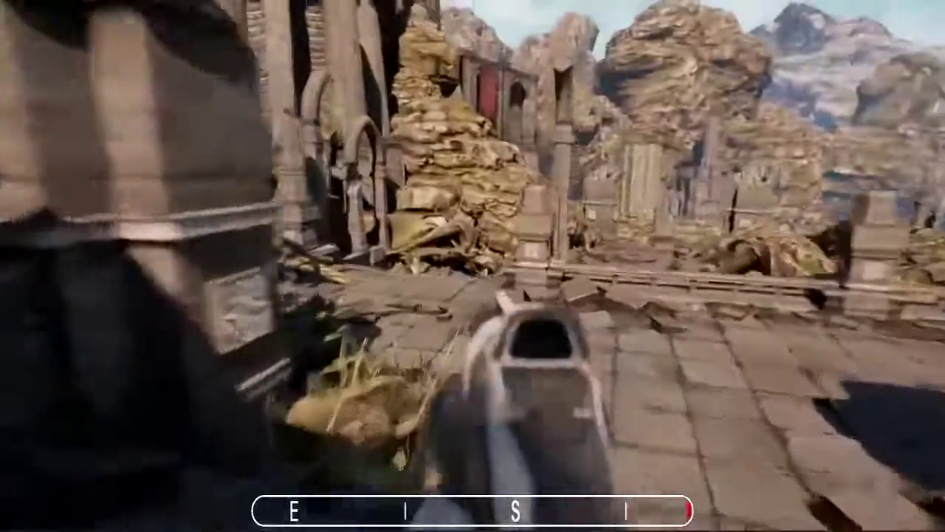
key("w")
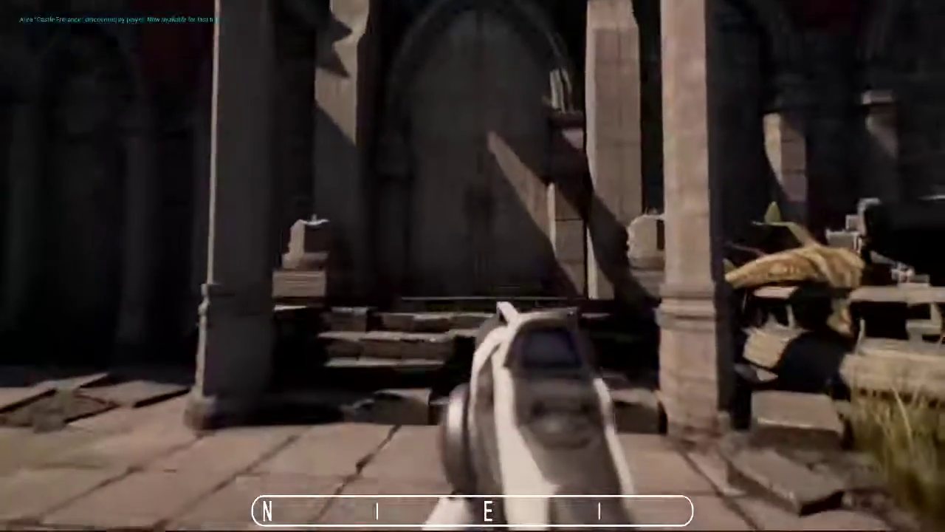
key("w")
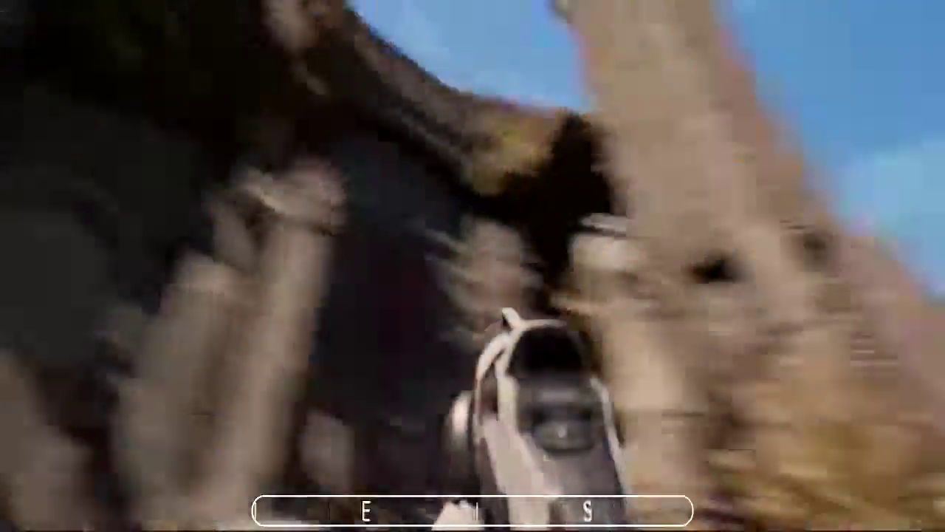
key("w")
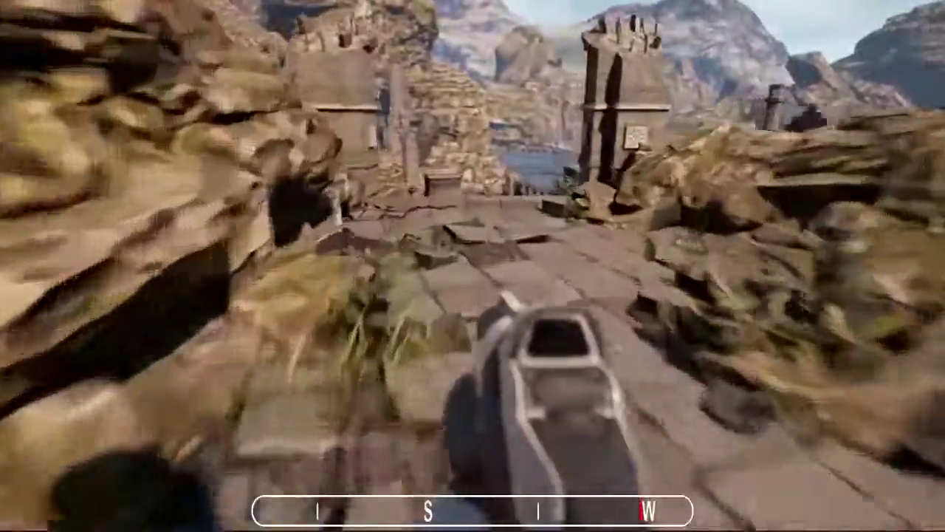
key("w")
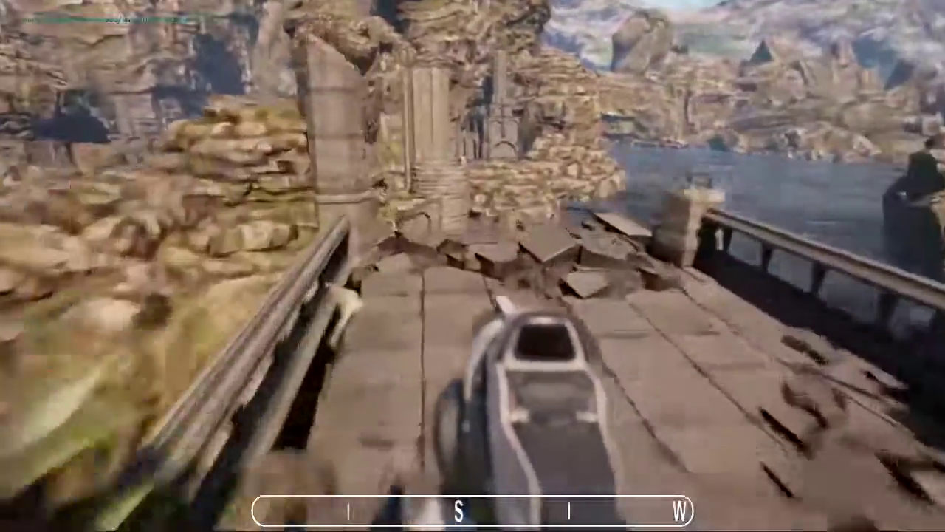
Step: Check the player's position at the Broken bridge on the world map and zoom in on the placed waypoint in the west
key("m")
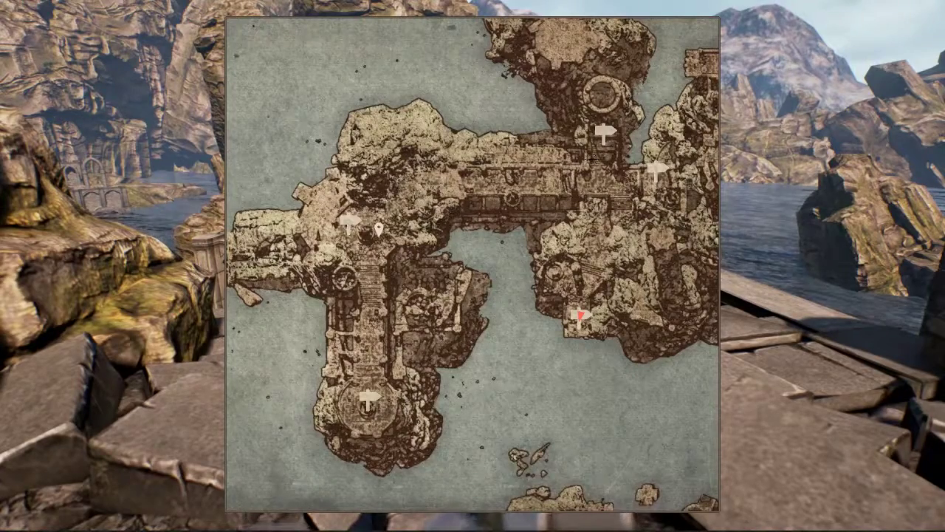
key("m")
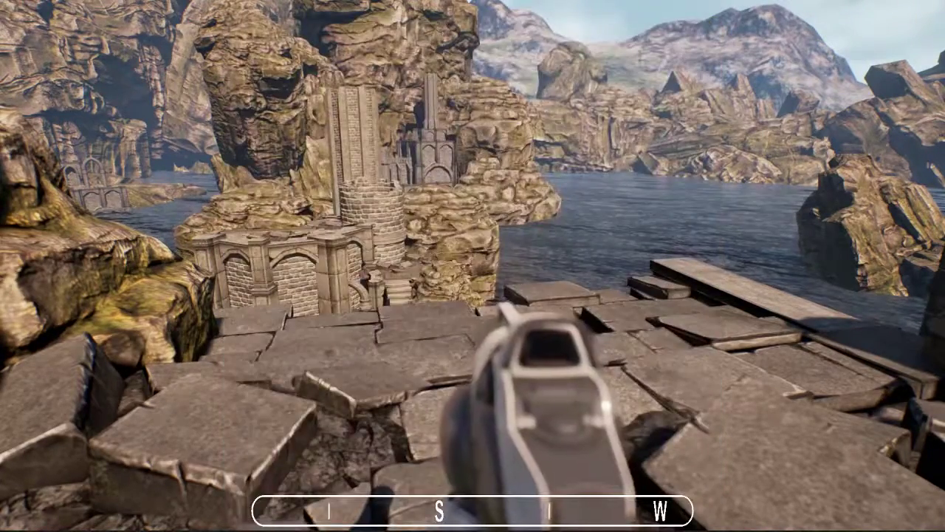
key("m")
scroll(416, 271, "up", 3)
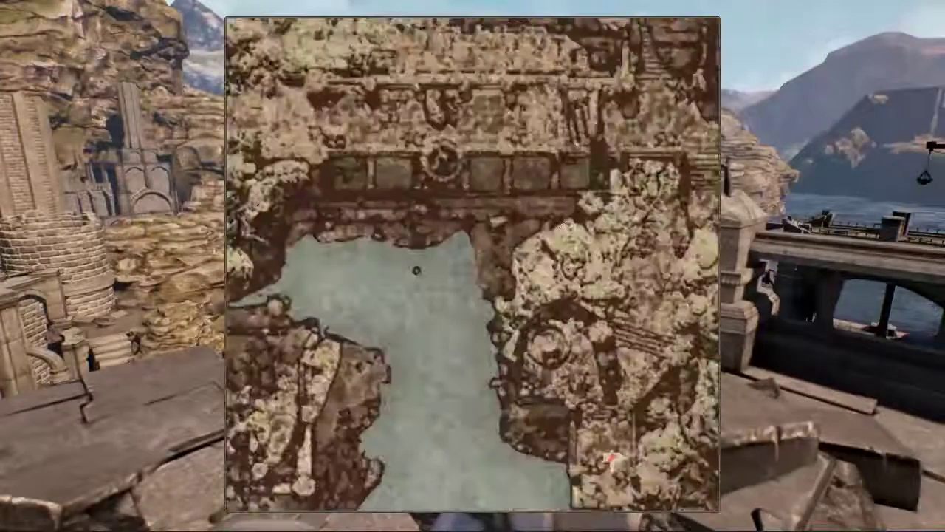
scroll(487, 248, "down", 3)
scroll(455, 248, "up", 3)
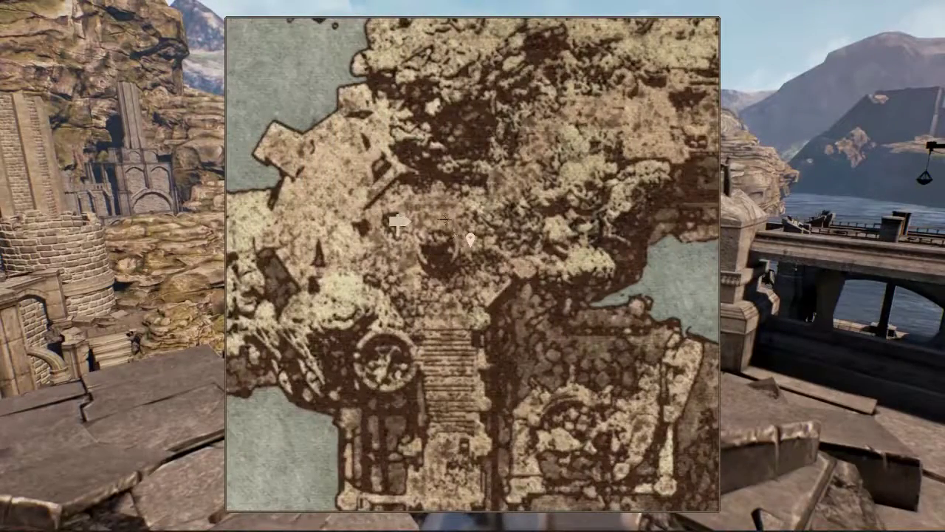
key("m")
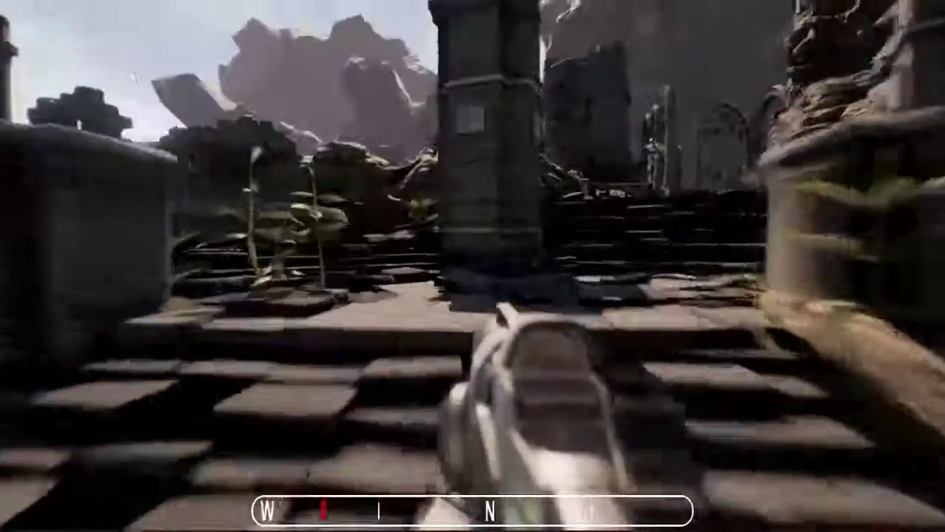
Step: Run from the Broken bridge back north, west across the long walkway past the waypoint, and on south toward the Angel Statue
key("w")
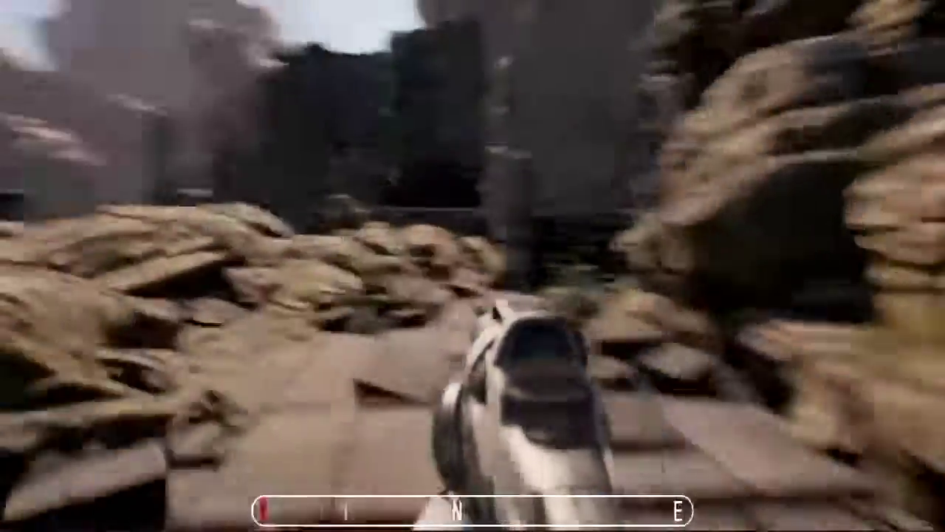
key("w")
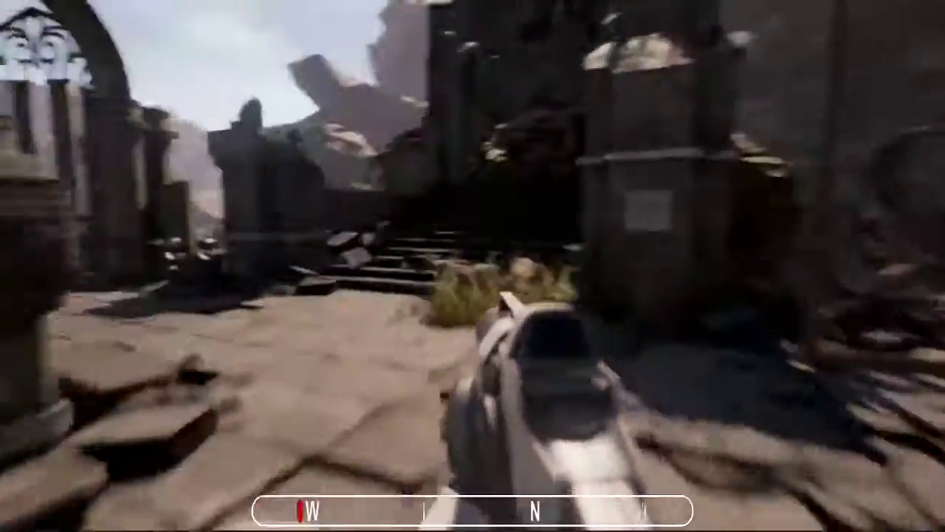
key("w")
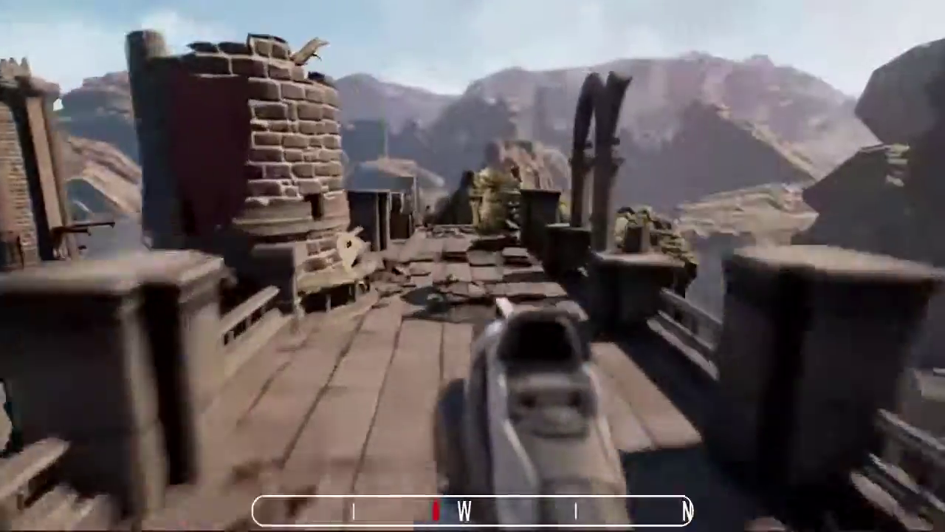
key("w")
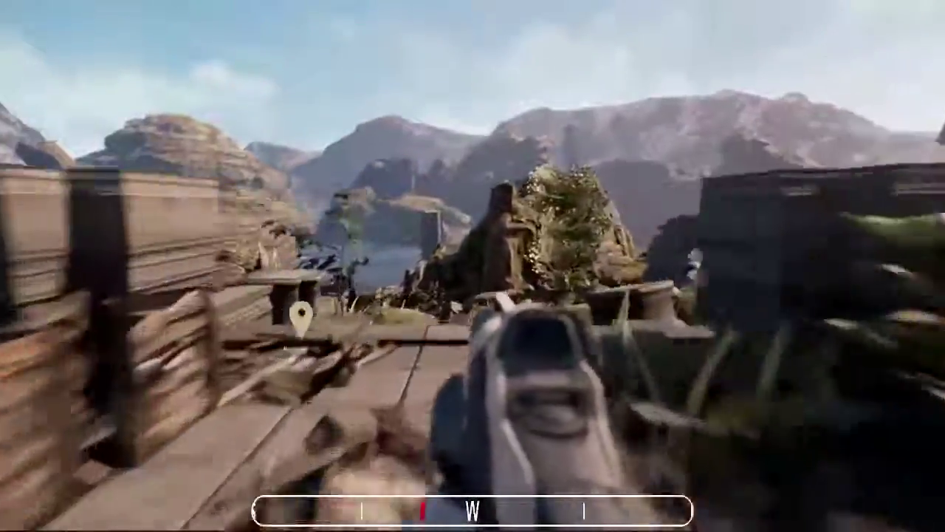
key("w")
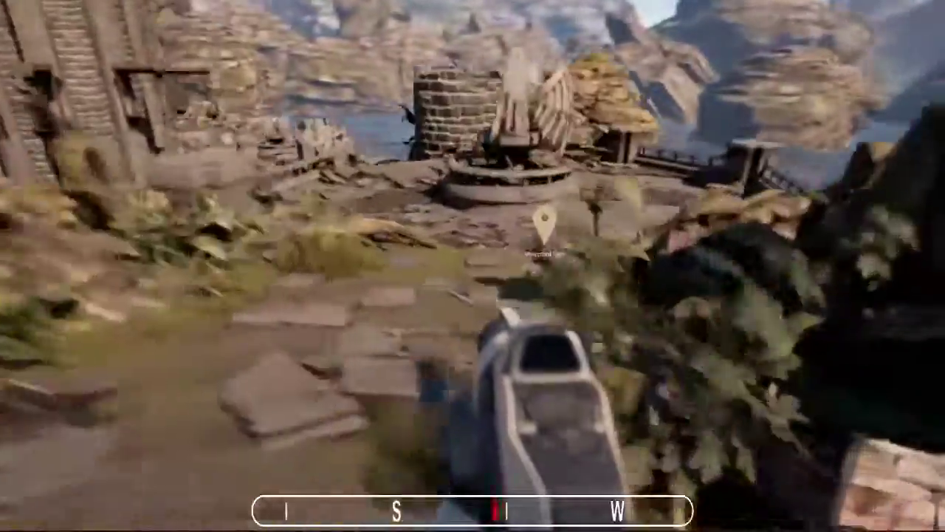
key("w")
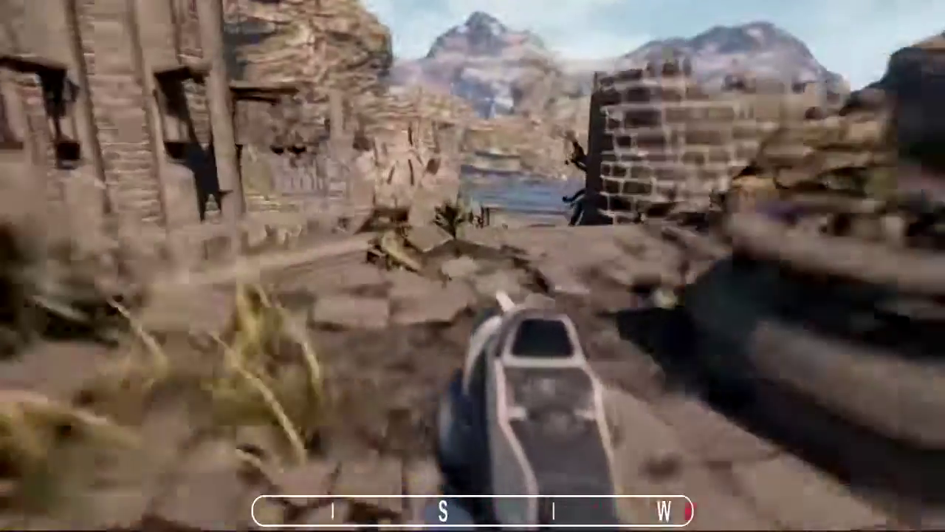
key("w")
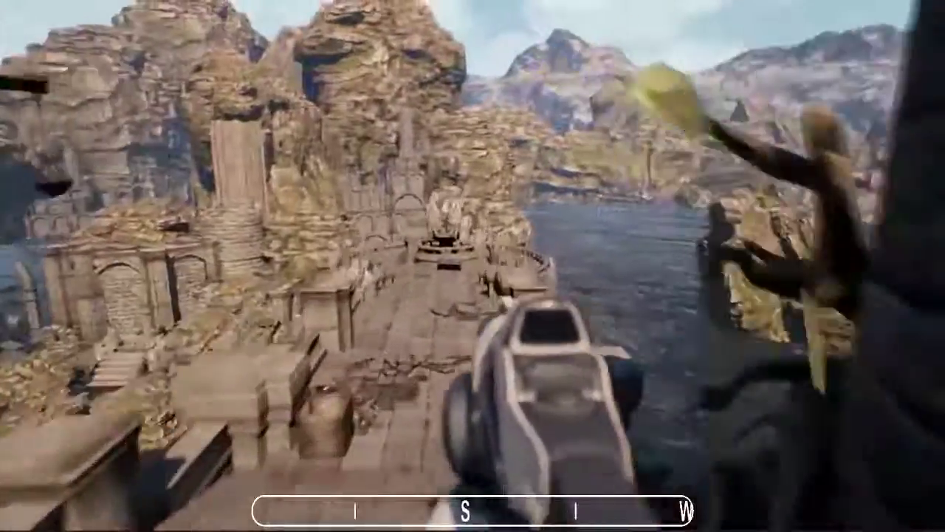